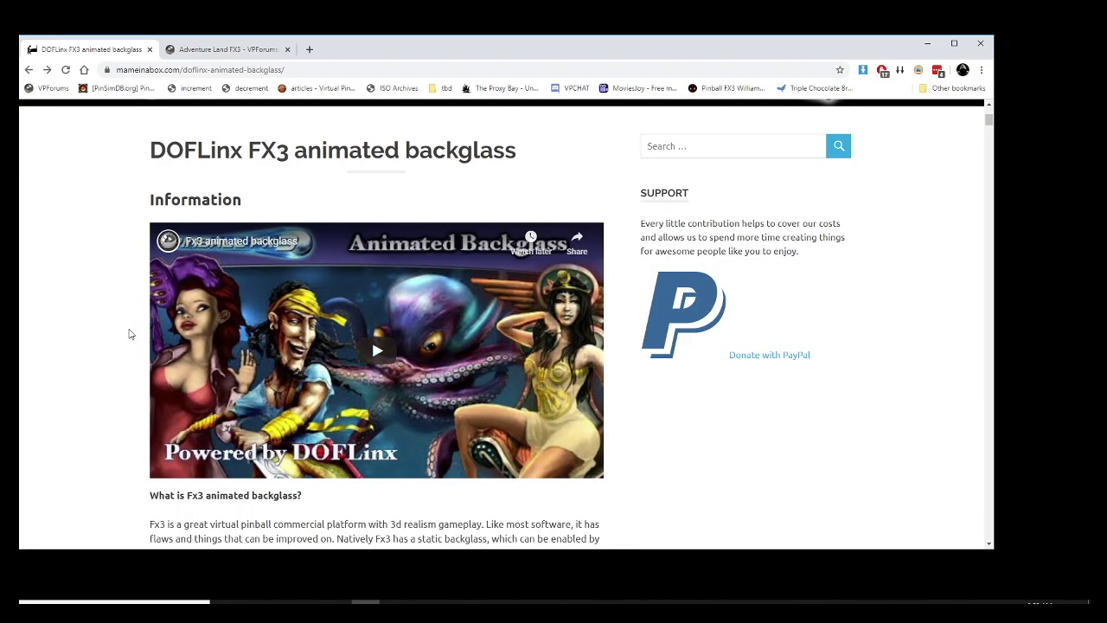
Look through the DOFLinx FX3 animated backglass page down to the sections on installing DOF and DOFLinx.
scroll(129, 334, up, 2)
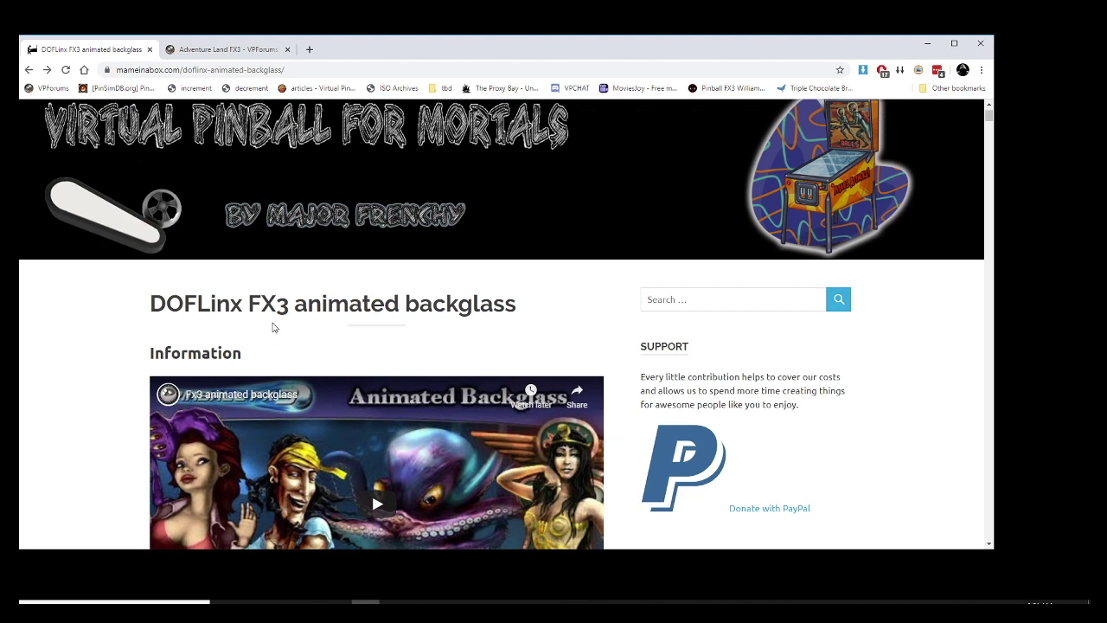
scroll(273, 322, down, 6)
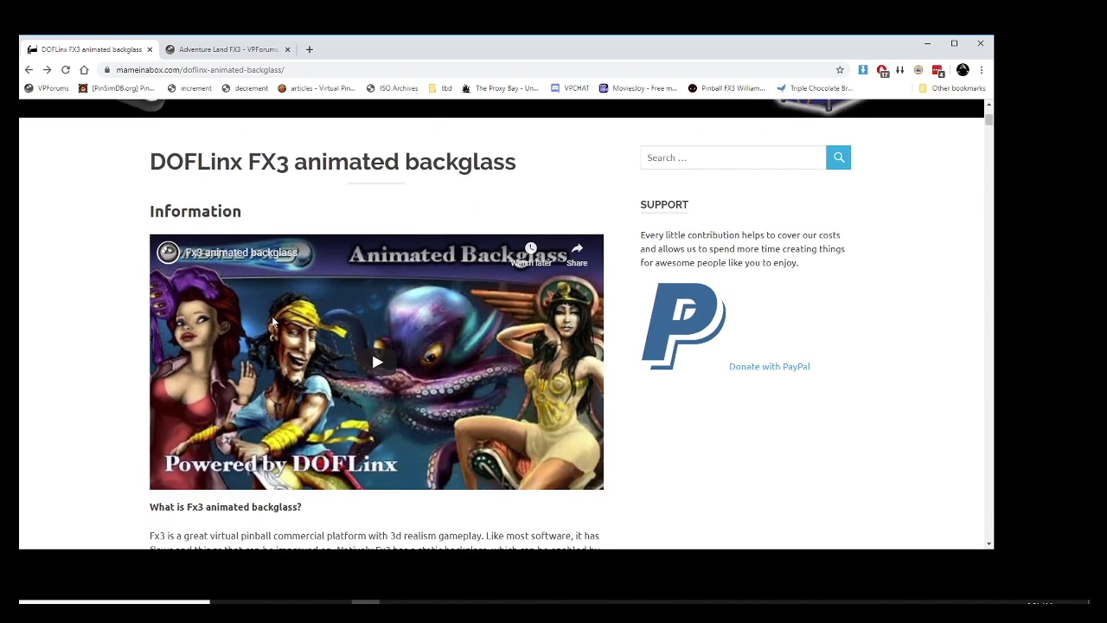
scroll(273, 322, down, 5)
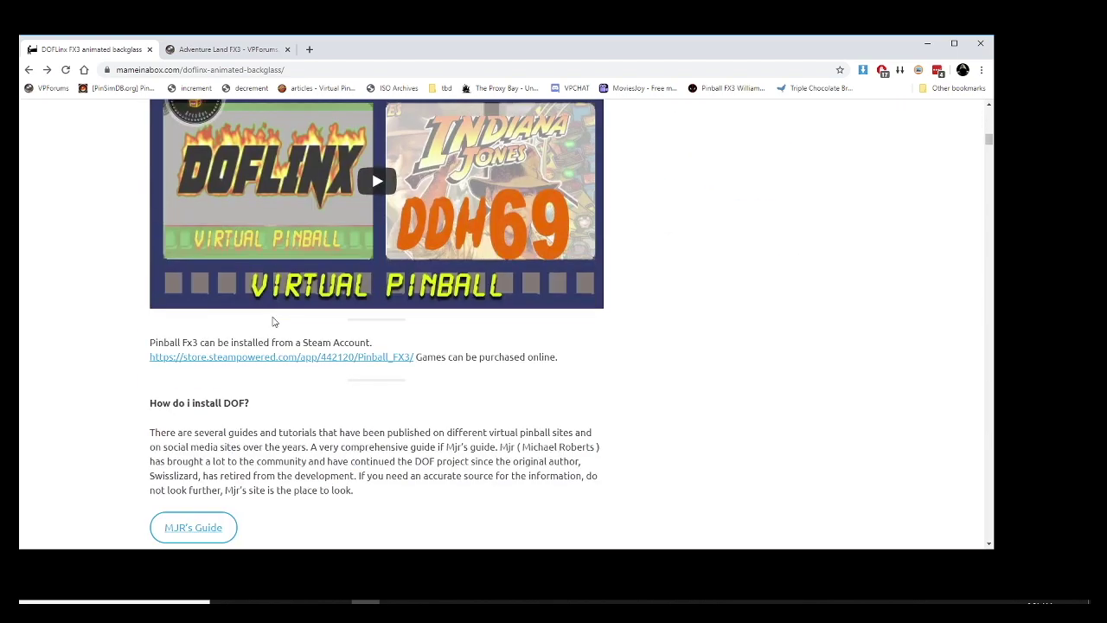
scroll(273, 321, down, 4)
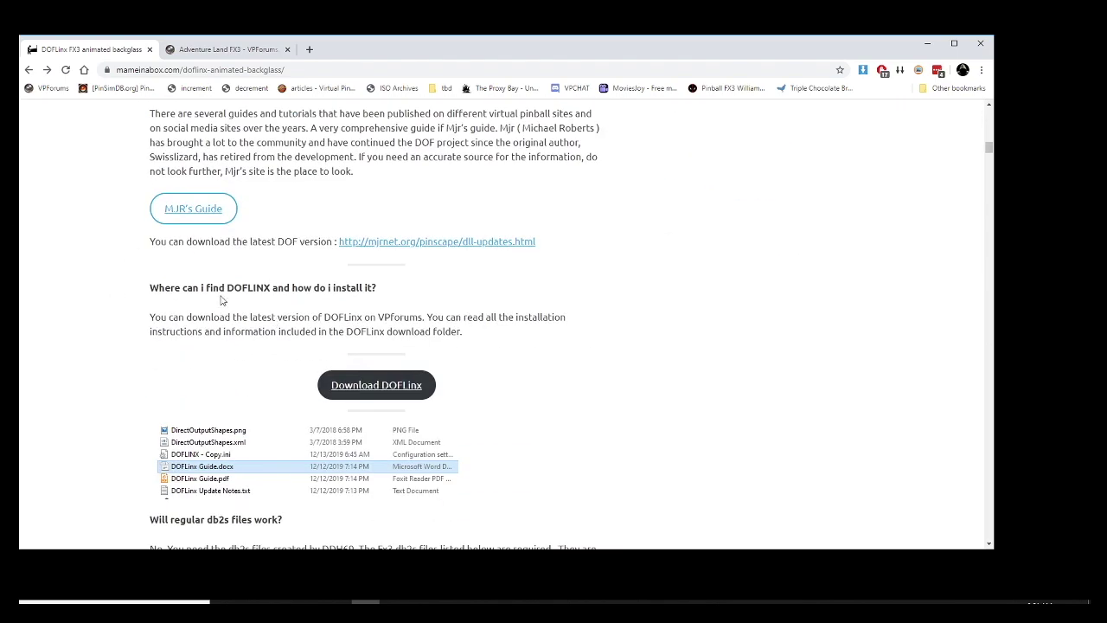
scroll(219, 310, up, 2)
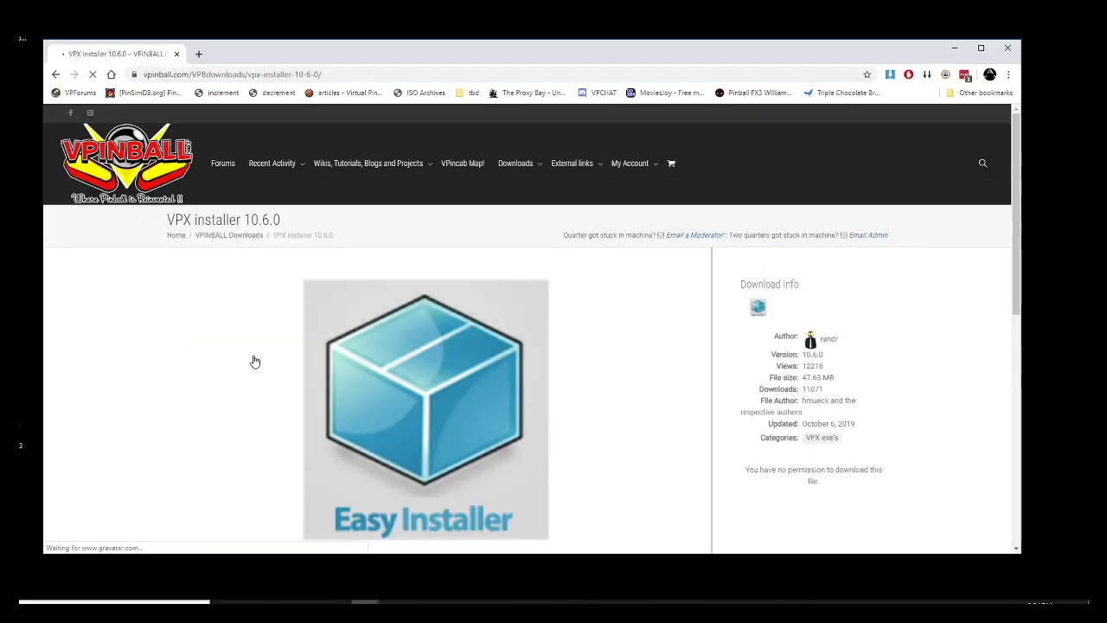
Look over the VPX installer 10.6.0 download page, then go through the Visual Pinball setup wizard and start the installation.
scroll(680, 420, down, 10)
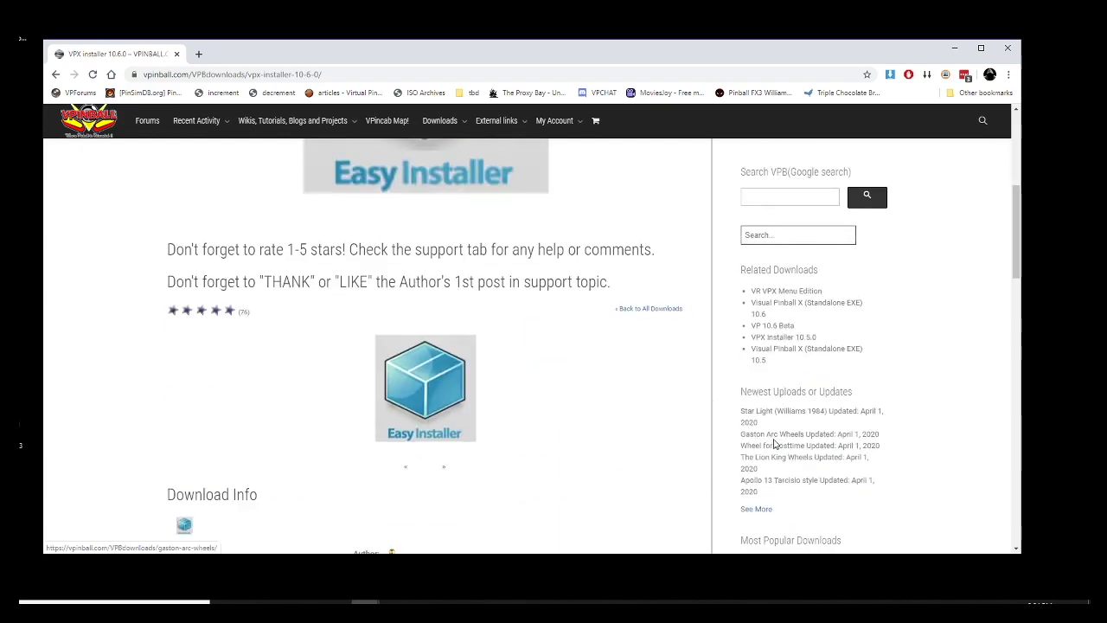
scroll(804, 442, down, 6)
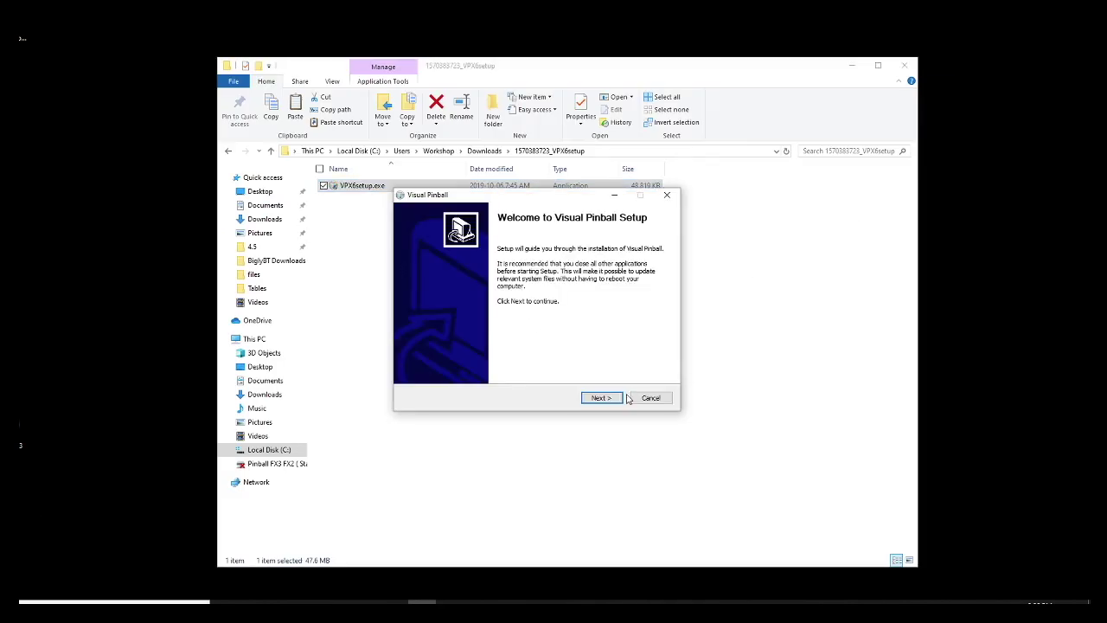
click(601, 397)
click(602, 398)
click(601, 397)
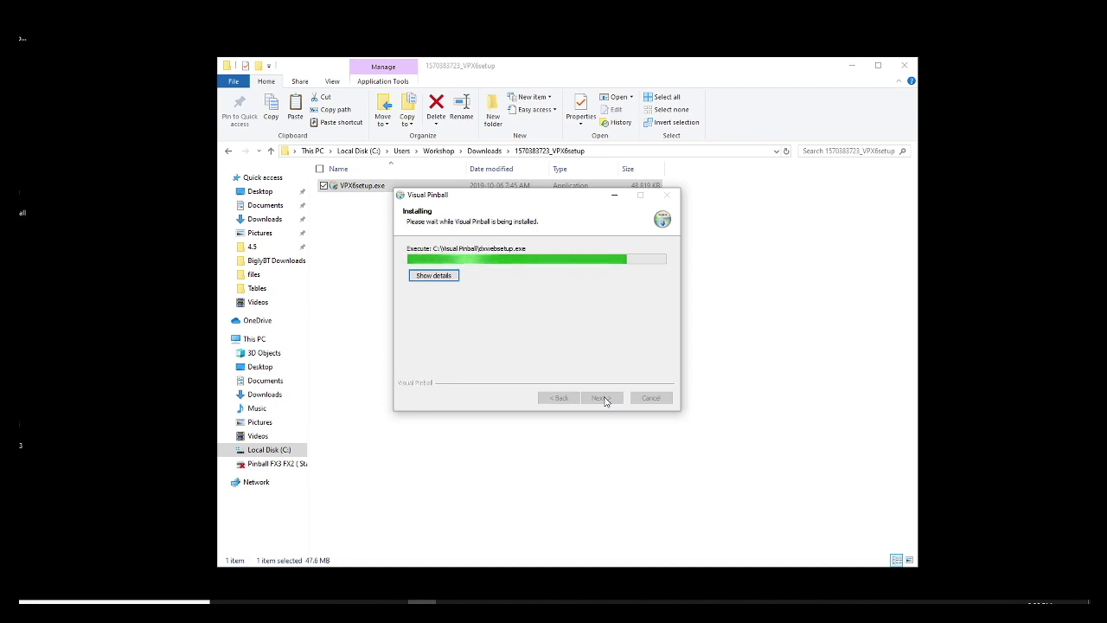
Accept the DirectX license agreement, install the DirectX runtime components, and continue past the .NET Framework setup and assembly registration.
click(154, 226)
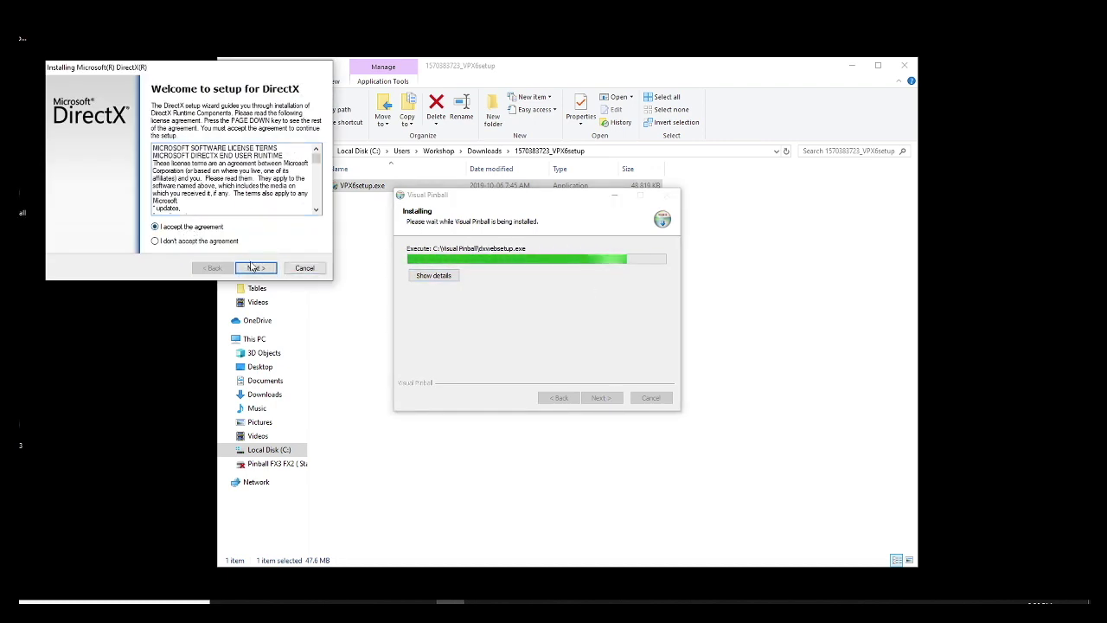
click(255, 267)
click(149, 186)
click(256, 268)
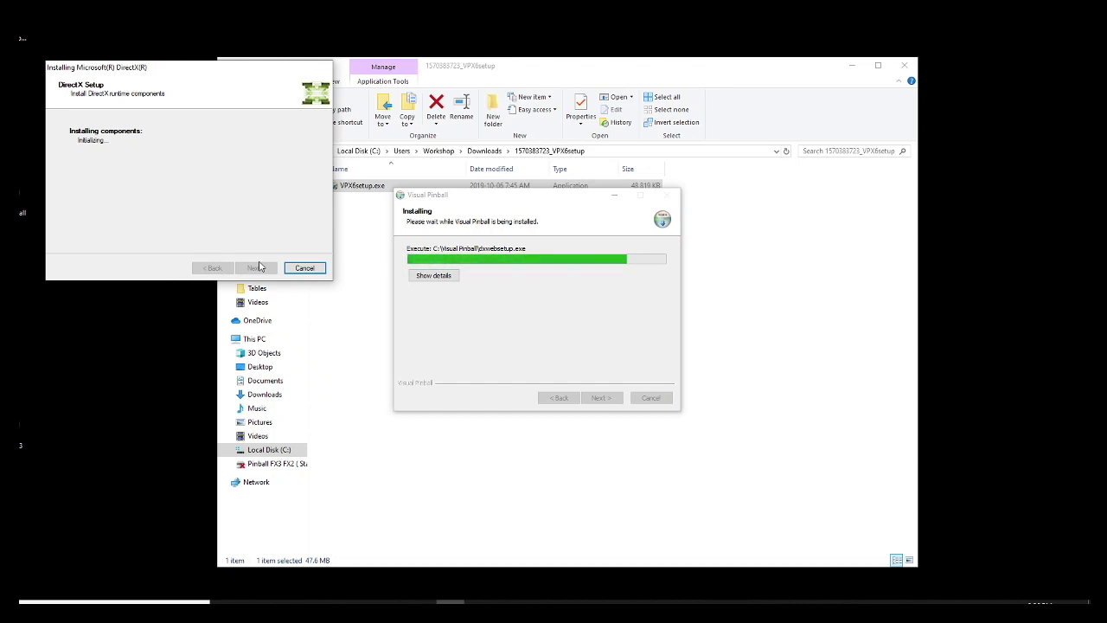
click(257, 267)
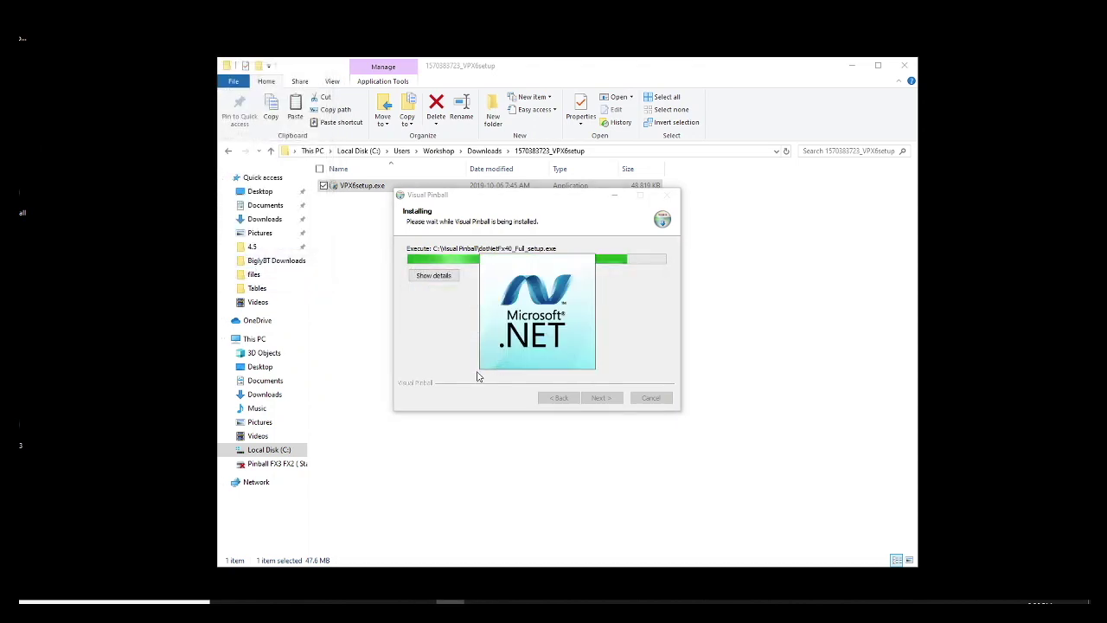
click(647, 422)
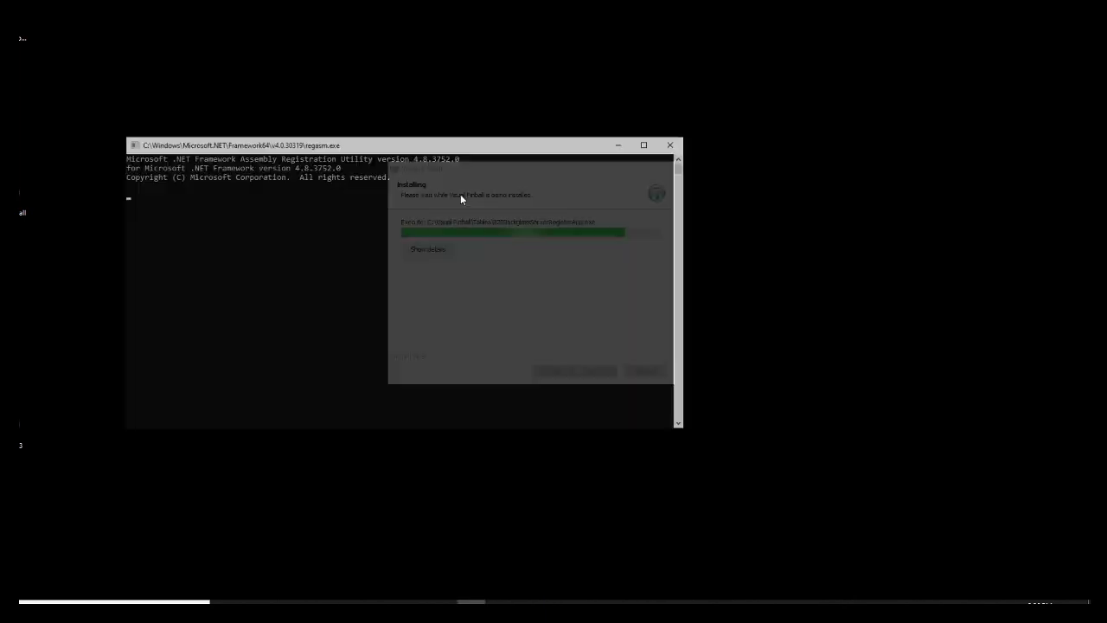
click(637, 344)
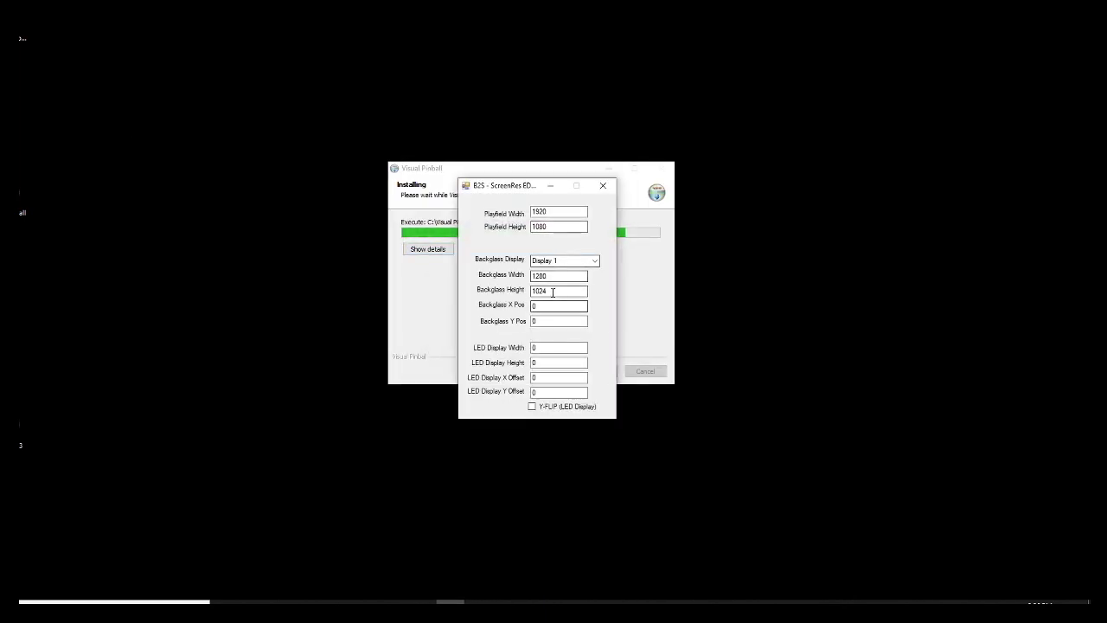
Check the resolution of displays 1 and 2 in the Windows display settings for the backglass size.
click(567, 275)
double_click(568, 275)
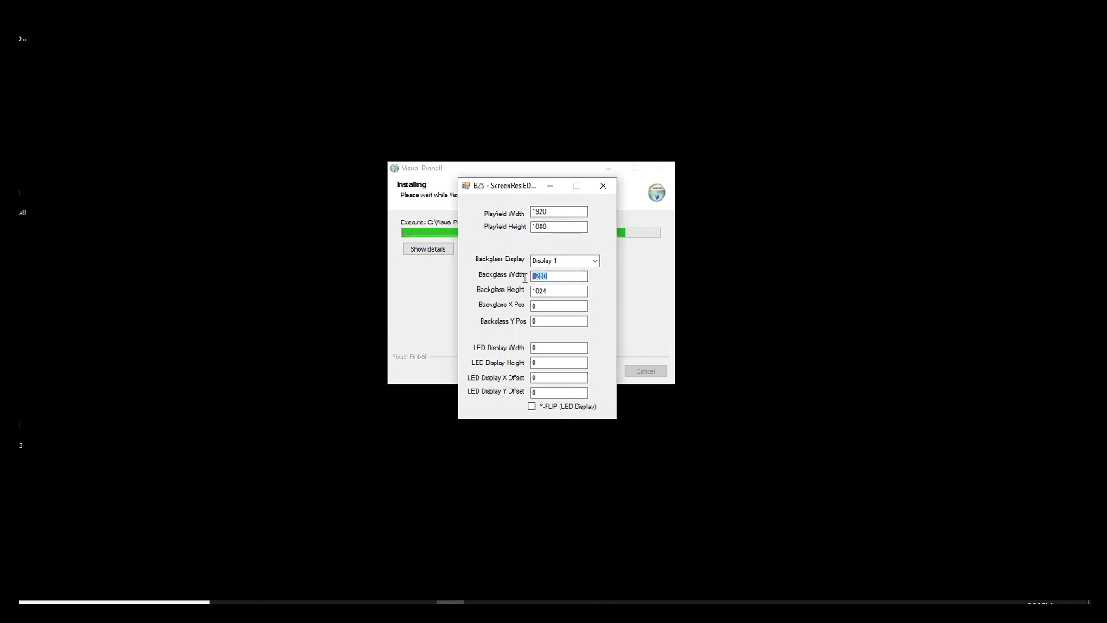
right_click(269, 213)
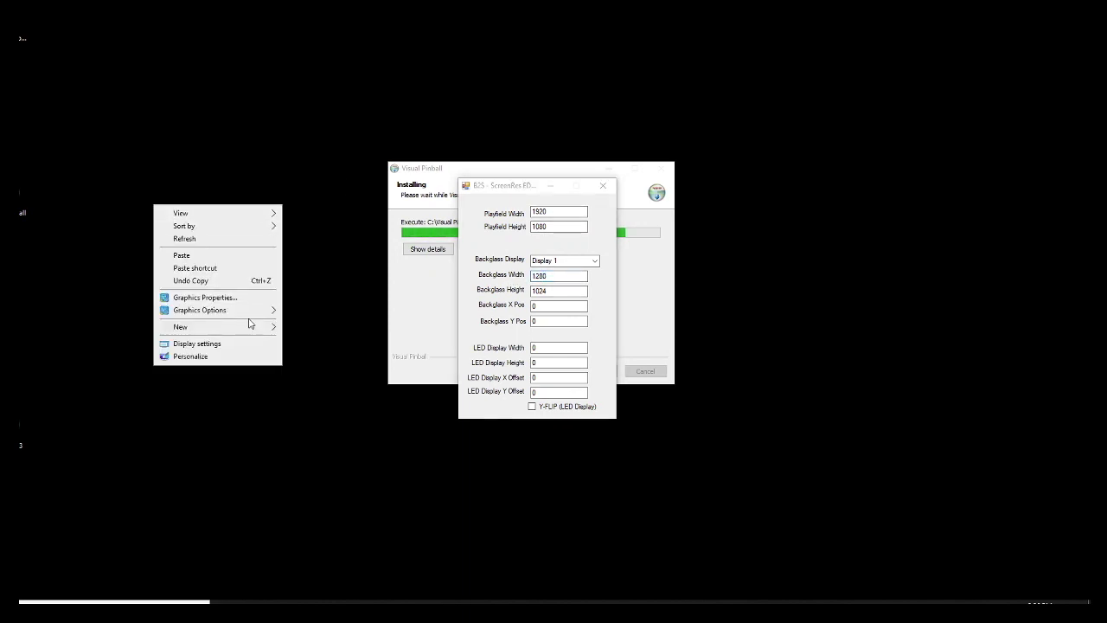
click(197, 348)
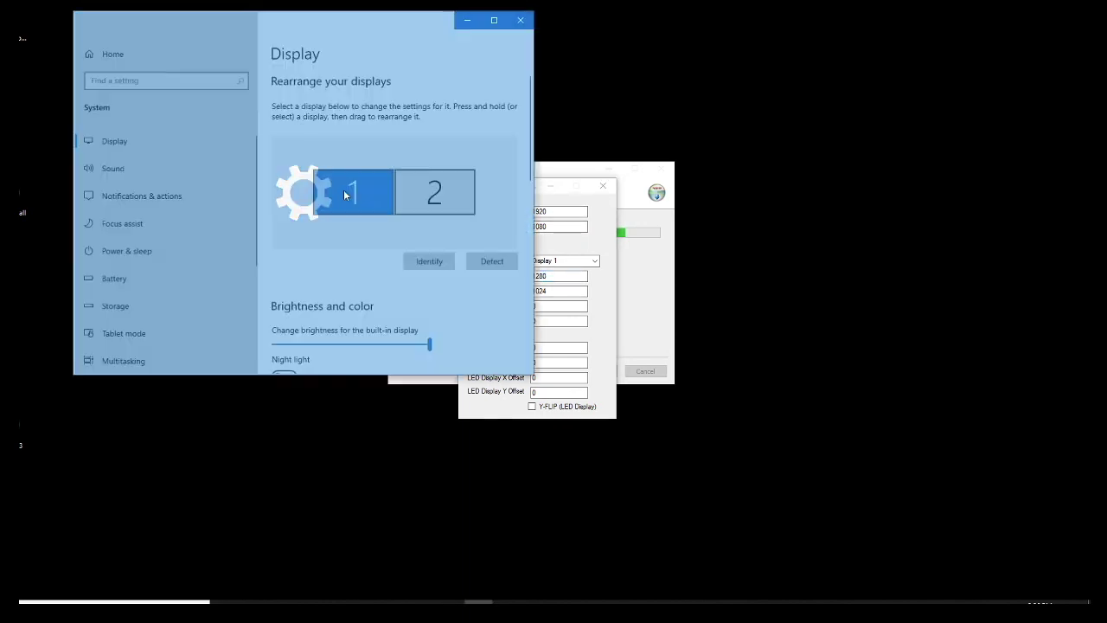
scroll(330, 313, down, 3)
scroll(330, 313, down, 2)
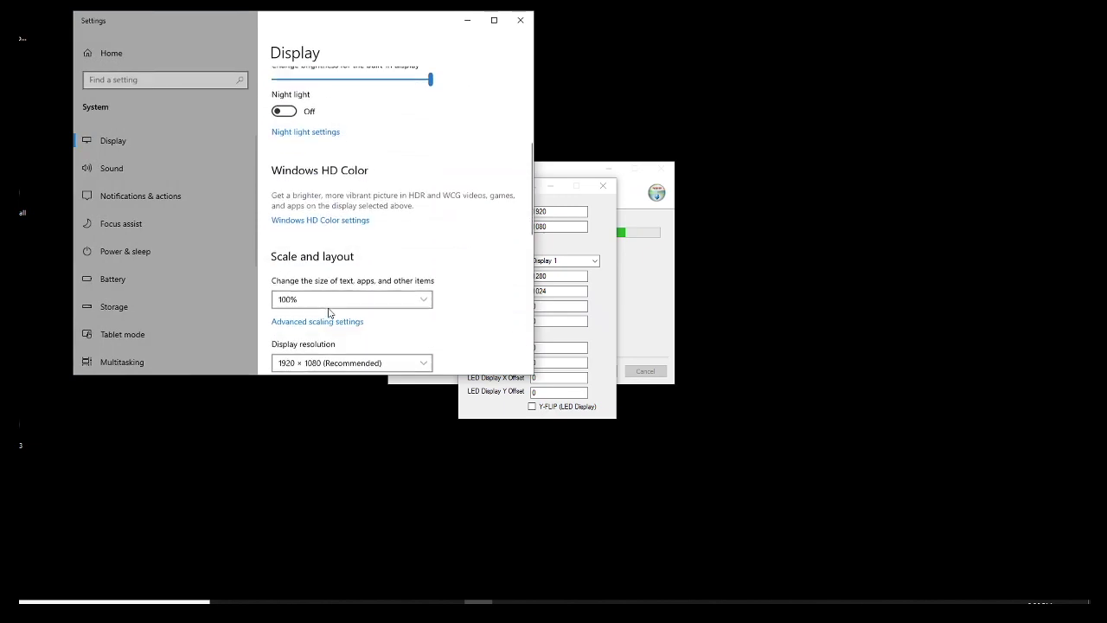
click(435, 199)
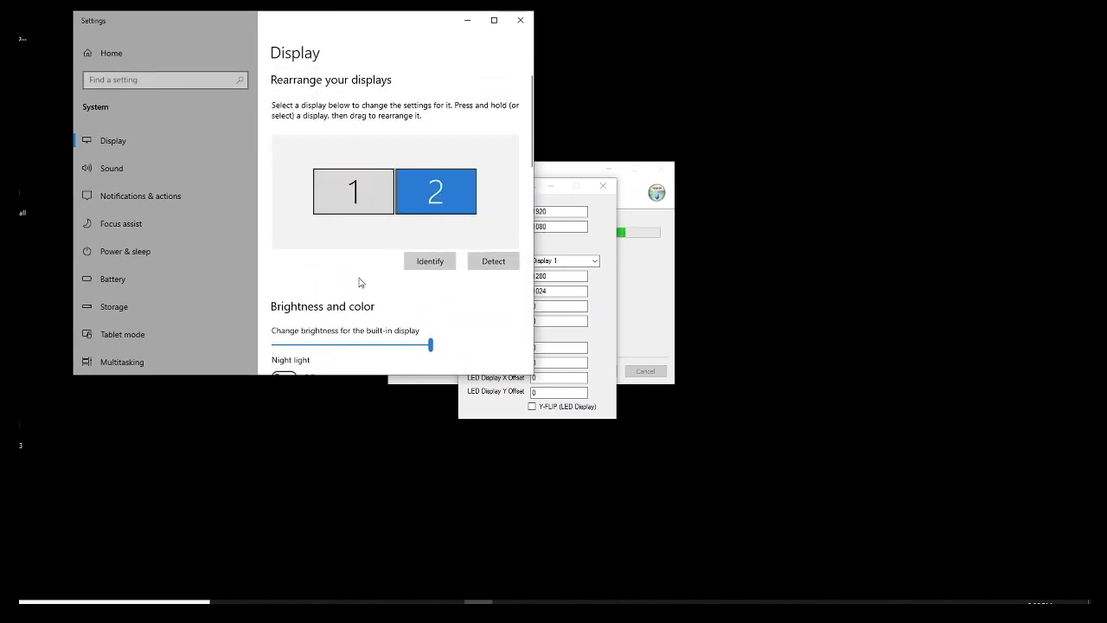
scroll(360, 281, down, 5)
Set the backglass width to 1929 and the backglass height to 1080, then close the B2S screen resolution editor.
click(559, 275)
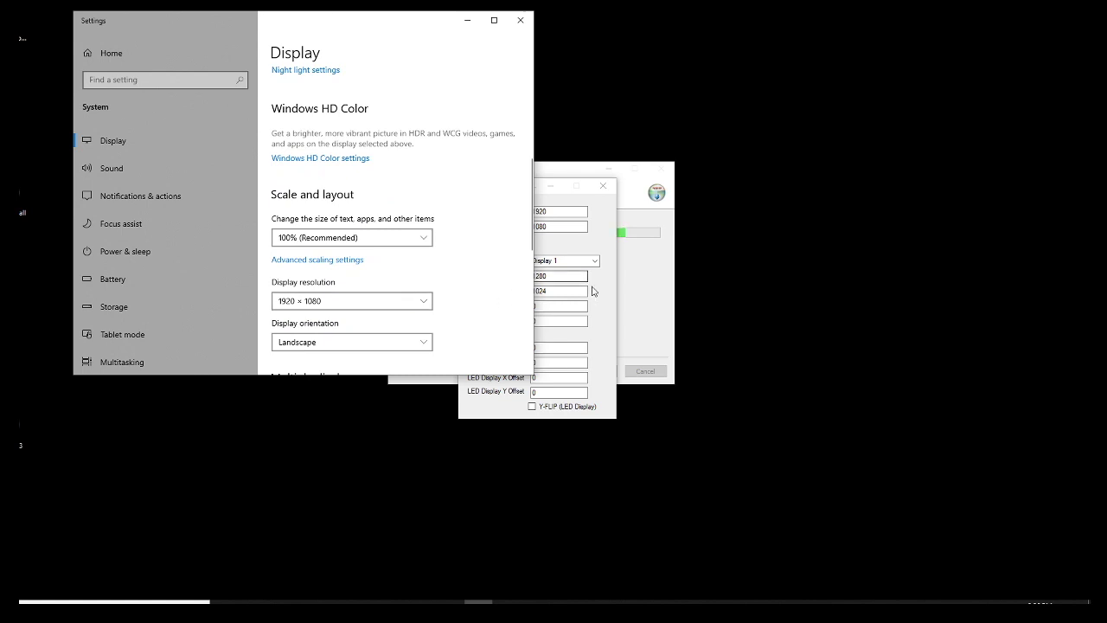
text(19)
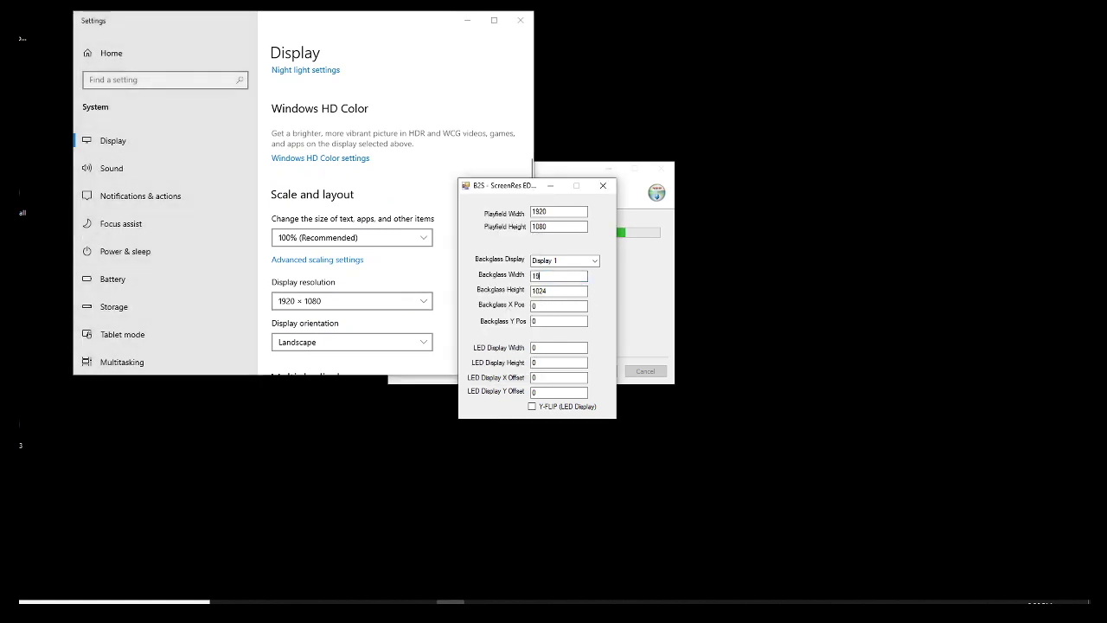
key(Tab)
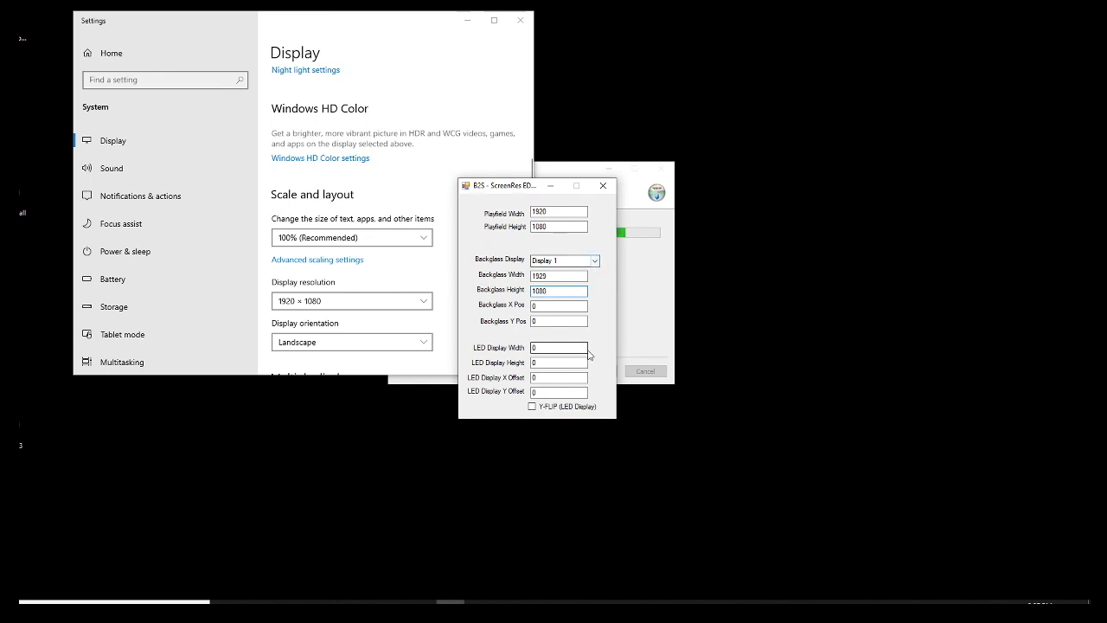
click(560, 441)
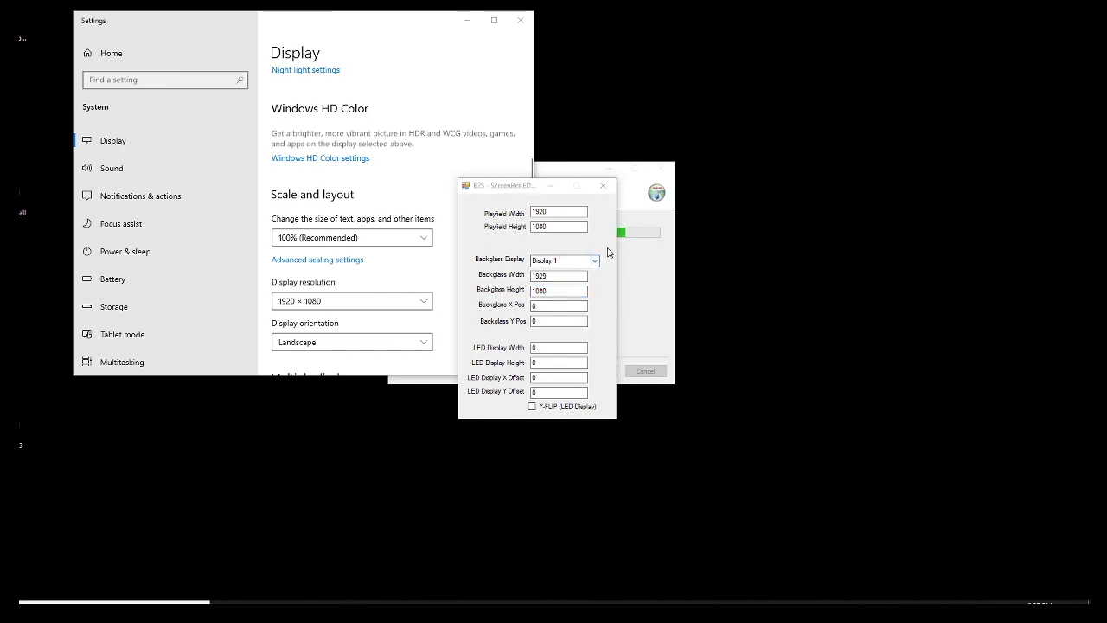
click(603, 185)
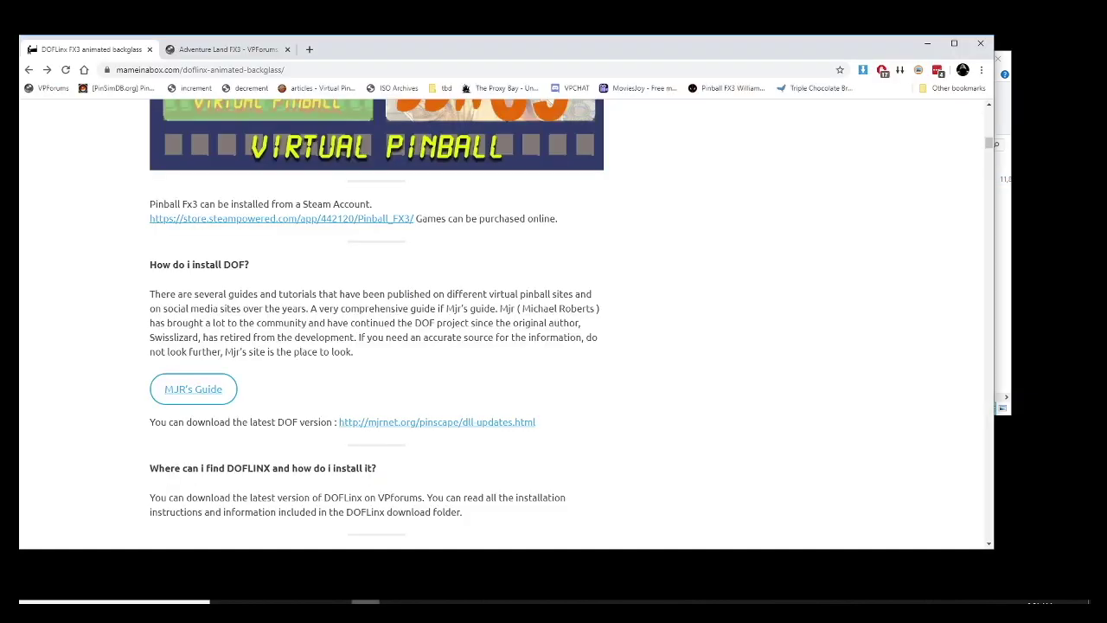
Open MJR's Guide, read the instructions for installing the DOF update, and close the guide.
click(190, 390)
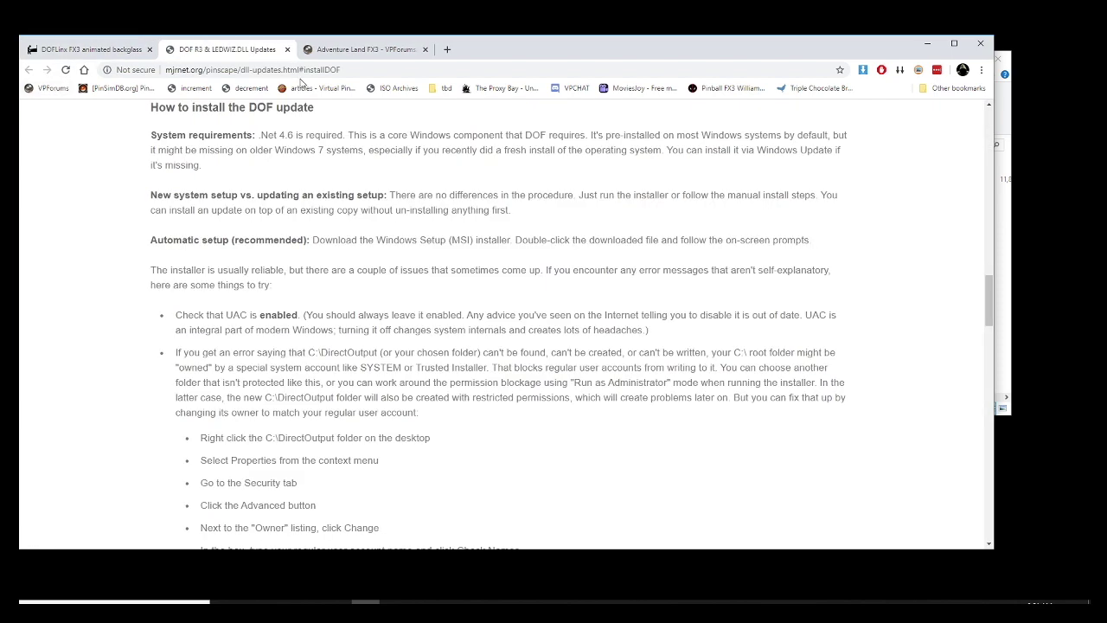
scroll(298, 249, down, 3)
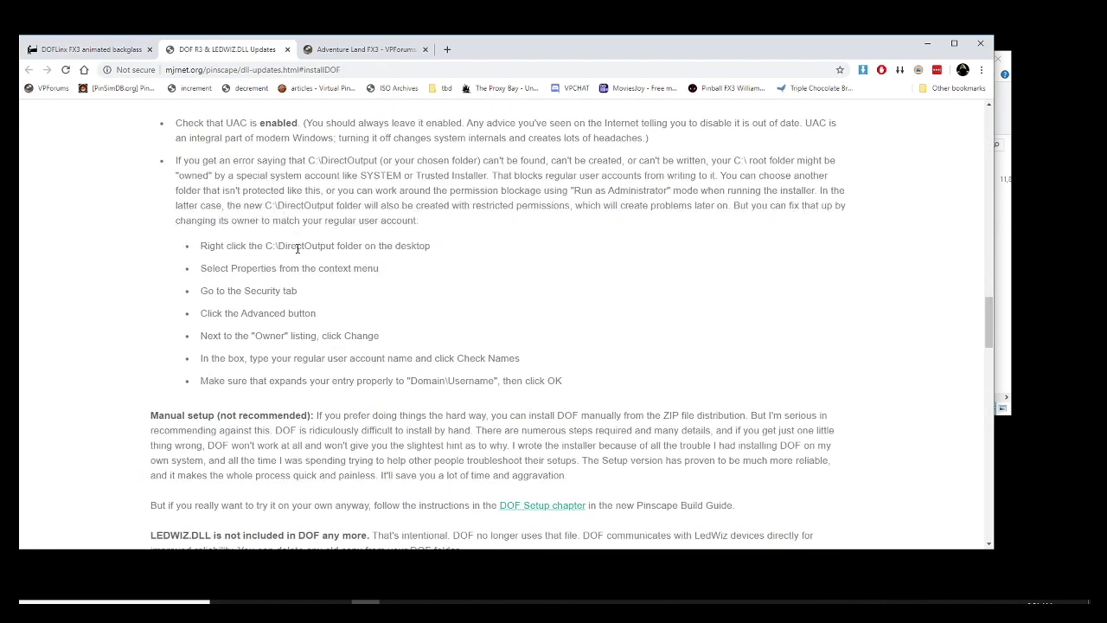
scroll(296, 248, up, 3)
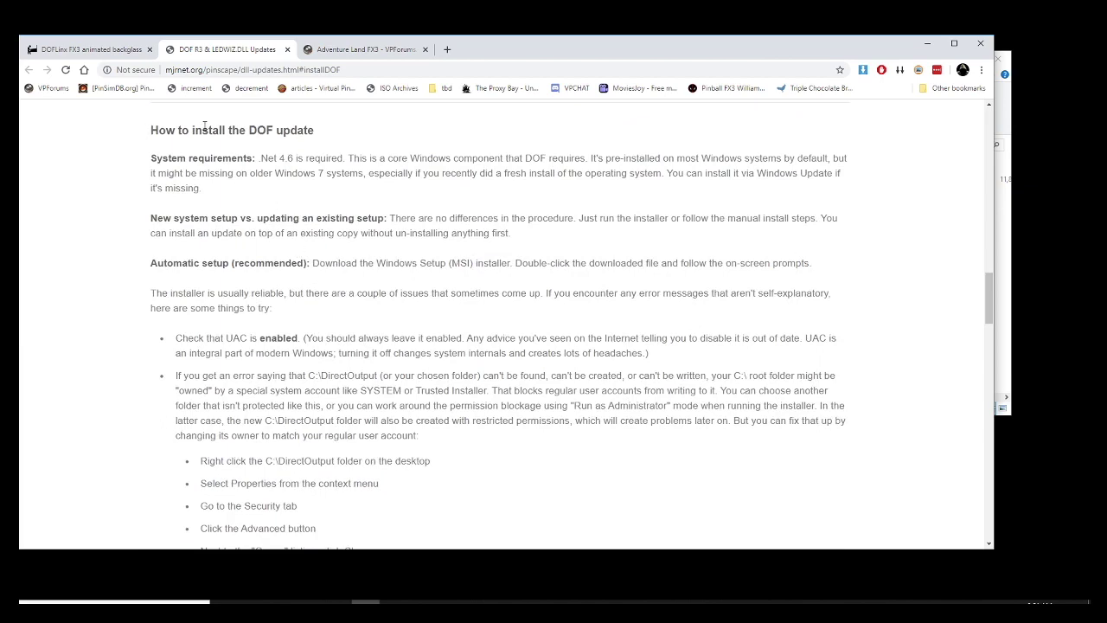
click(287, 49)
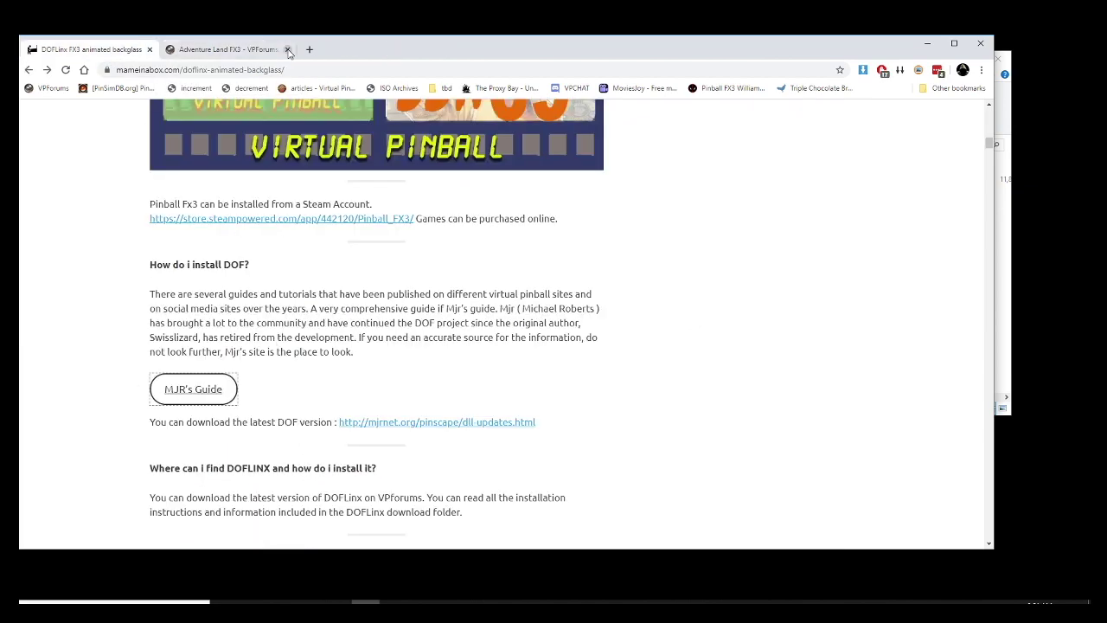
Download the current DOF Windows Setup (MSI) from the DLL updates page and put the browser out of the way.
click(368, 424)
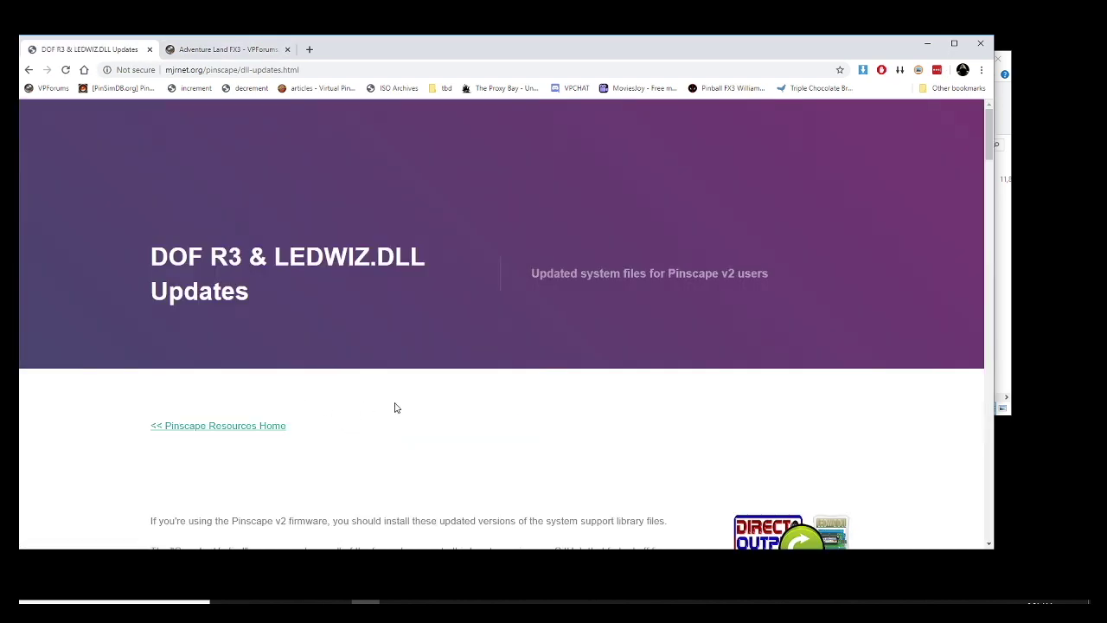
scroll(394, 407, down, 5)
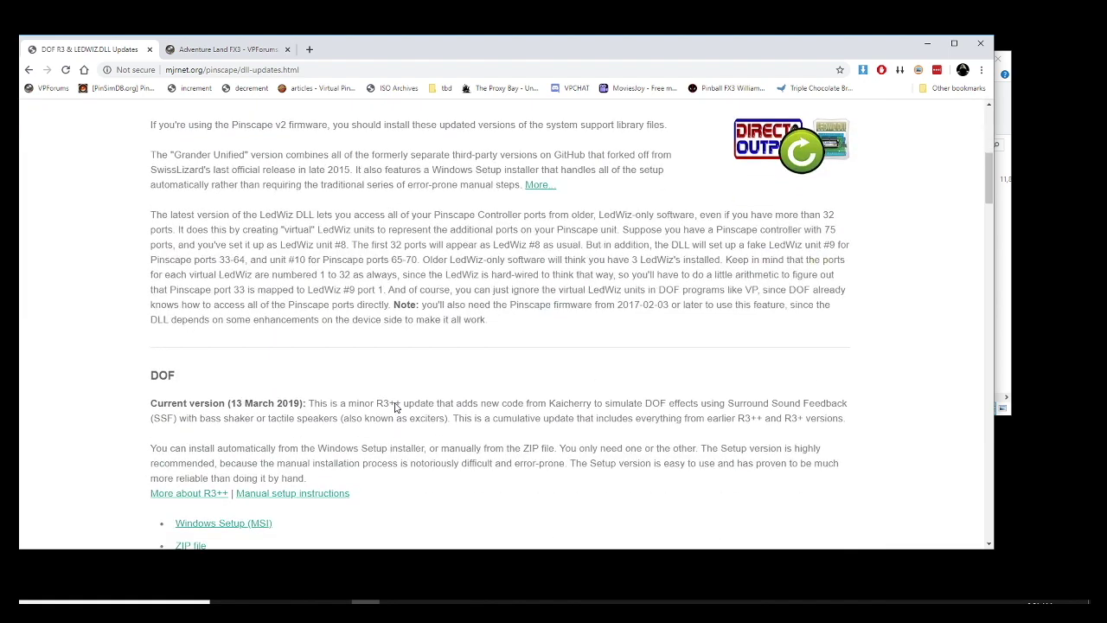
scroll(394, 403, down, 2)
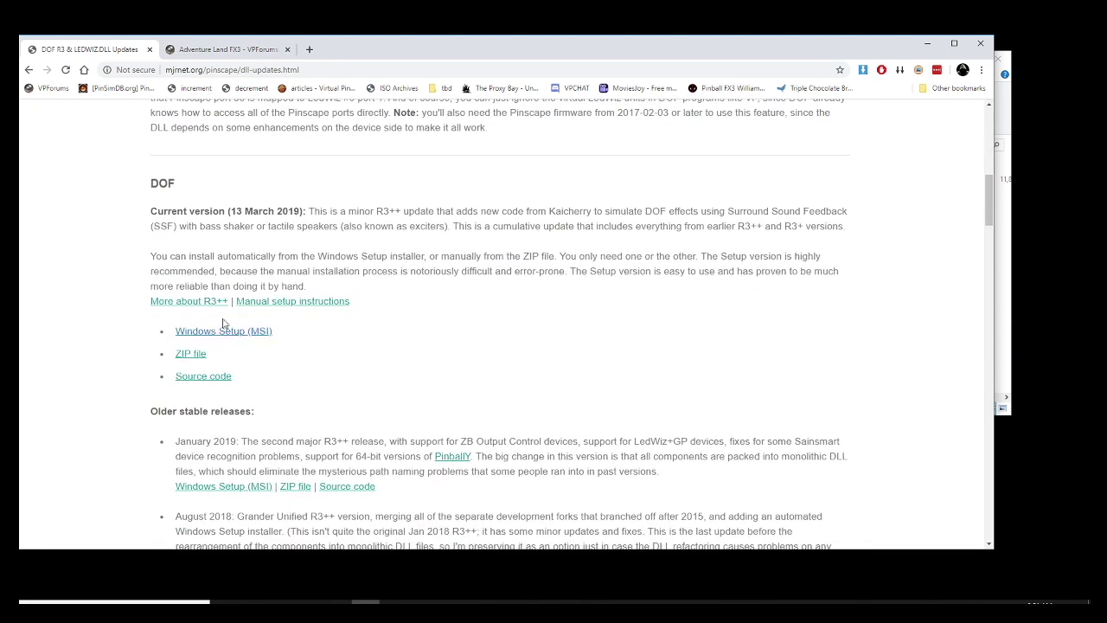
click(223, 334)
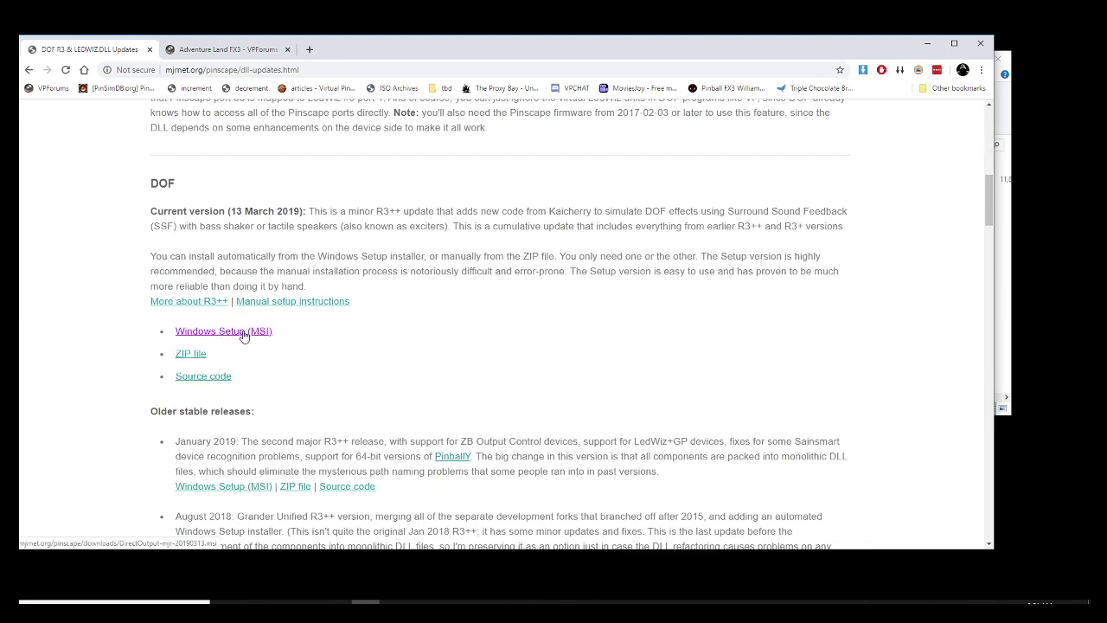
click(929, 41)
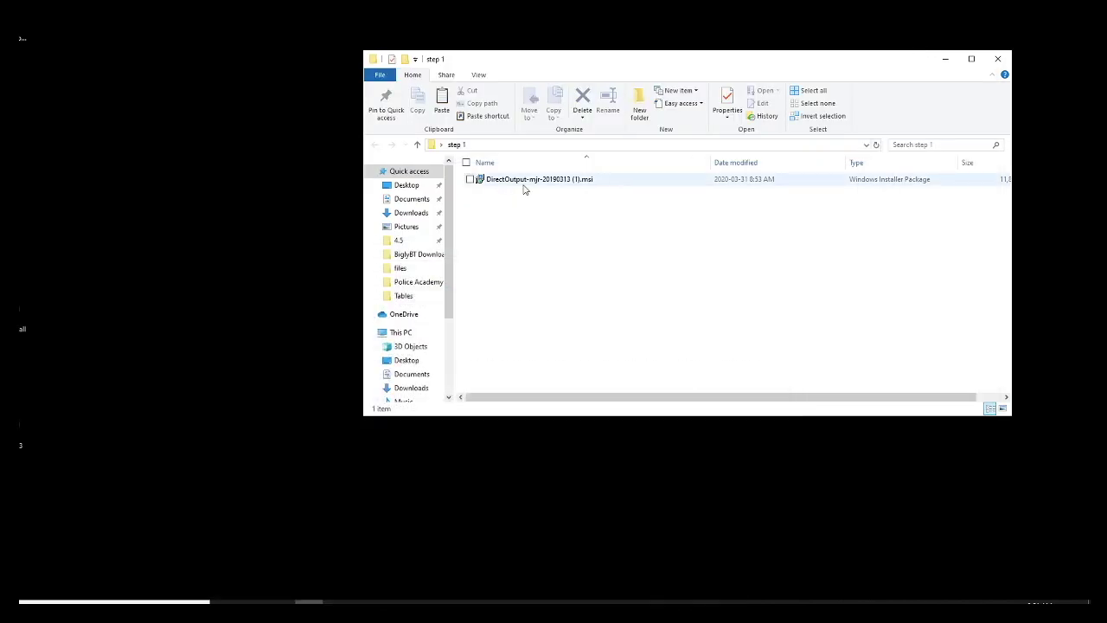
Run the DirectOutput-mjr-20190313 (1).msi installer from the step 1 folder and remove the existing DirectOutput installation.
double_click(523, 185)
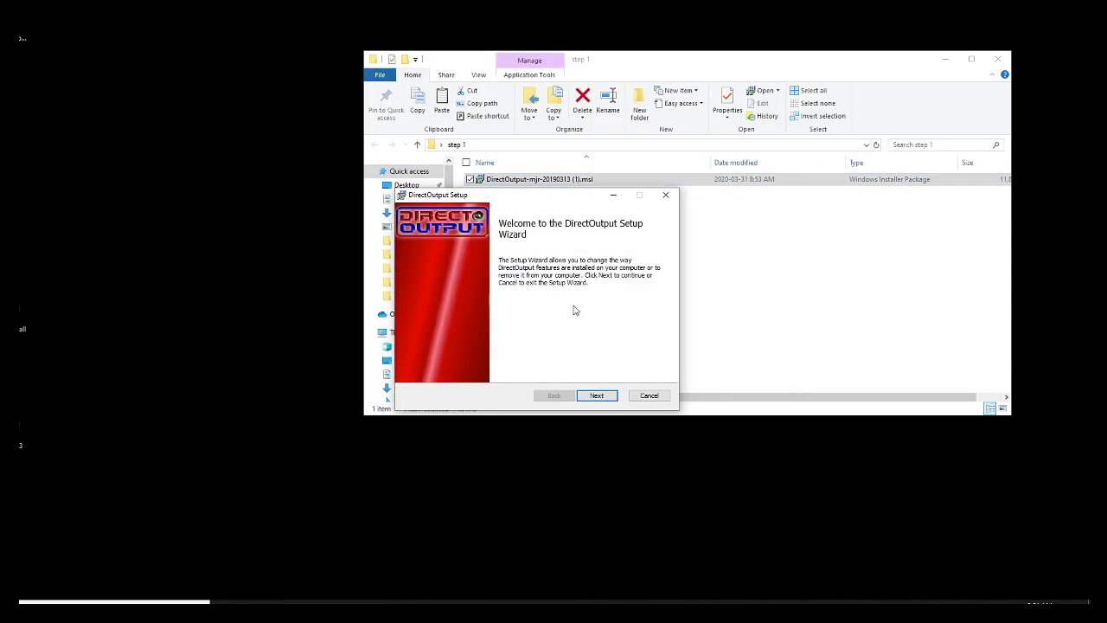
click(598, 396)
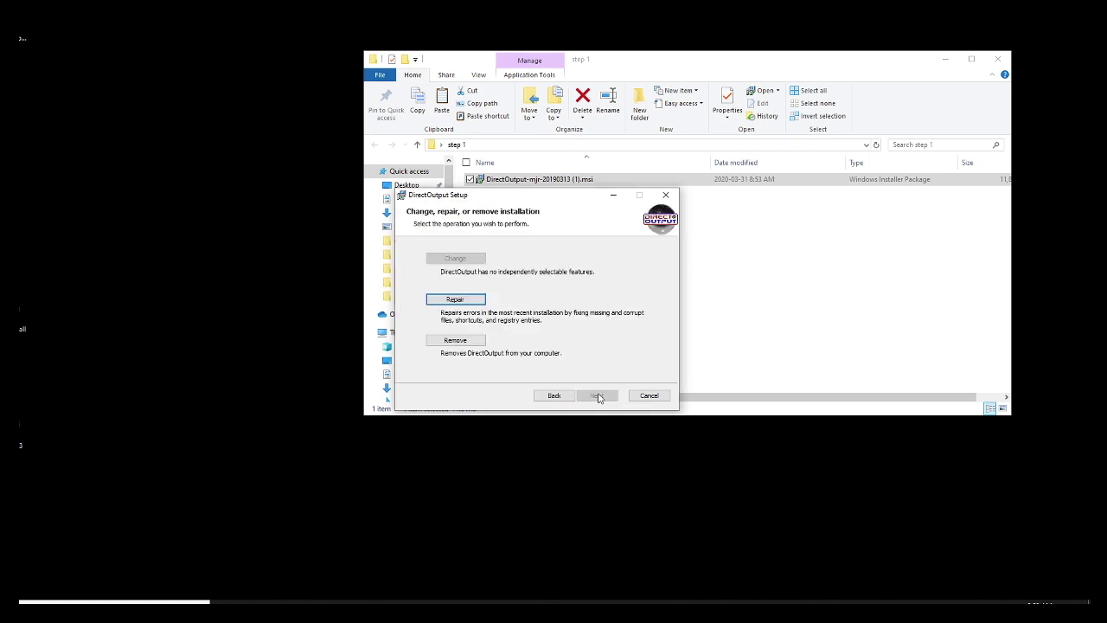
click(458, 341)
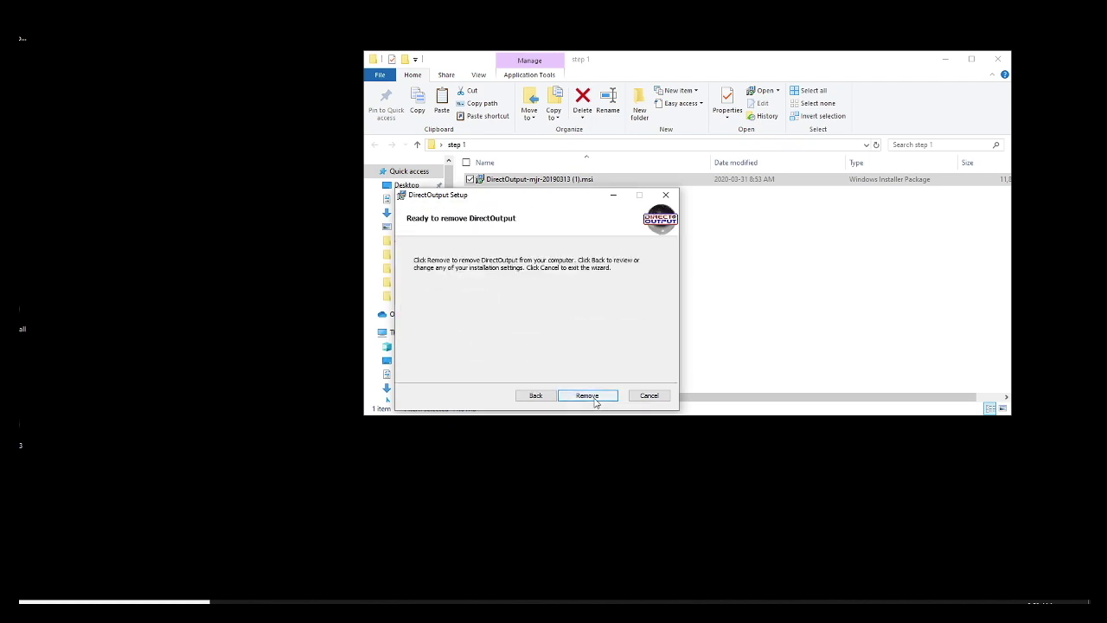
click(593, 400)
click(596, 396)
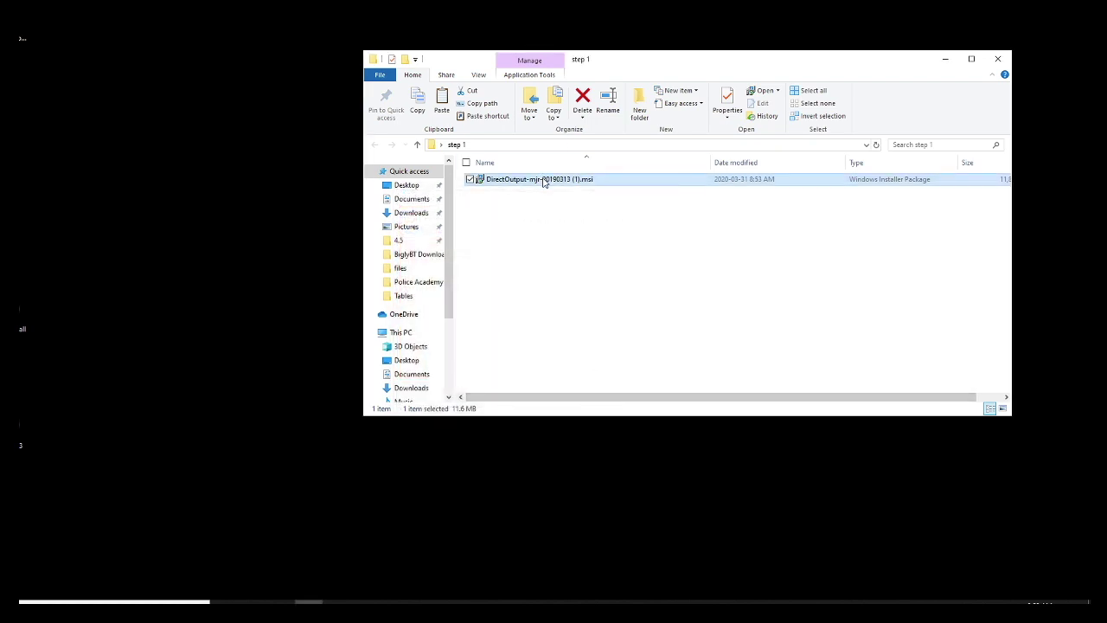
Run the DirectOutput installer again and install it to C:\DirectOutput\, accepting the B2S settings notice and finishing the wizard.
double_click(543, 180)
click(597, 395)
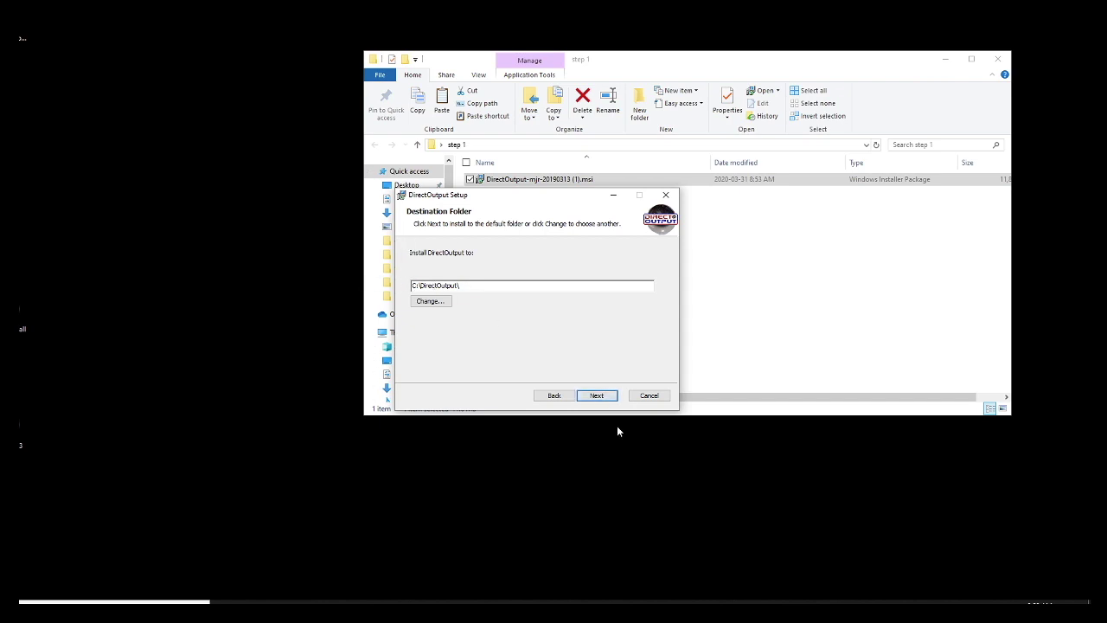
click(597, 394)
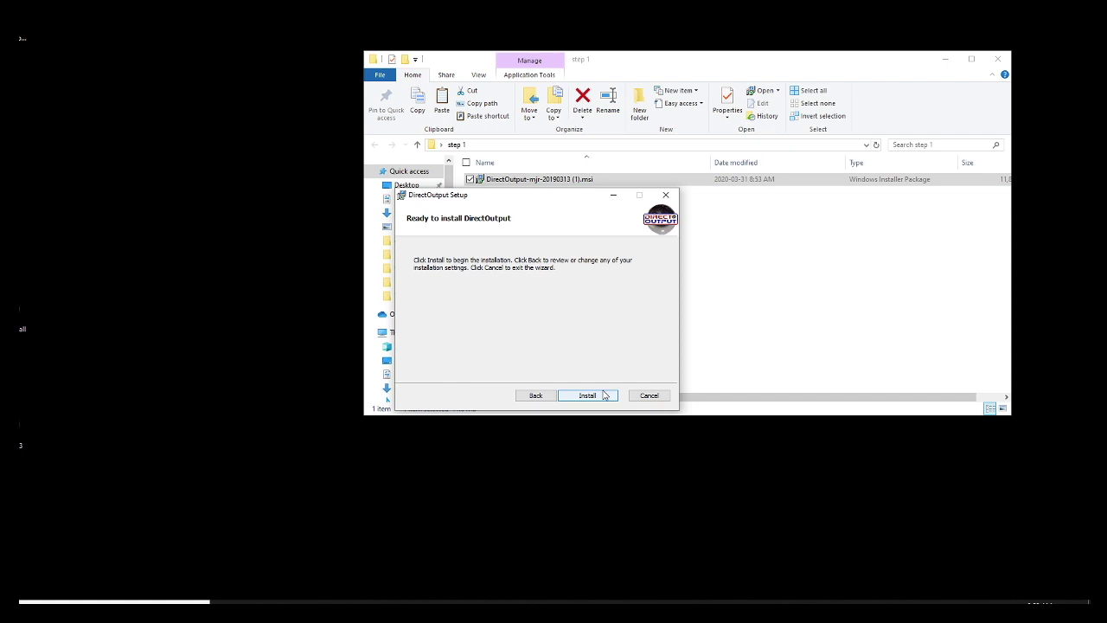
click(604, 394)
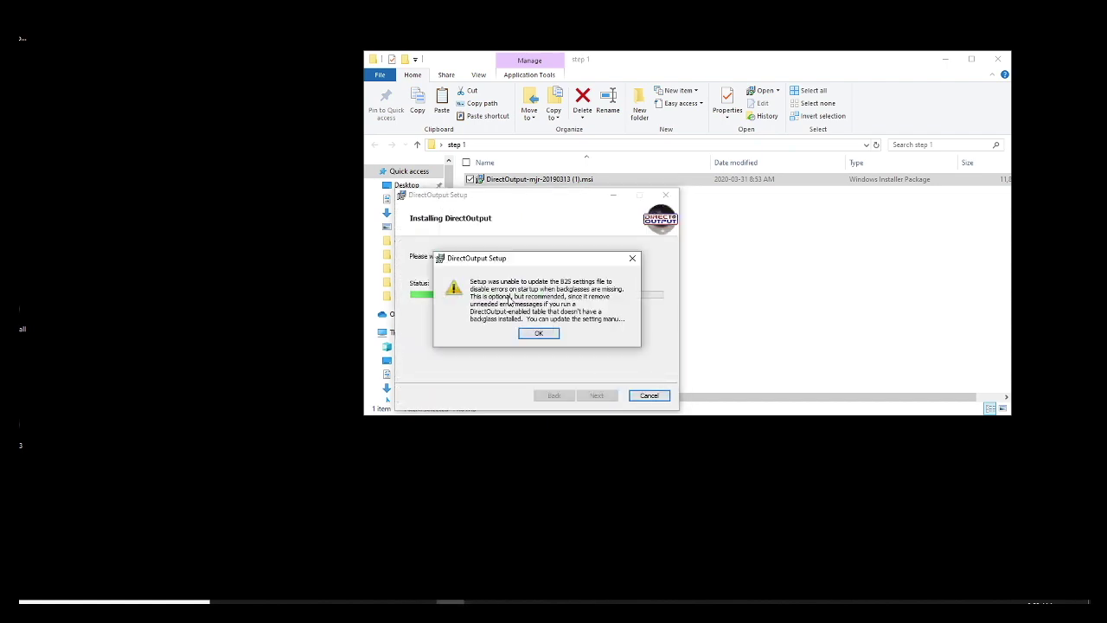
click(544, 336)
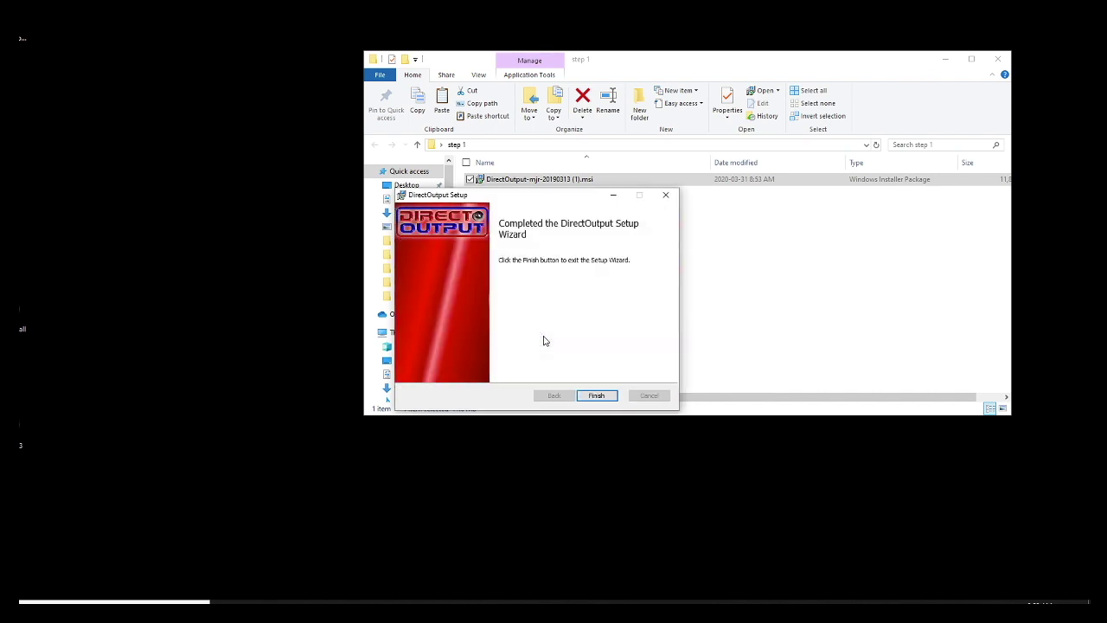
click(598, 397)
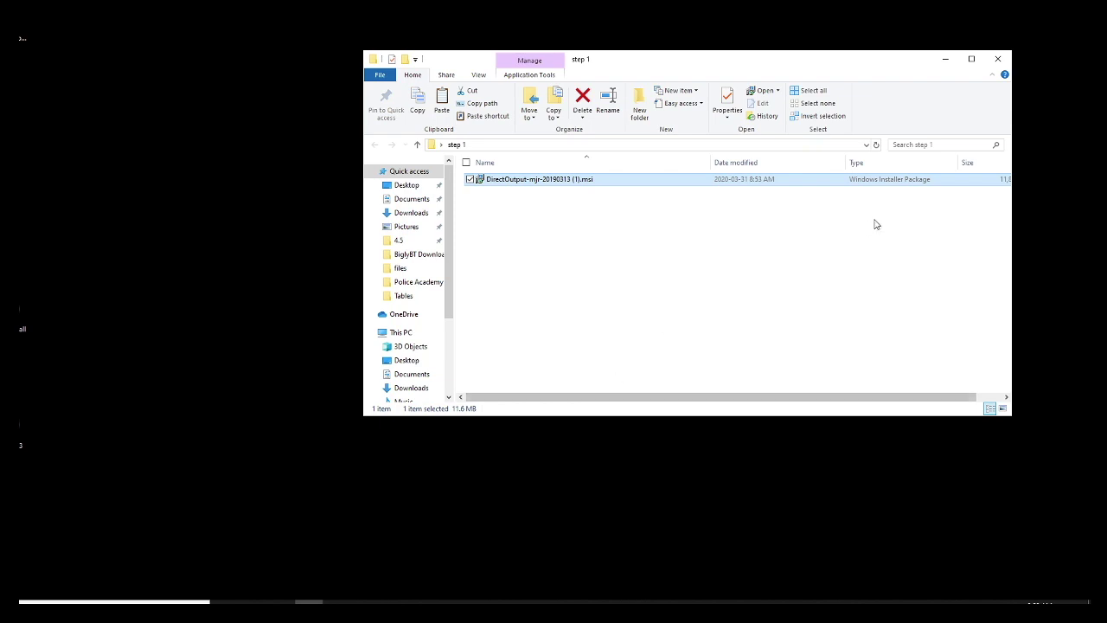
Open the DirectOutput folder on Local Disk (C:) to check the installation.
click(394, 336)
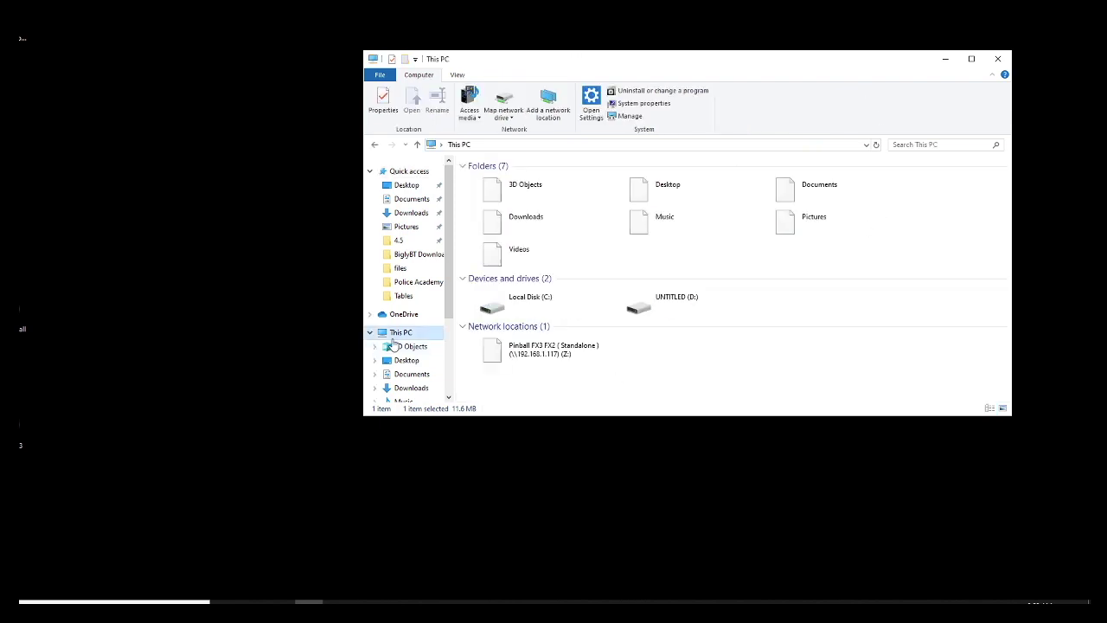
click(520, 299)
double_click(520, 299)
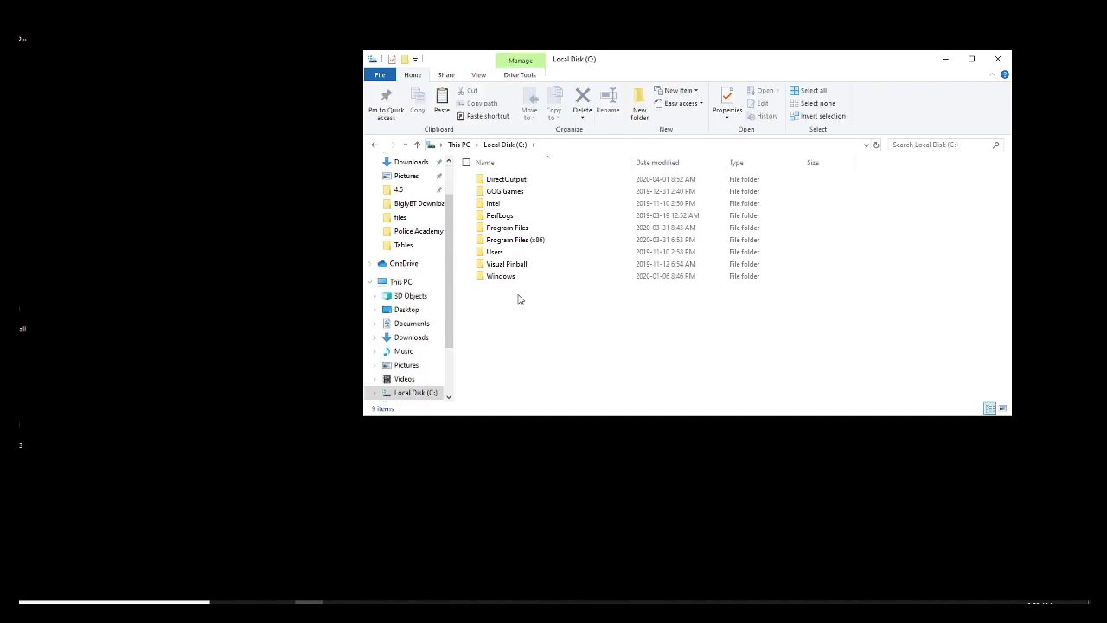
click(503, 182)
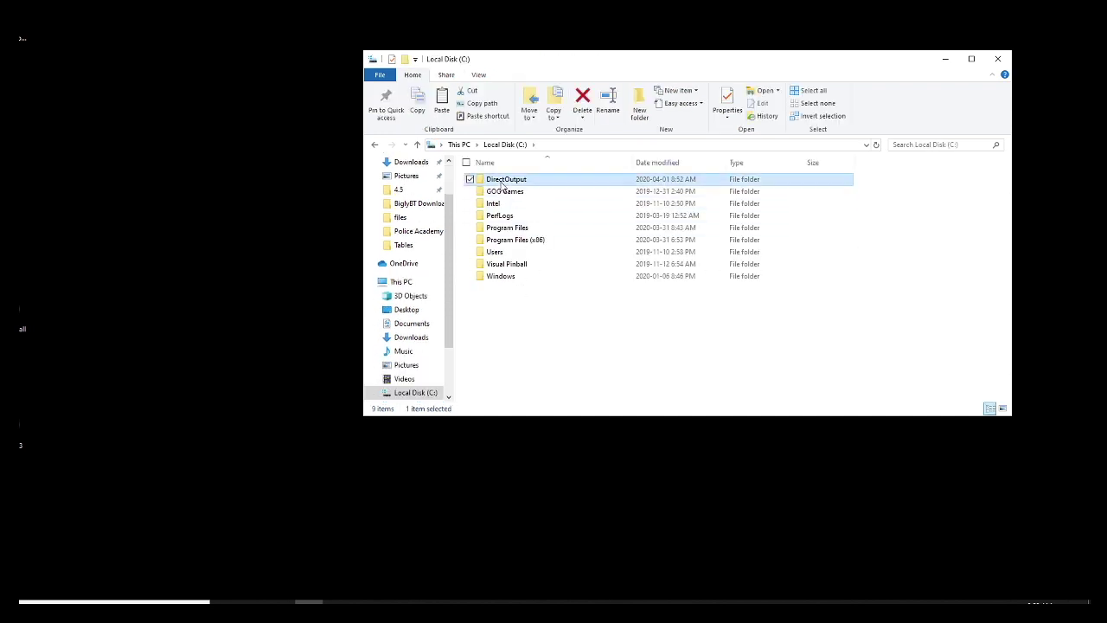
double_click(503, 182)
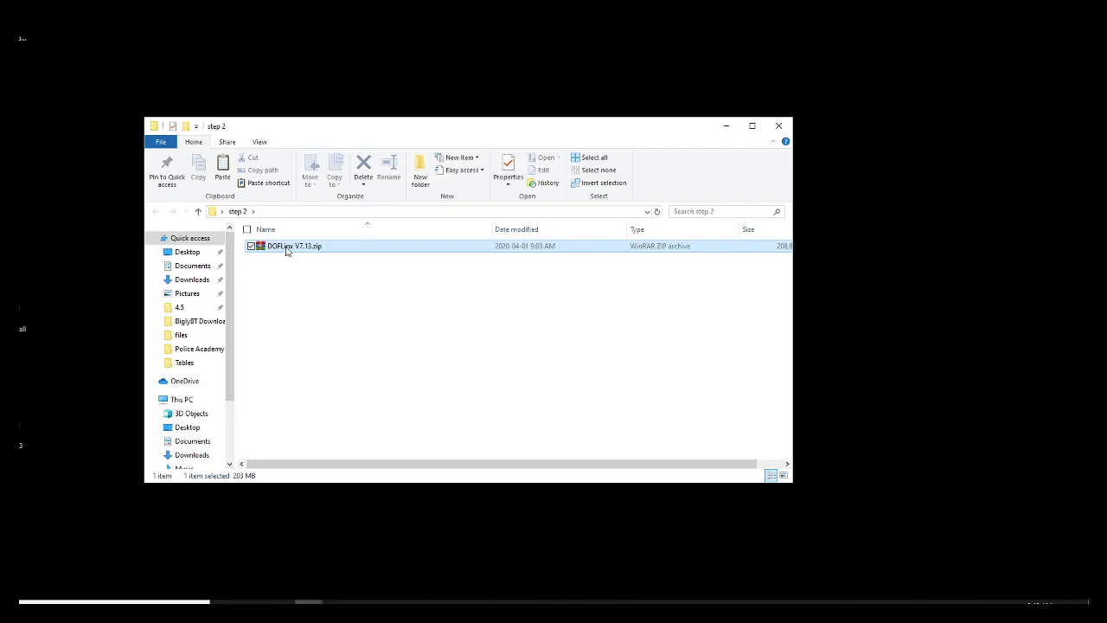
Extract DOFLinx V7.13.zip directly into the step 2 folder and delete the zip archive.
right_click(288, 250)
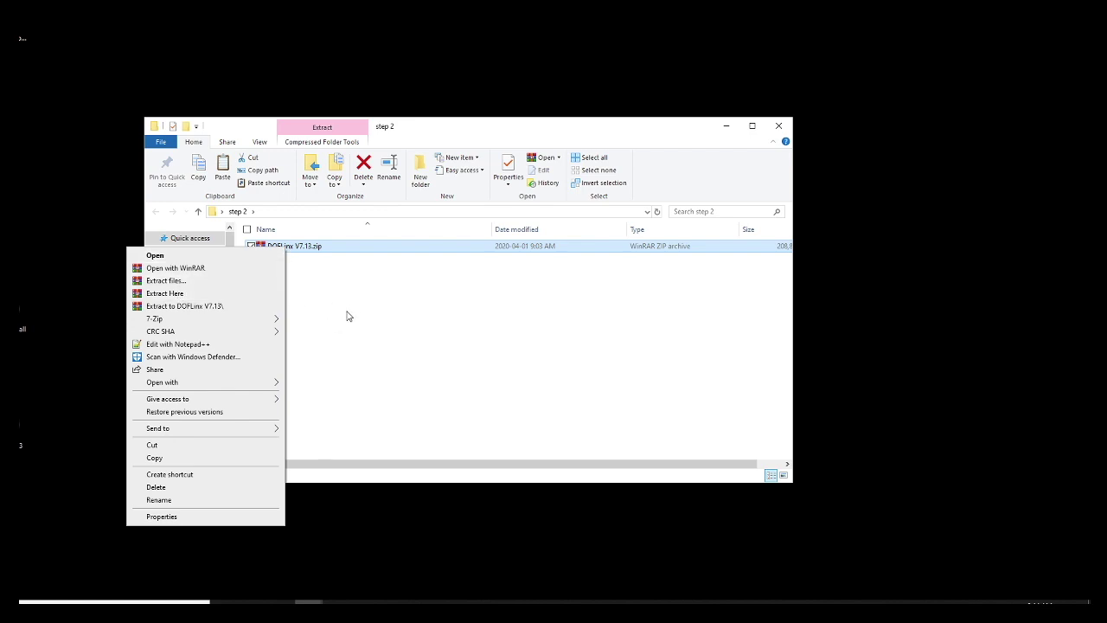
click(164, 293)
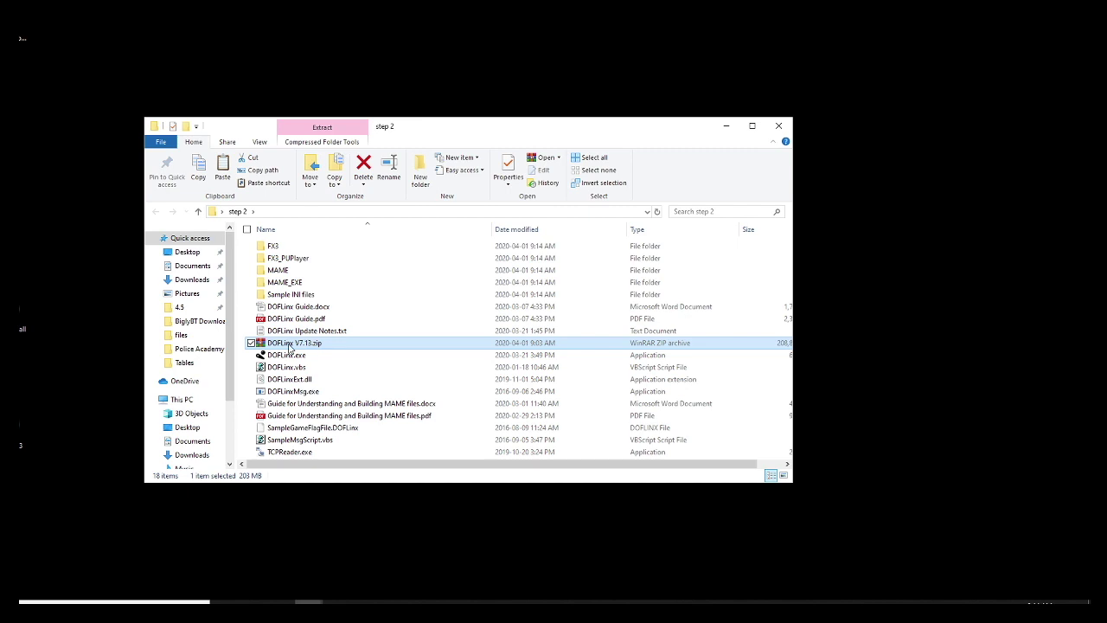
right_click(291, 348)
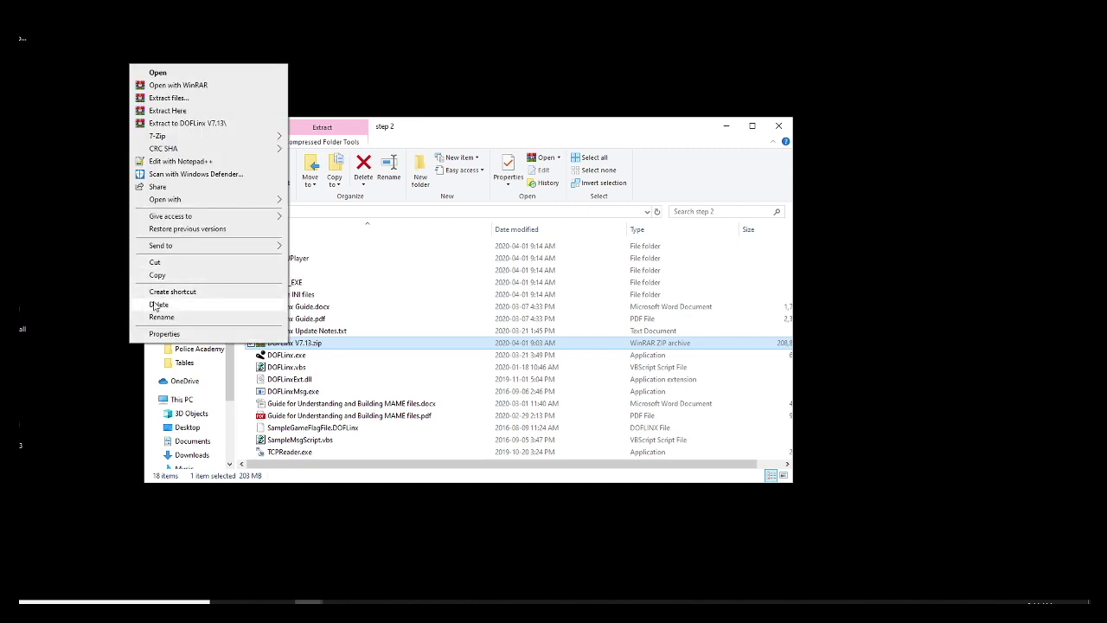
click(154, 305)
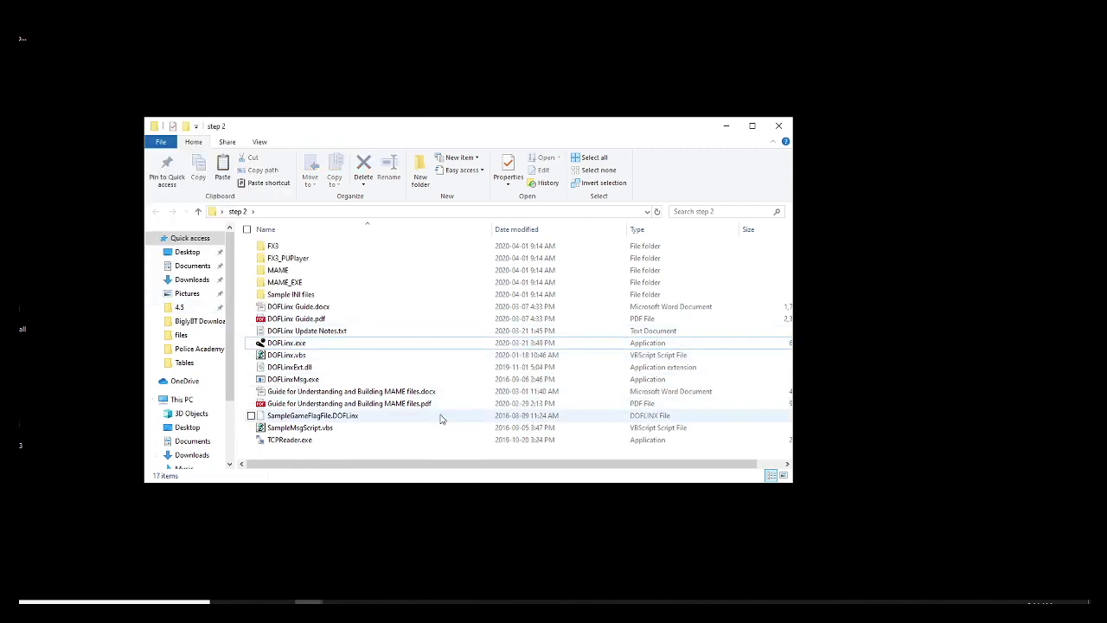
Move all the extracted DOFLinx files and folders from the step 2 folder into C:\DirectOutput.
drag(372, 448, 241, 176)
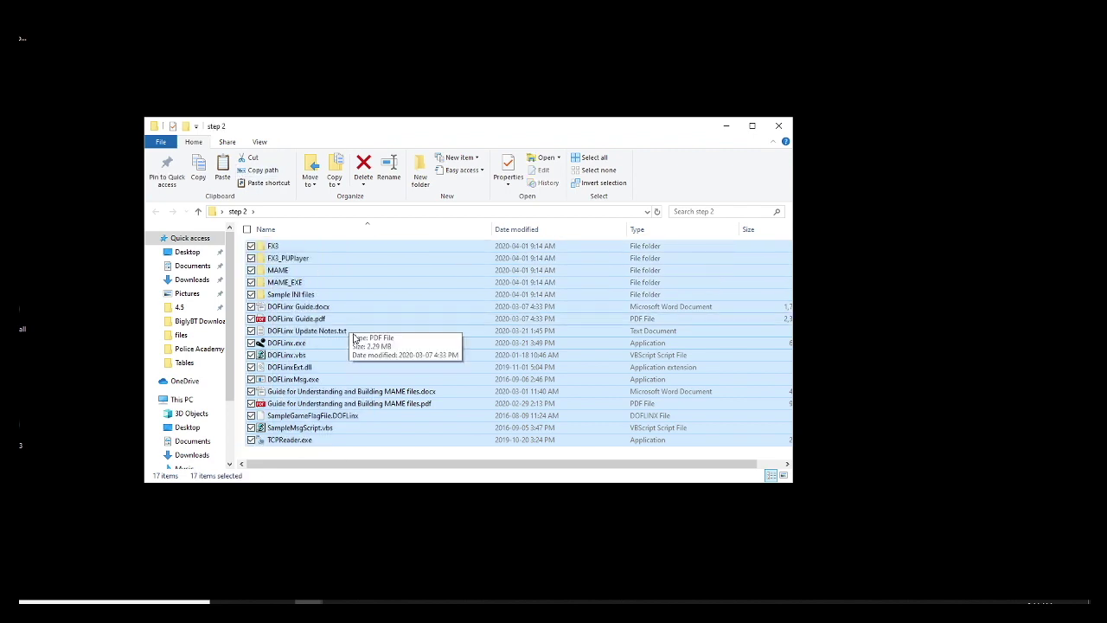
right_click(300, 290)
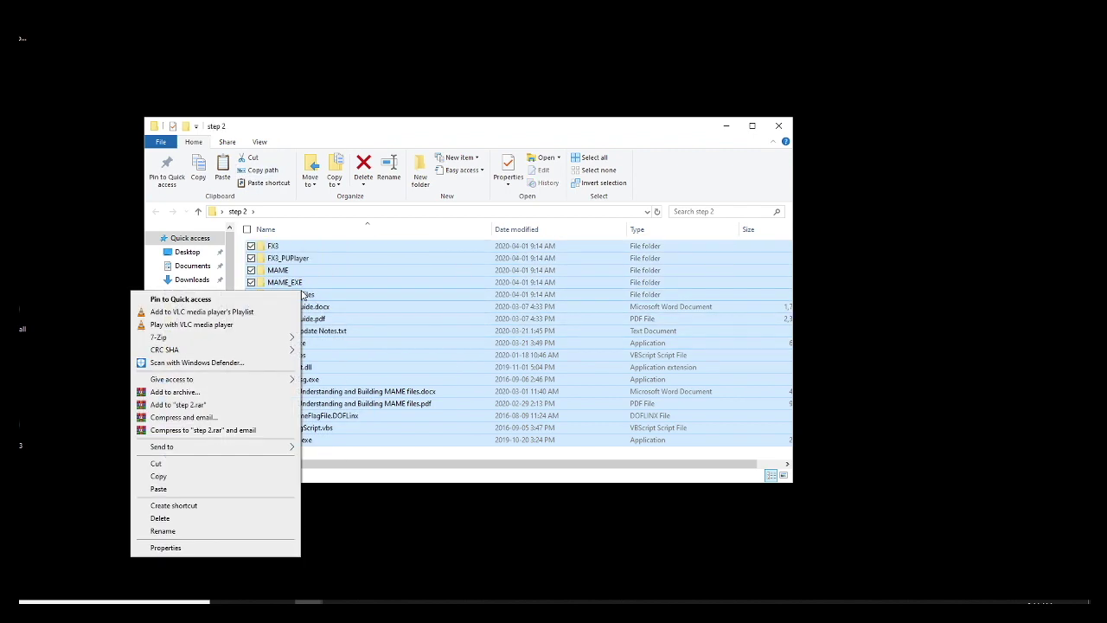
click(157, 465)
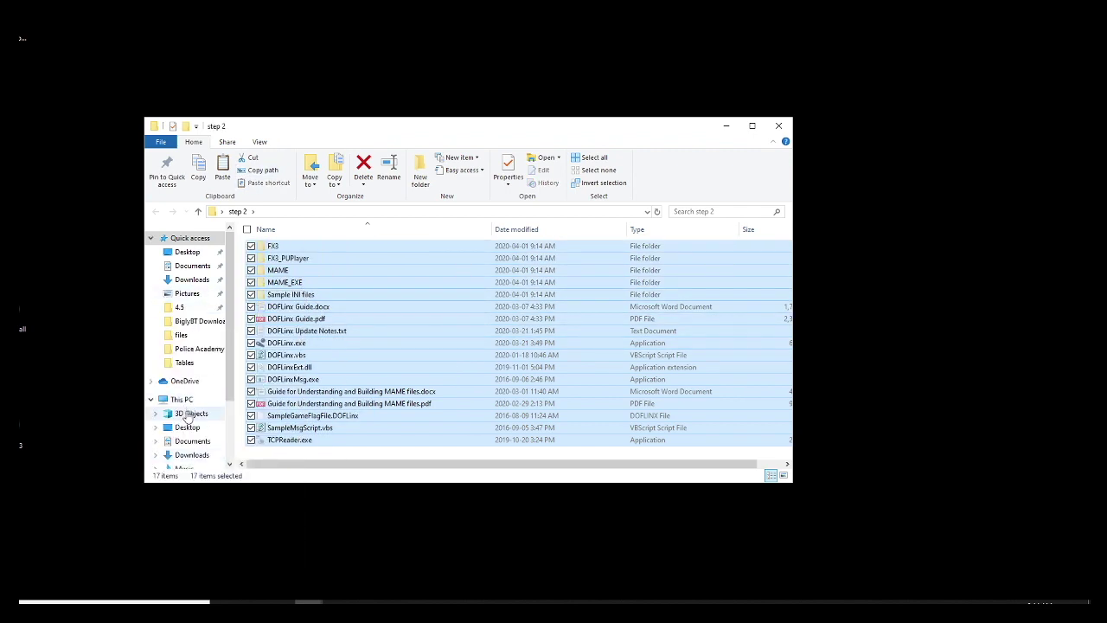
click(181, 402)
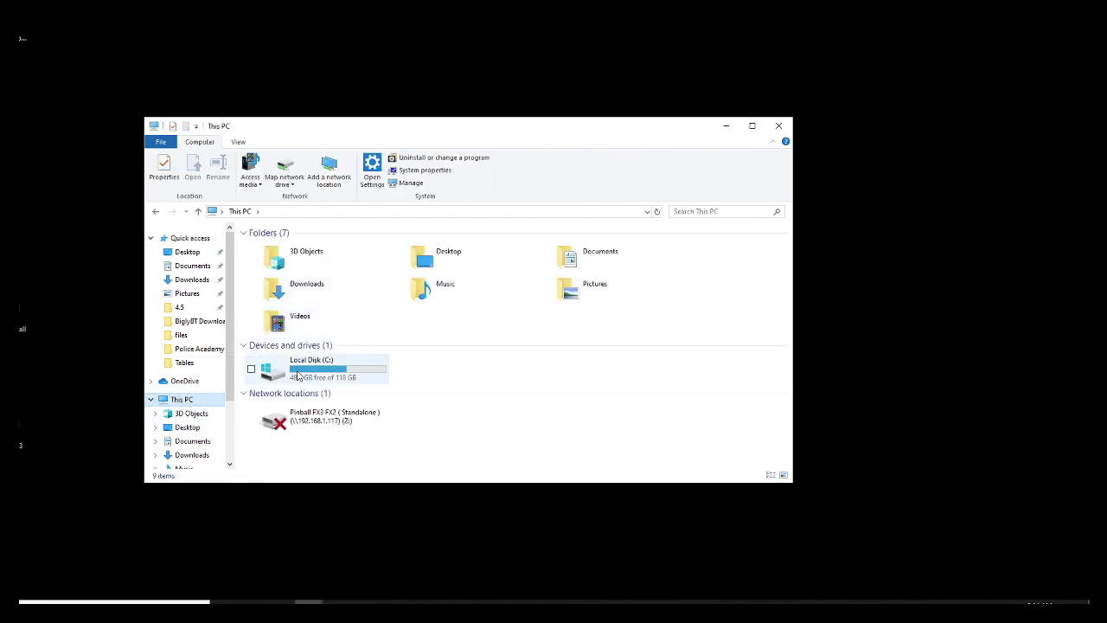
click(292, 372)
double_click(292, 372)
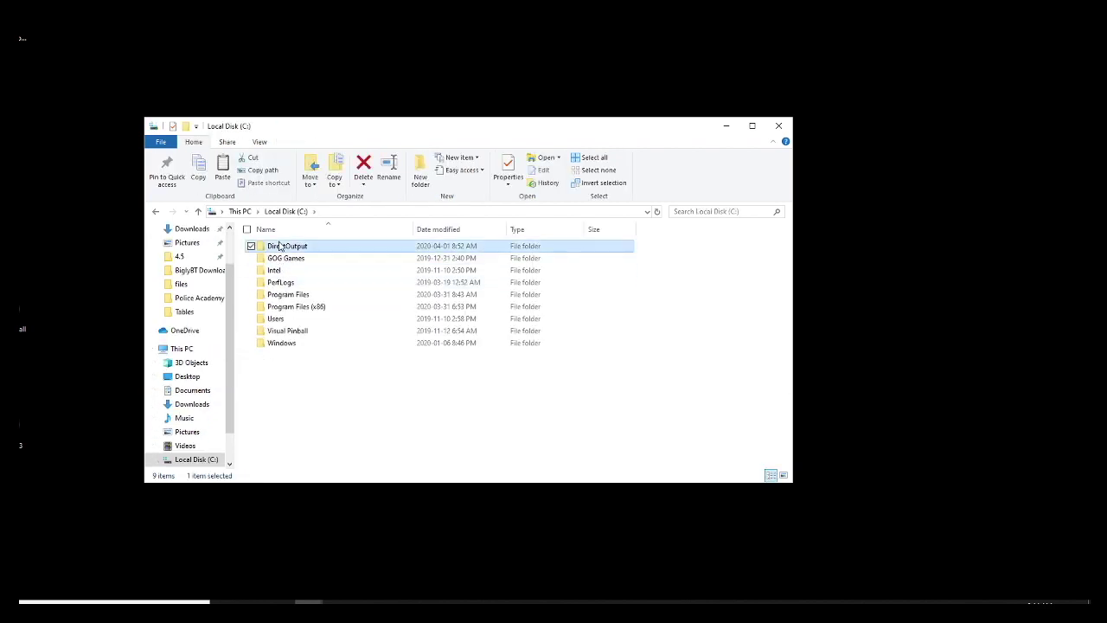
double_click(286, 249)
right_click(304, 432)
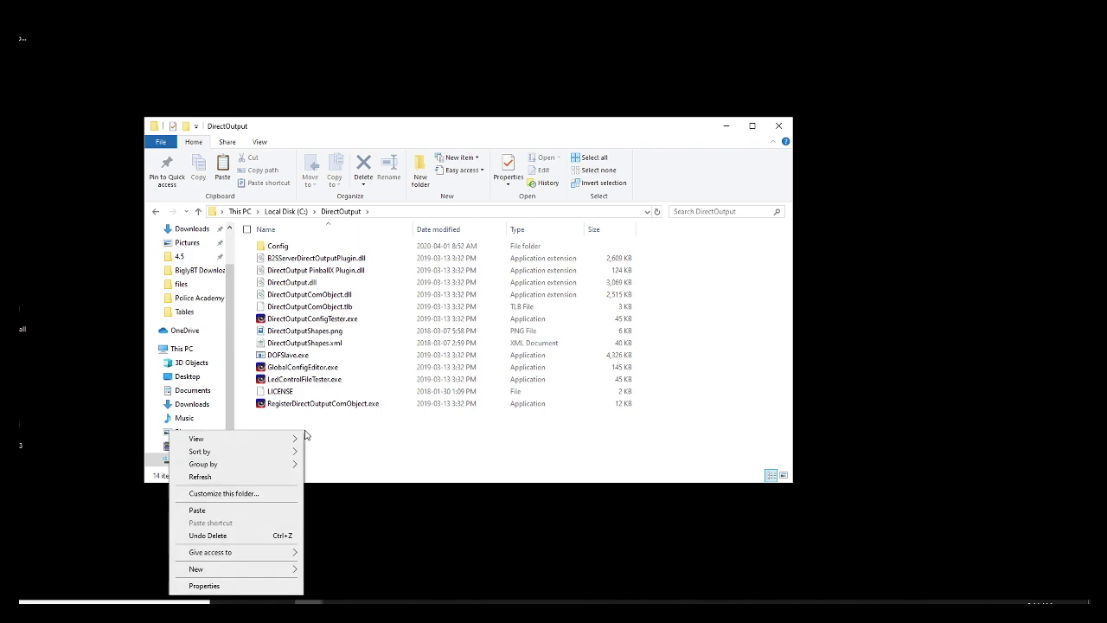
click(197, 509)
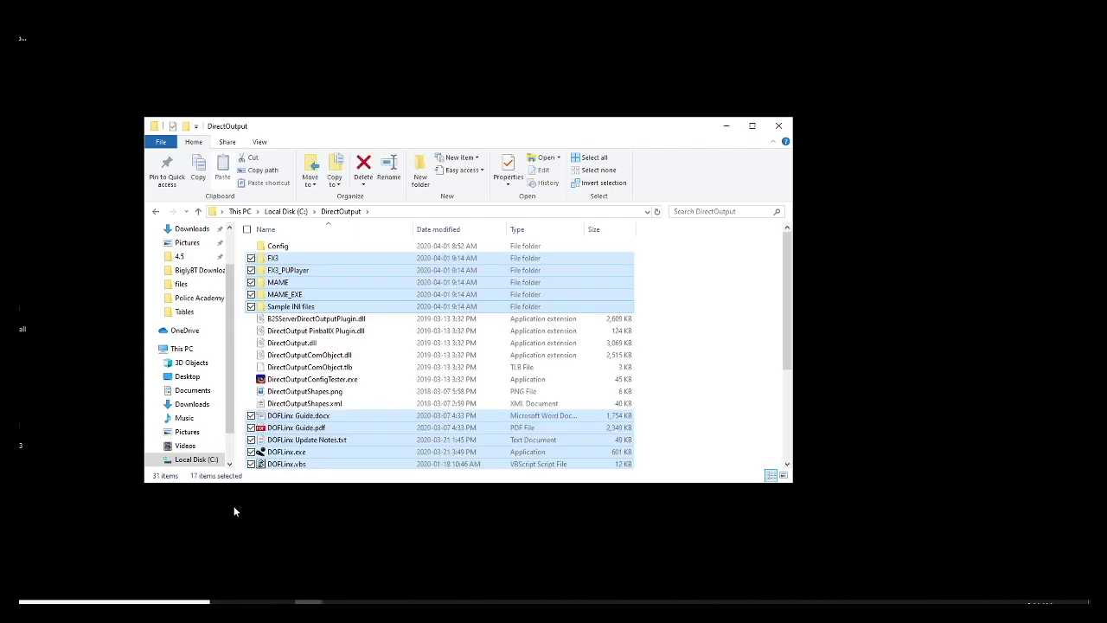
Copy directoutputconfig-colours_only.ini from the Sample INI files folder into the DirectOutput Config folder.
drag(420, 126, 420, 63)
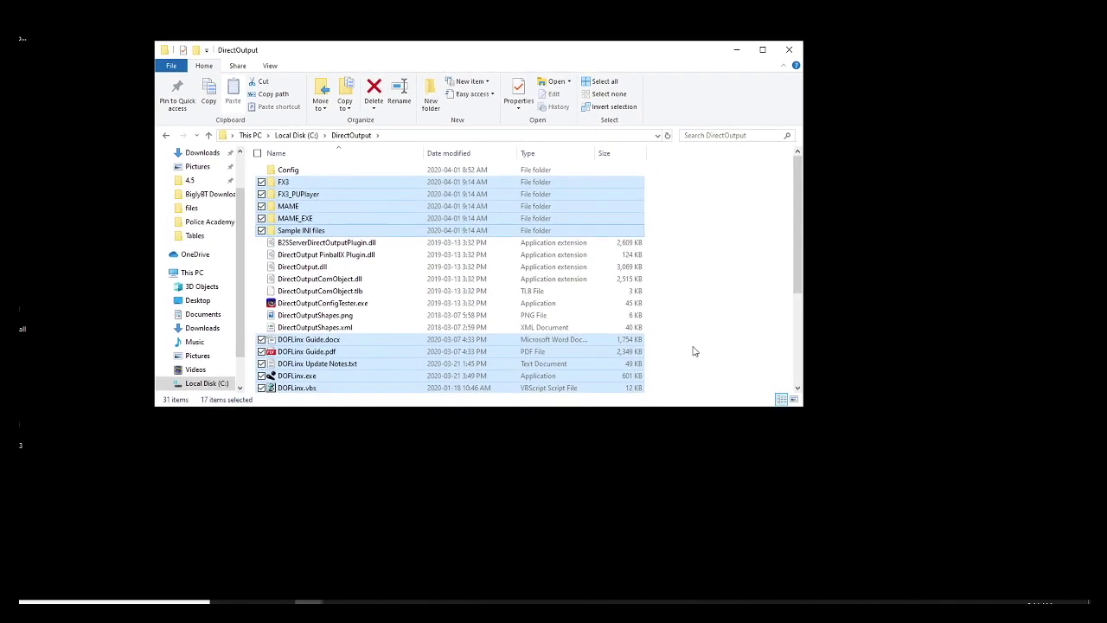
drag(803, 409, 803, 506)
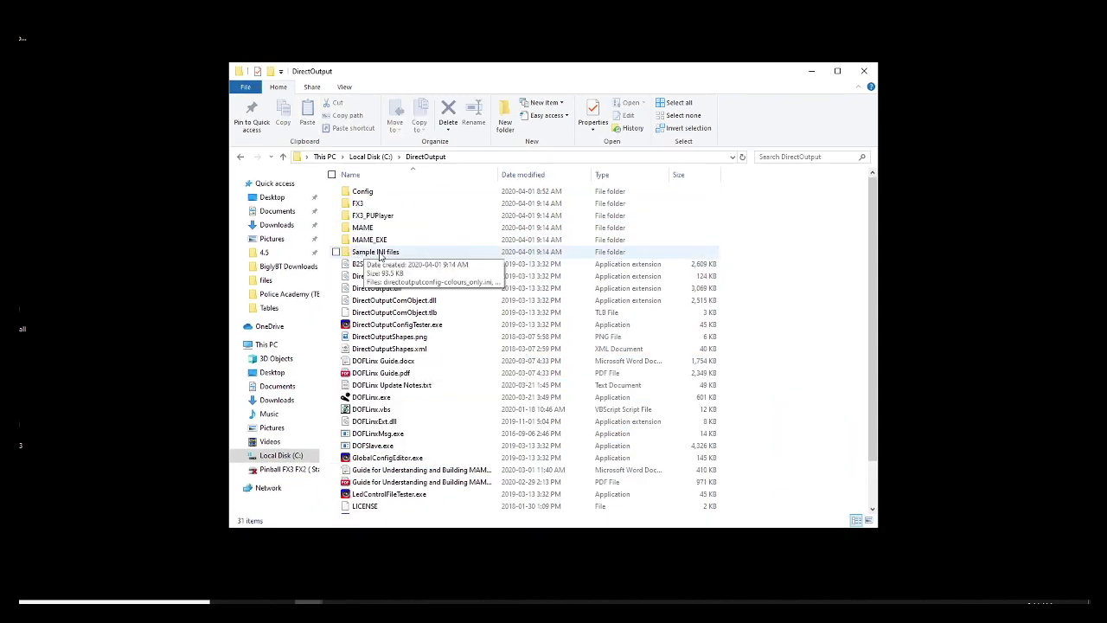
double_click(379, 253)
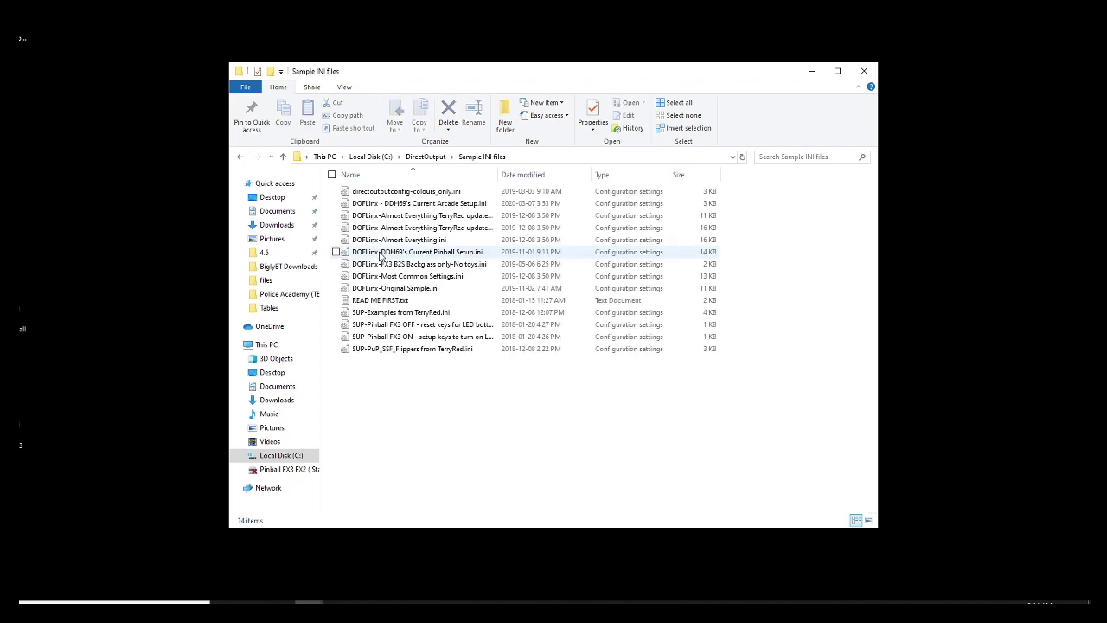
right_click(396, 194)
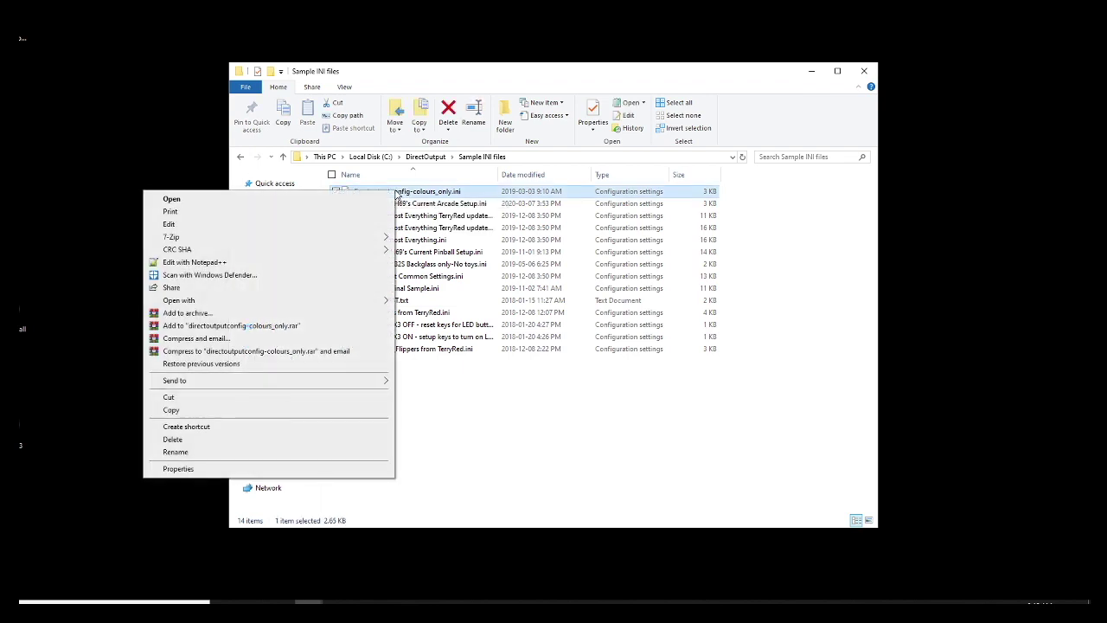
click(185, 411)
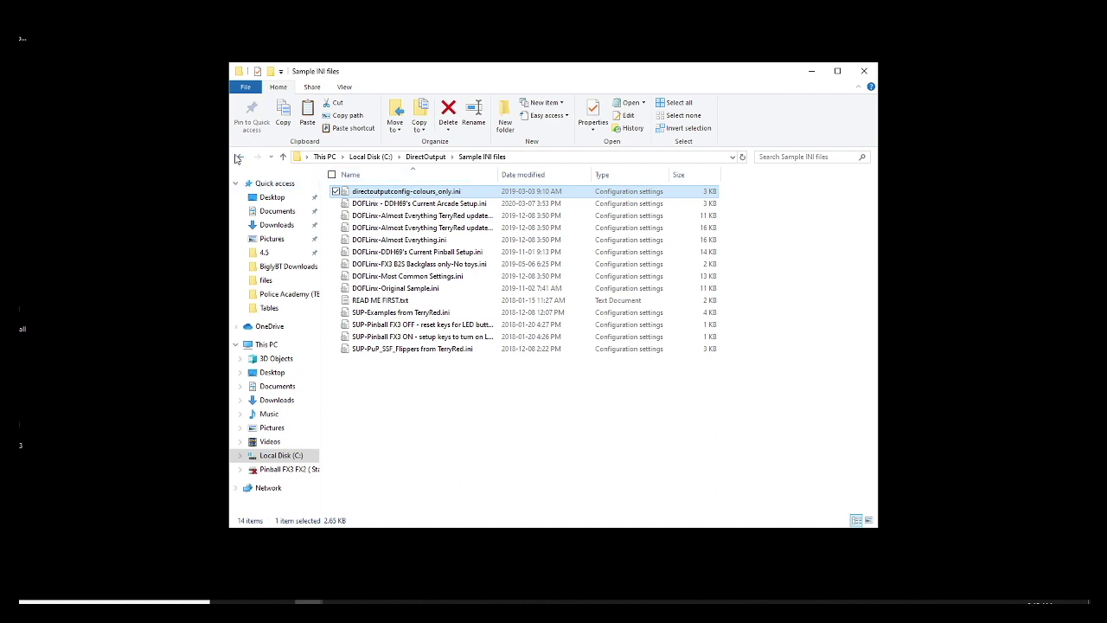
click(235, 157)
double_click(358, 191)
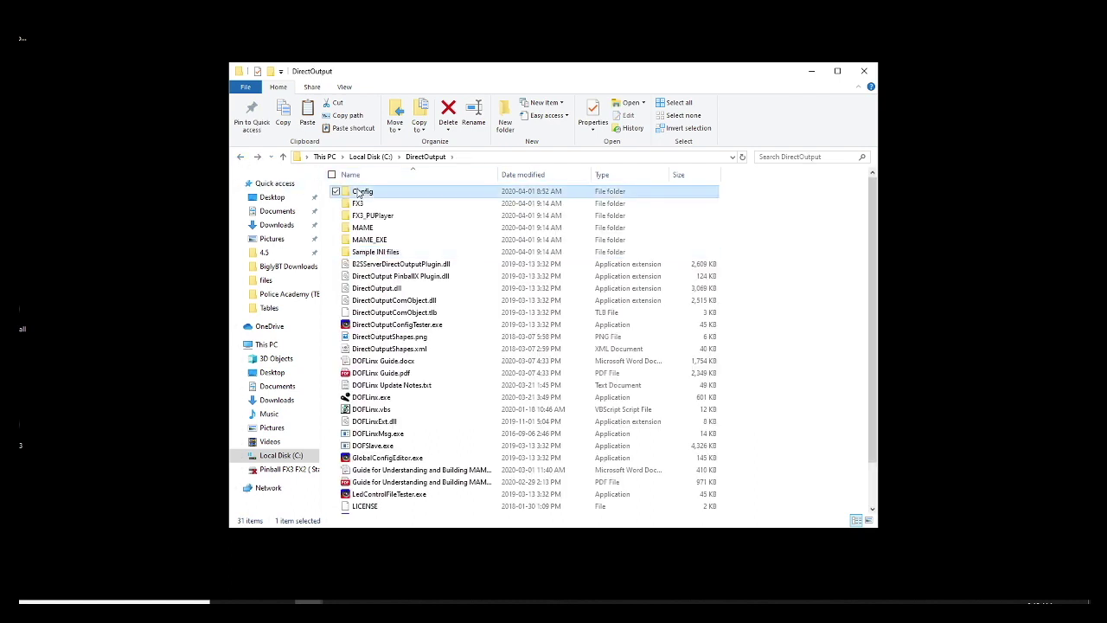
right_click(370, 246)
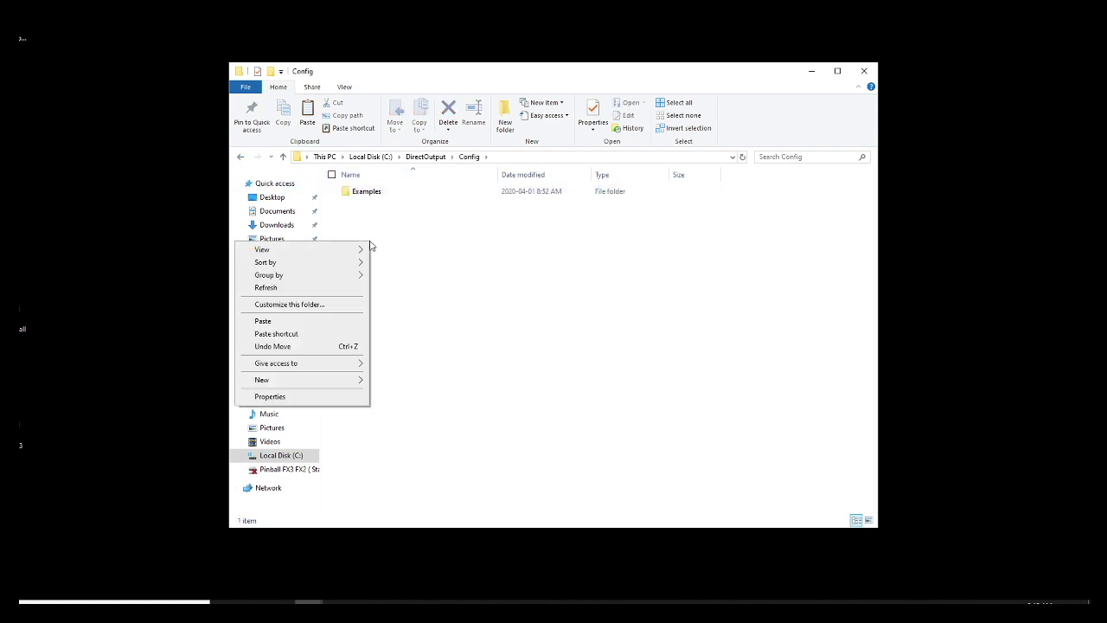
click(282, 324)
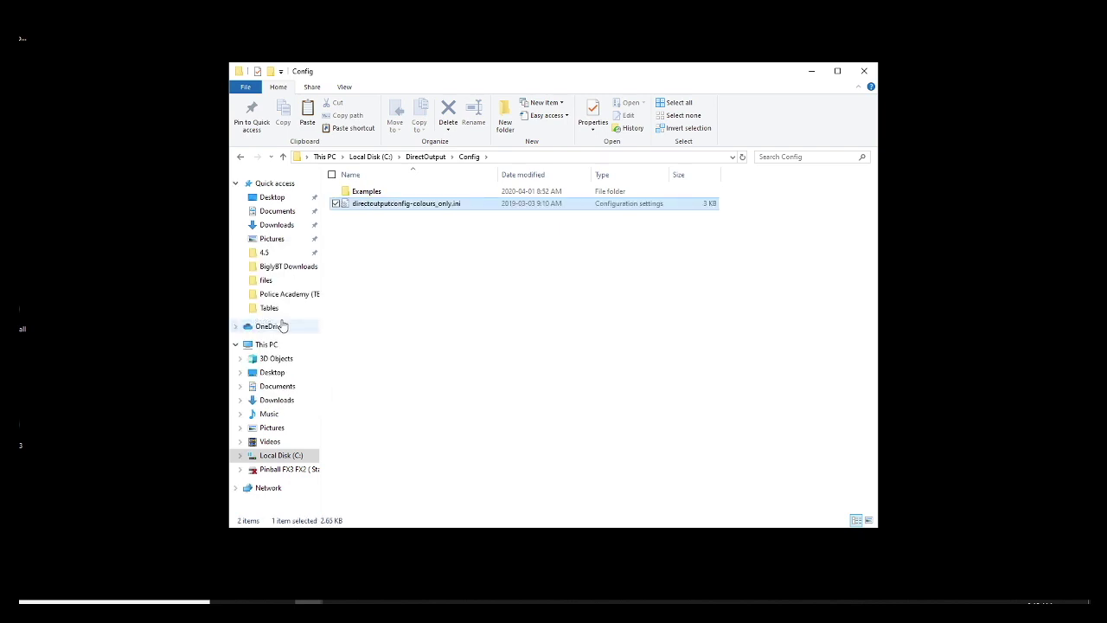
click(411, 246)
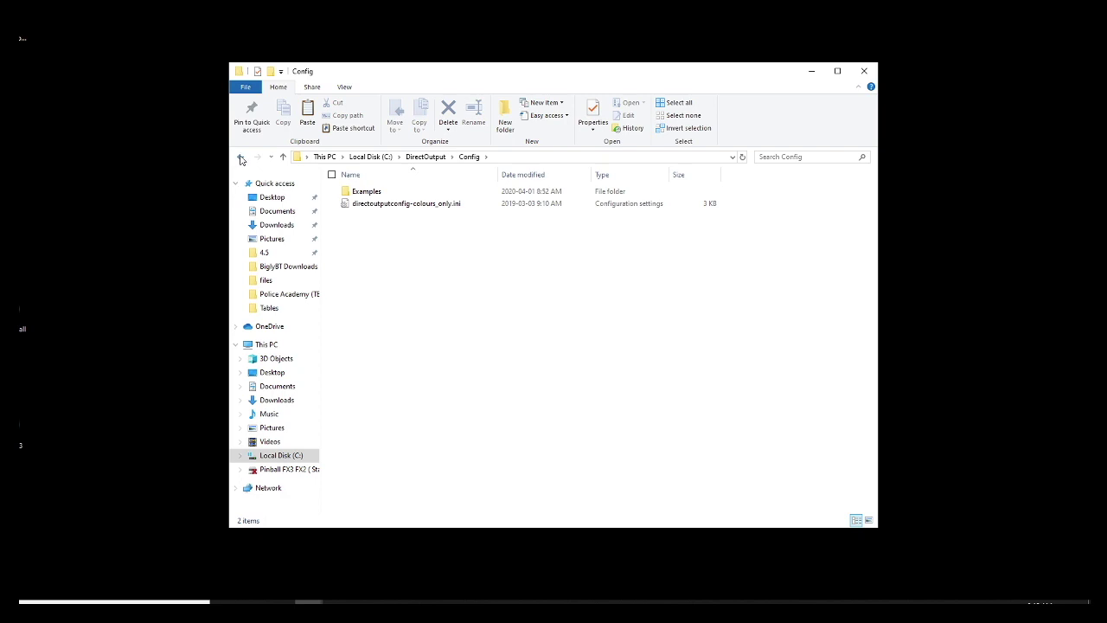
Copy DOFLinx-FX3 B2S Backglass only-No toys.ini from the Sample INI files folder into the main DirectOutput folder.
click(242, 158)
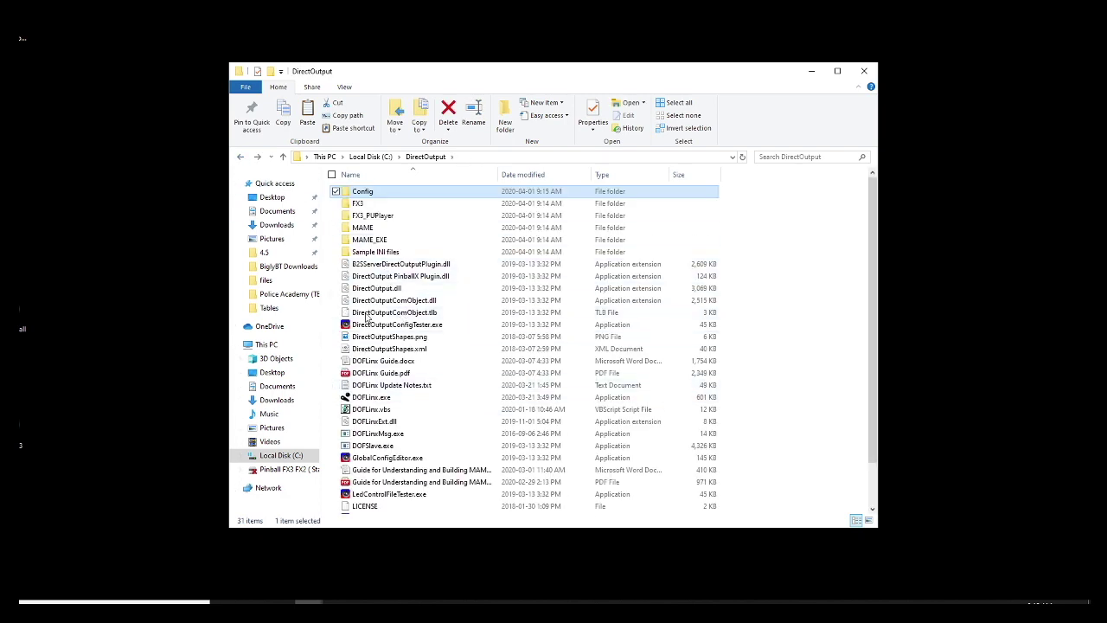
double_click(366, 253)
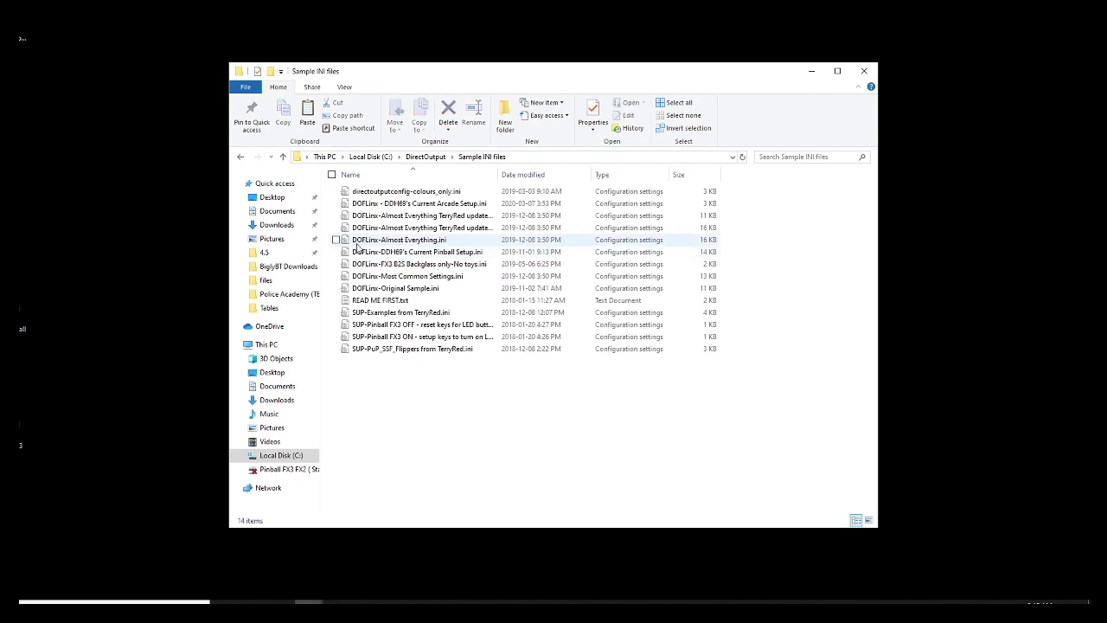
drag(498, 174, 577, 175)
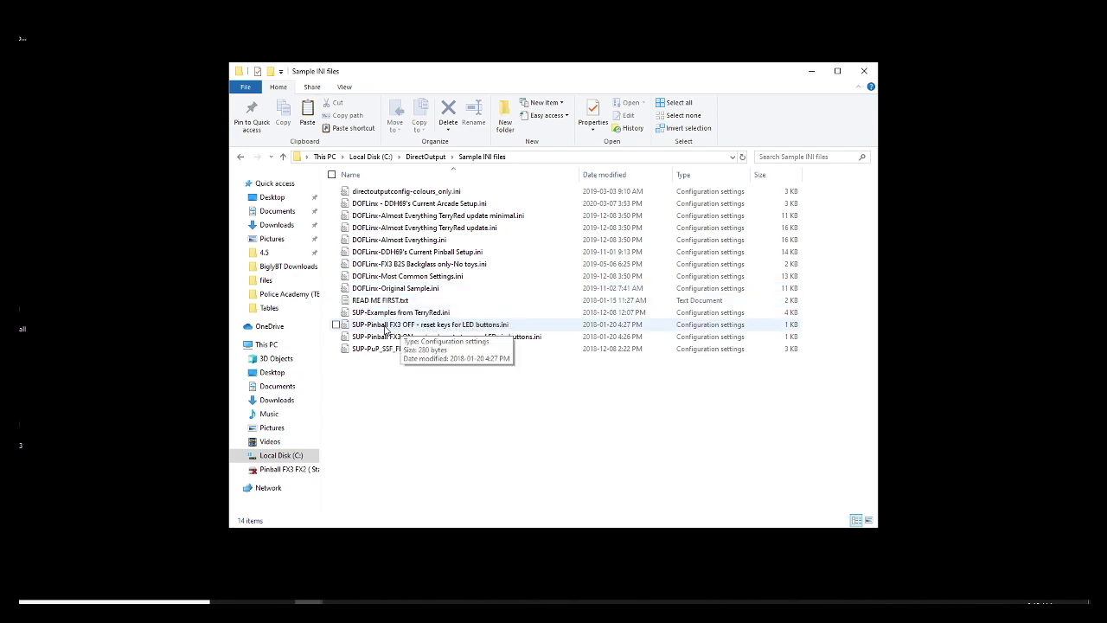
click(384, 300)
click(387, 264)
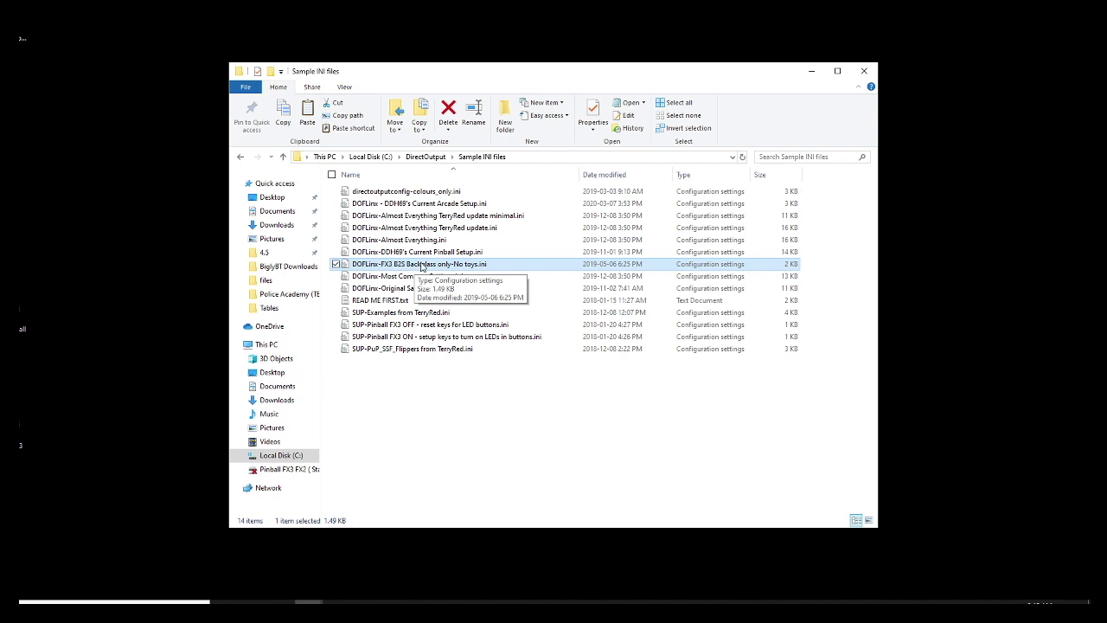
right_click(421, 267)
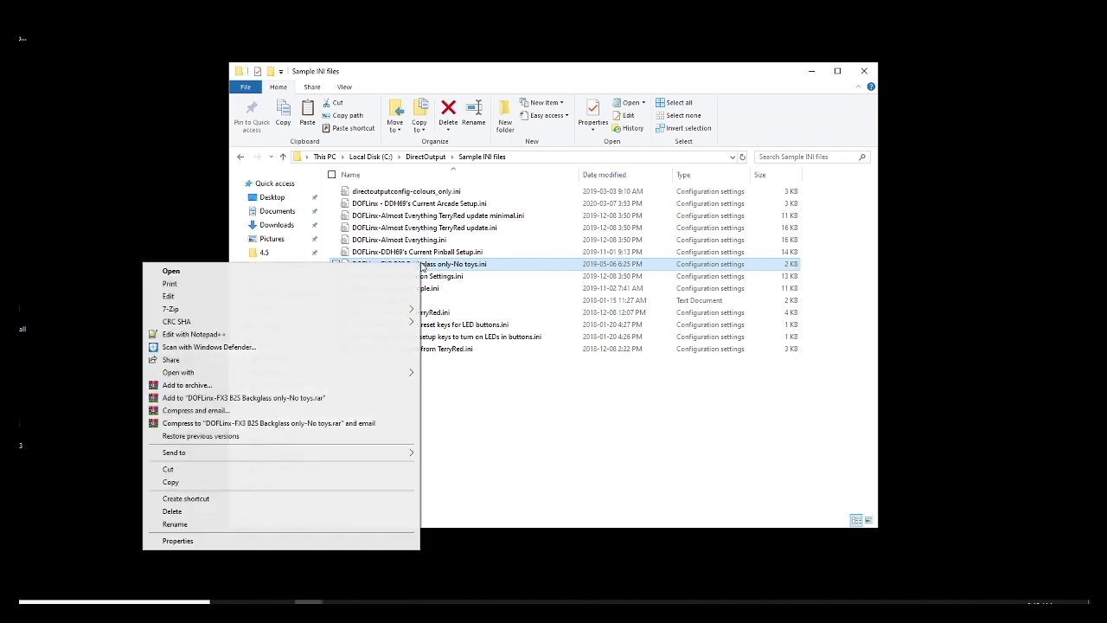
click(222, 483)
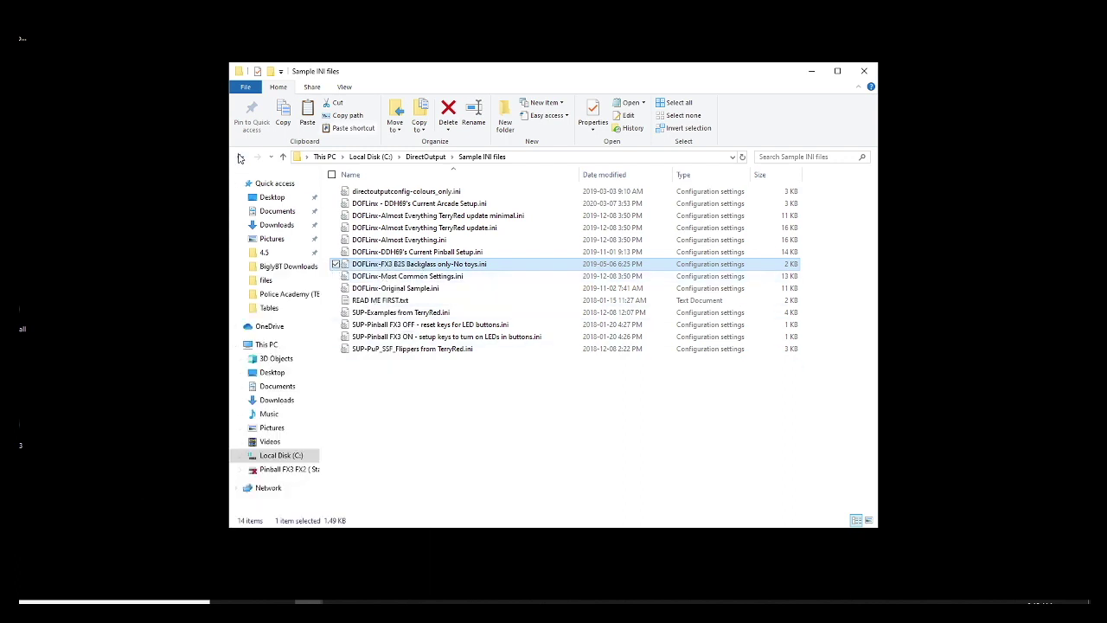
click(240, 157)
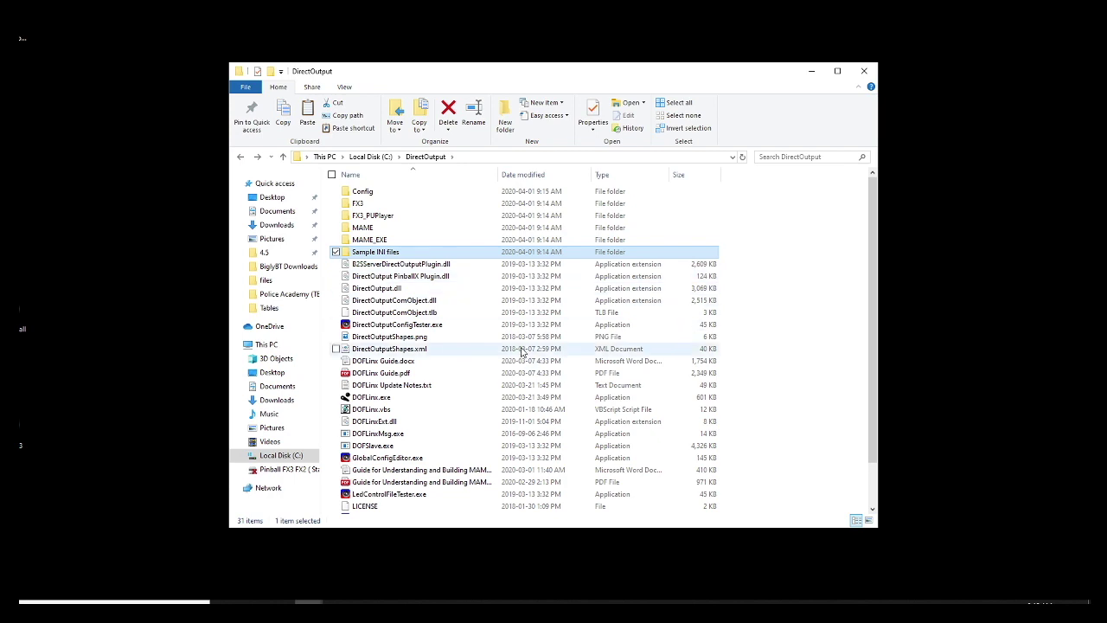
right_click(330, 369)
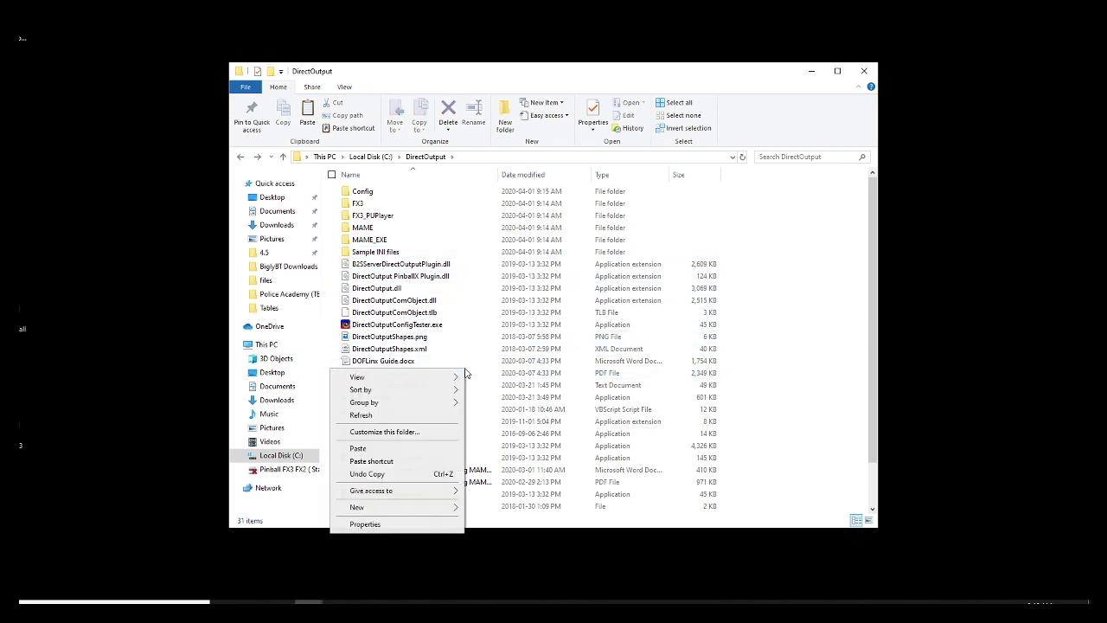
click(358, 449)
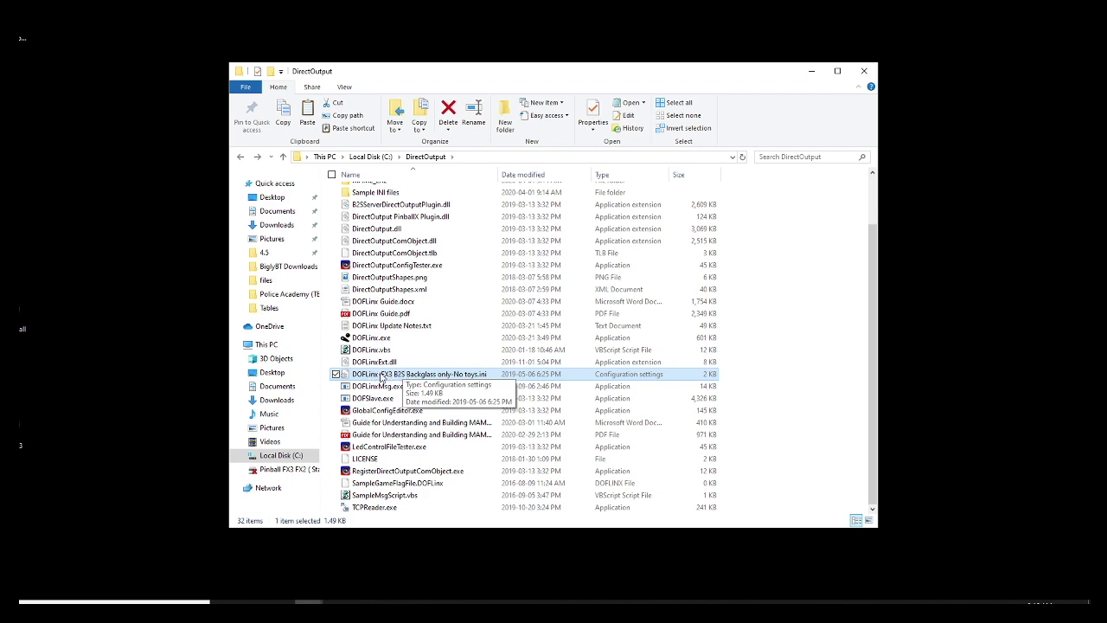
Rename the copied DOFLinx-FX3 B2S Backglass only-No toys.ini file as DOFLinx.ini.
click(380, 375)
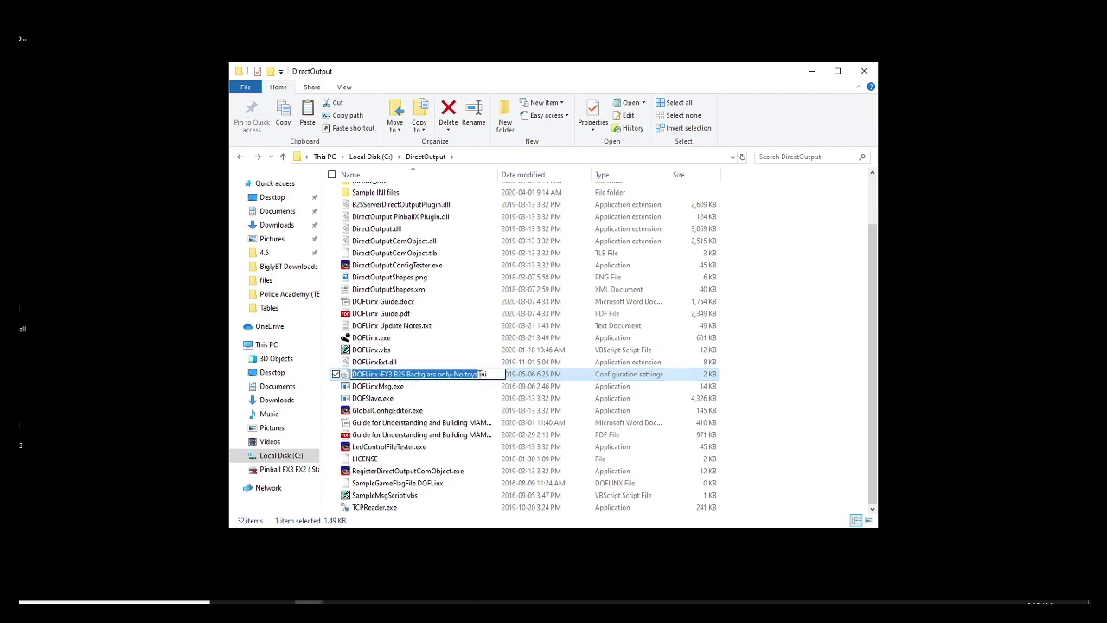
click(478, 374)
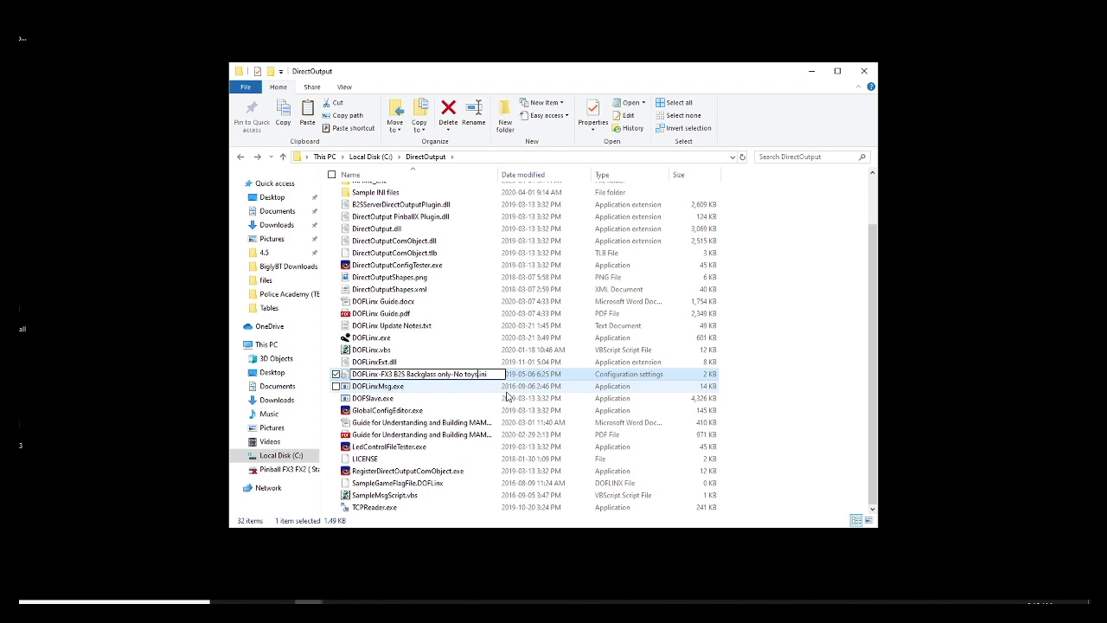
key(BackSpace)
key(BackSpace)
key(BackSpace)
key(BackSpace)
key(BackSpace)
key(BackSpace)
key(BackSpace)
key(BackSpace)
key(BackSpace)
key(BackSpace)
key(BackSpace)
key(BackSpace)
key(BackSpace)
key(BackSpace)
key(BackSpace)
key(BackSpace)
key(BackSpace)
key(BackSpace)
key(BackSpace)
key(BackSpace)
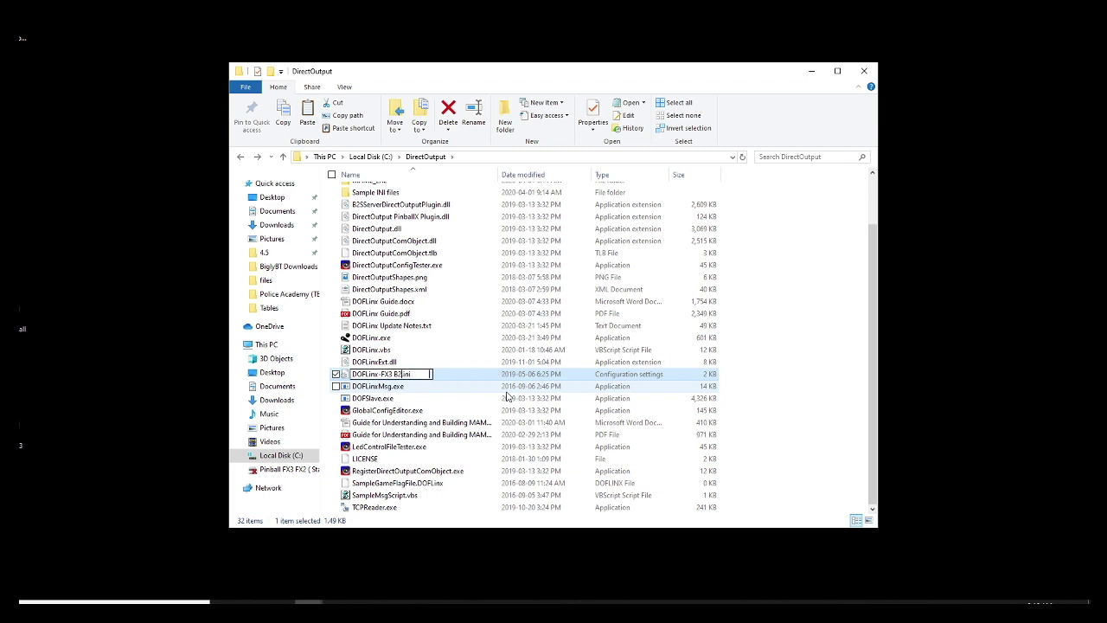
key(BackSpace)
key(BackSpace)
key(BackSpace)
key(BackSpace)
key(BackSpace)
key(BackSpace)
key(BackSpace)
key(Return)
click(430, 375)
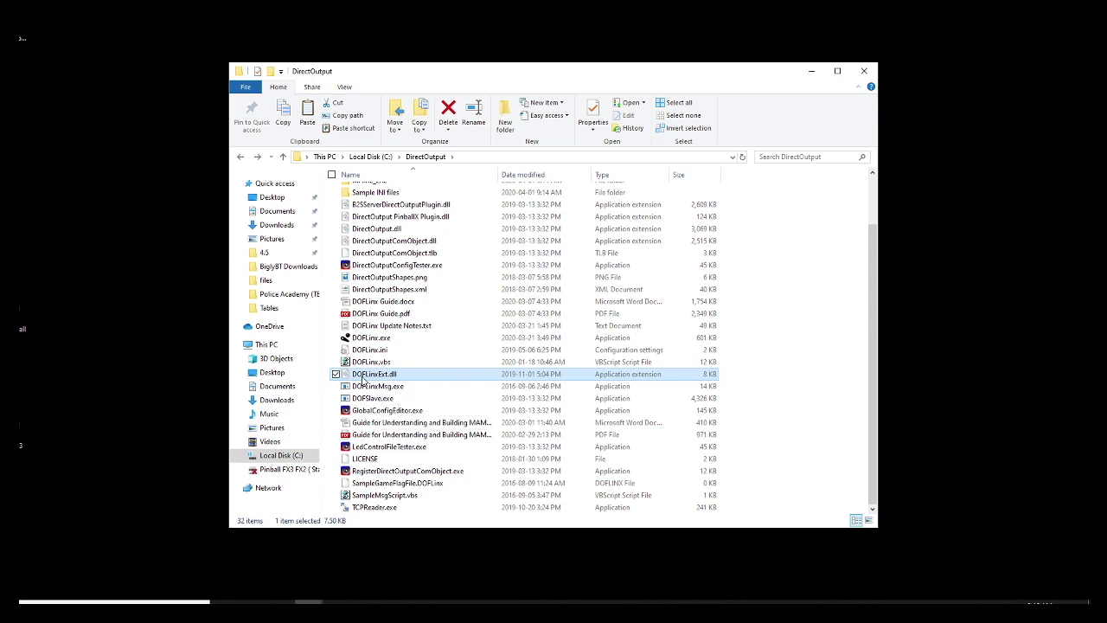
Copy the file name directoutputconfig-colours_only, without its extension, from the INI file in the Config folder.
scroll(363, 381, up, 2)
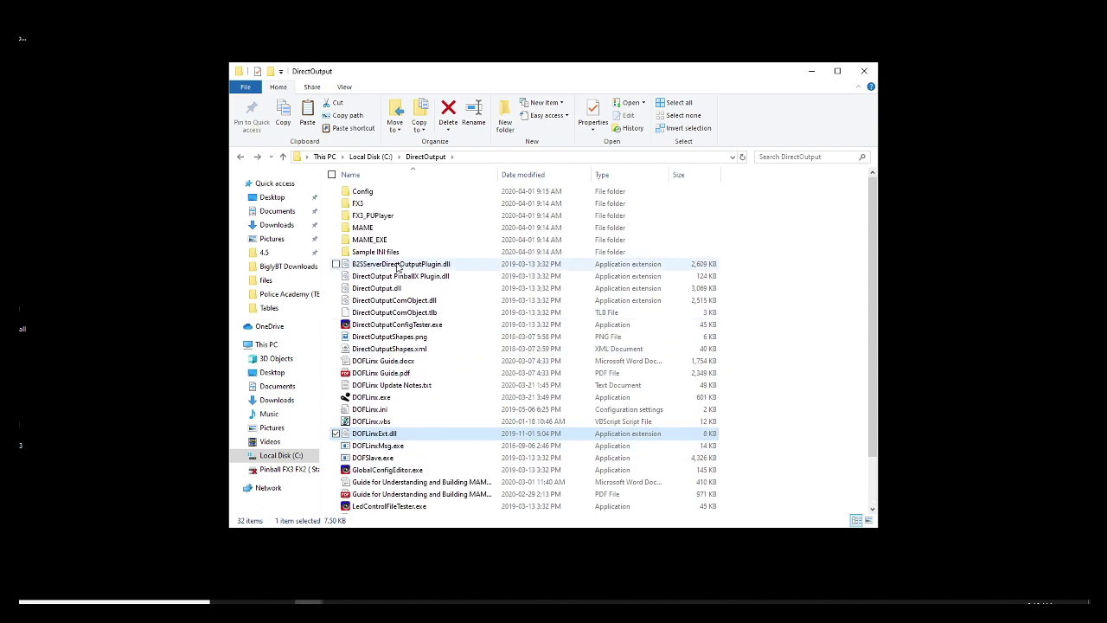
double_click(359, 194)
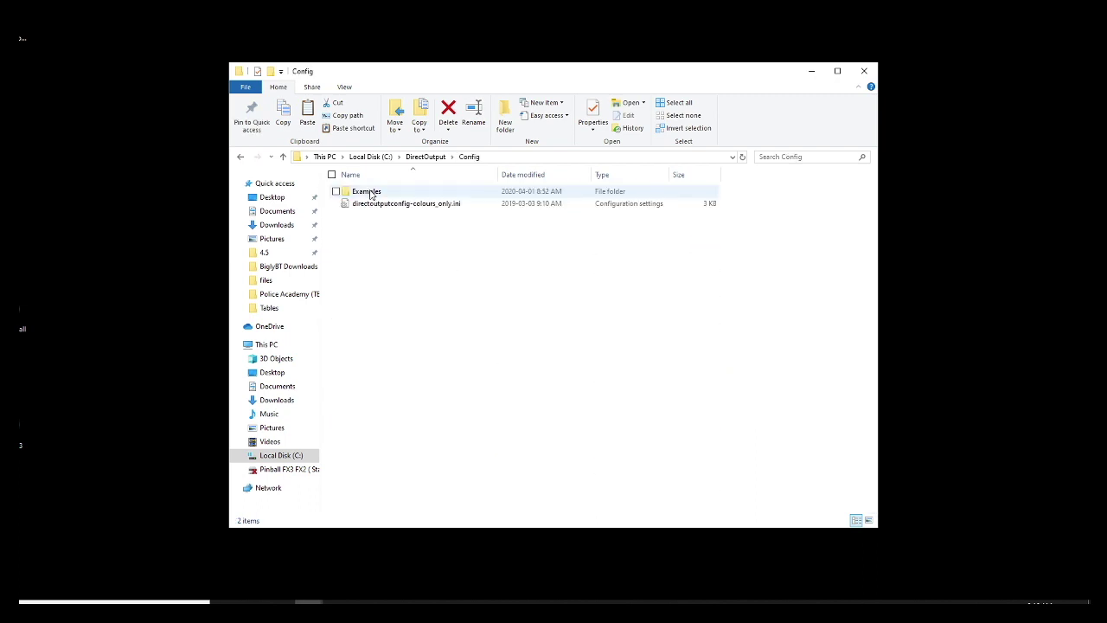
click(392, 205)
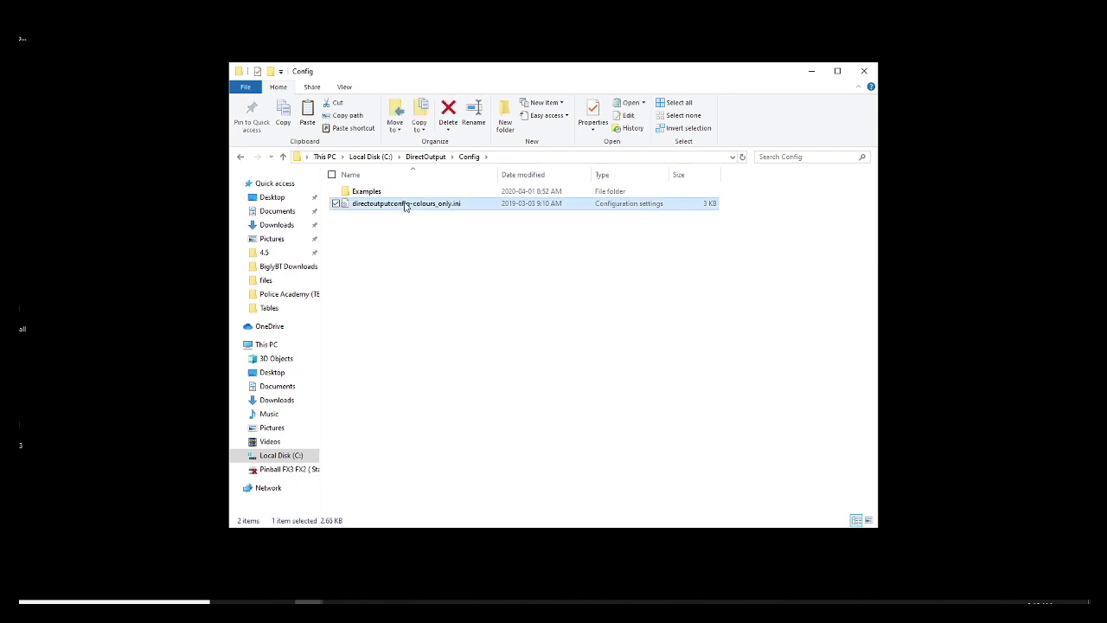
click(400, 205)
right_click(381, 198)
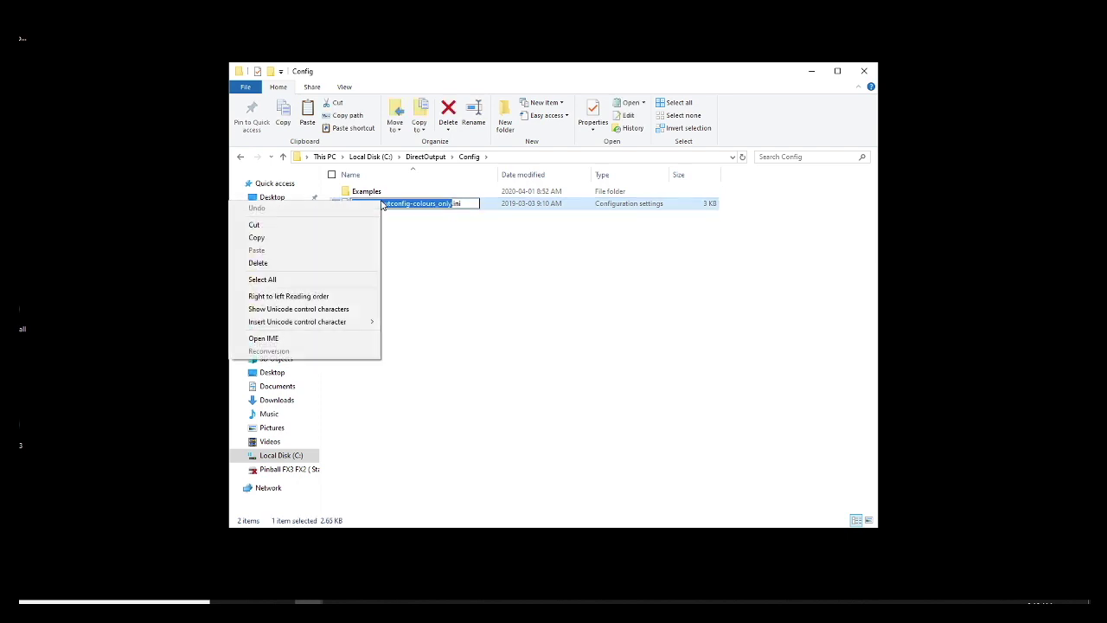
click(308, 238)
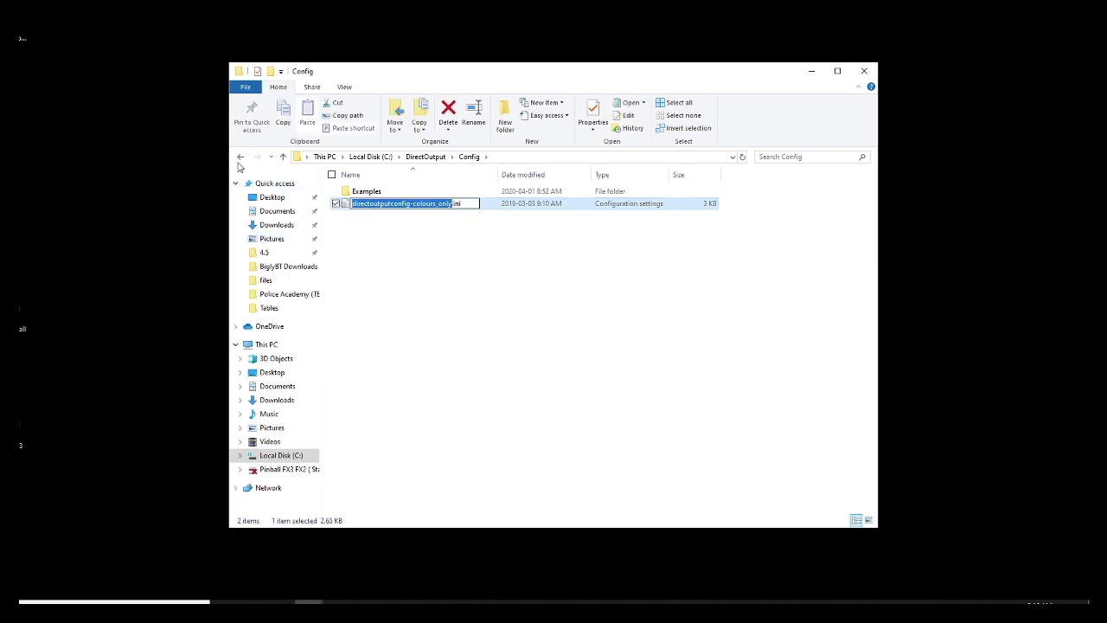
Return to the DirectOutput folder and open DOFLinx.ini for editing in Notepad++.
click(240, 158)
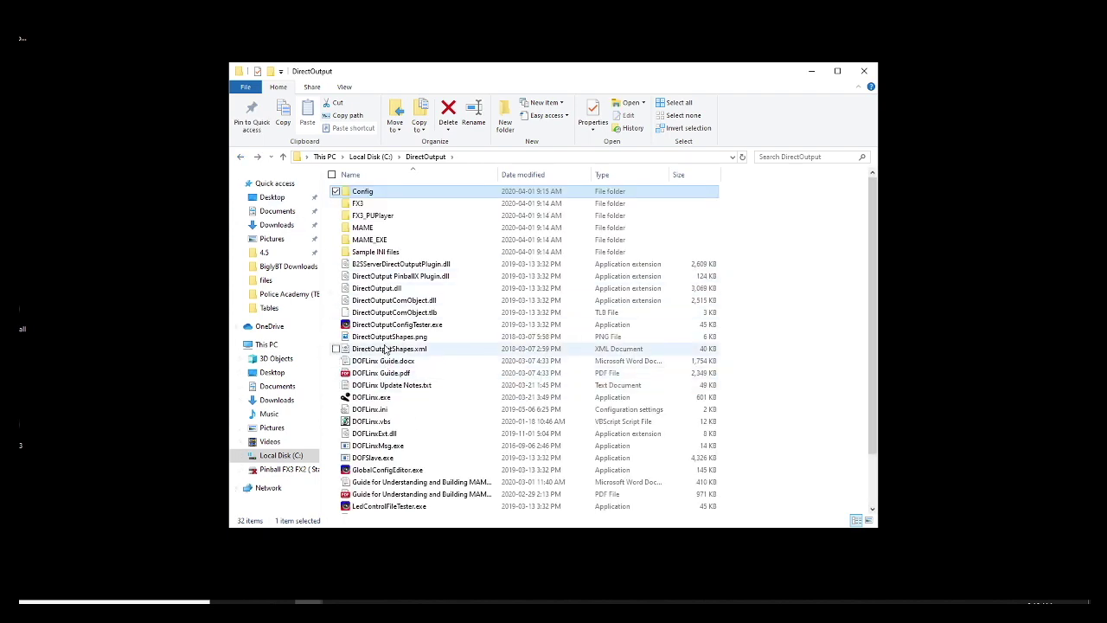
click(371, 411)
right_click(370, 412)
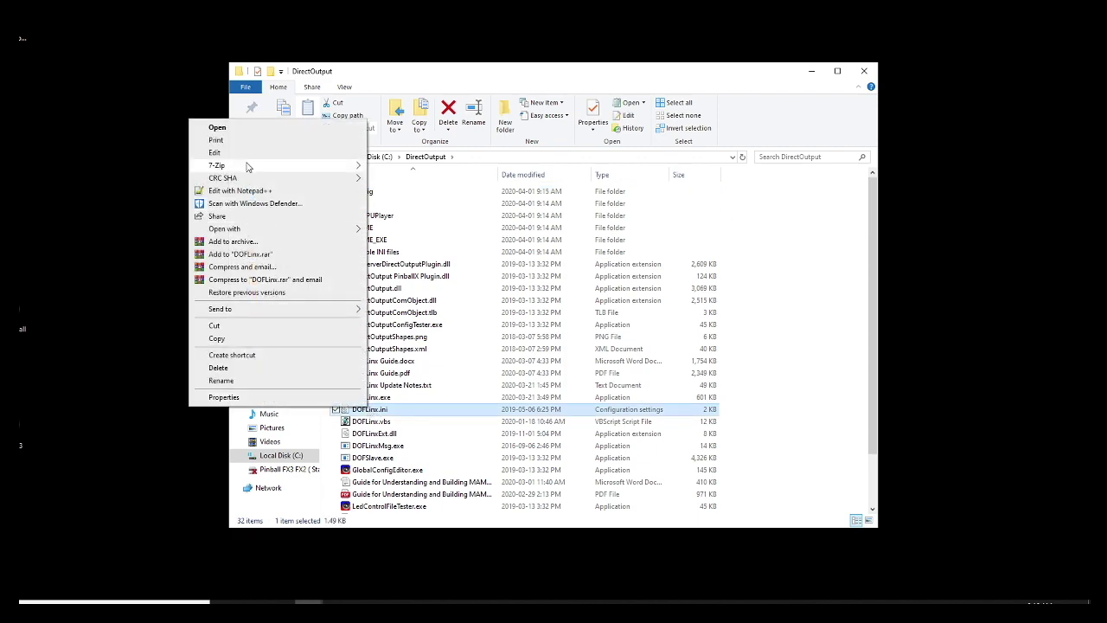
click(238, 191)
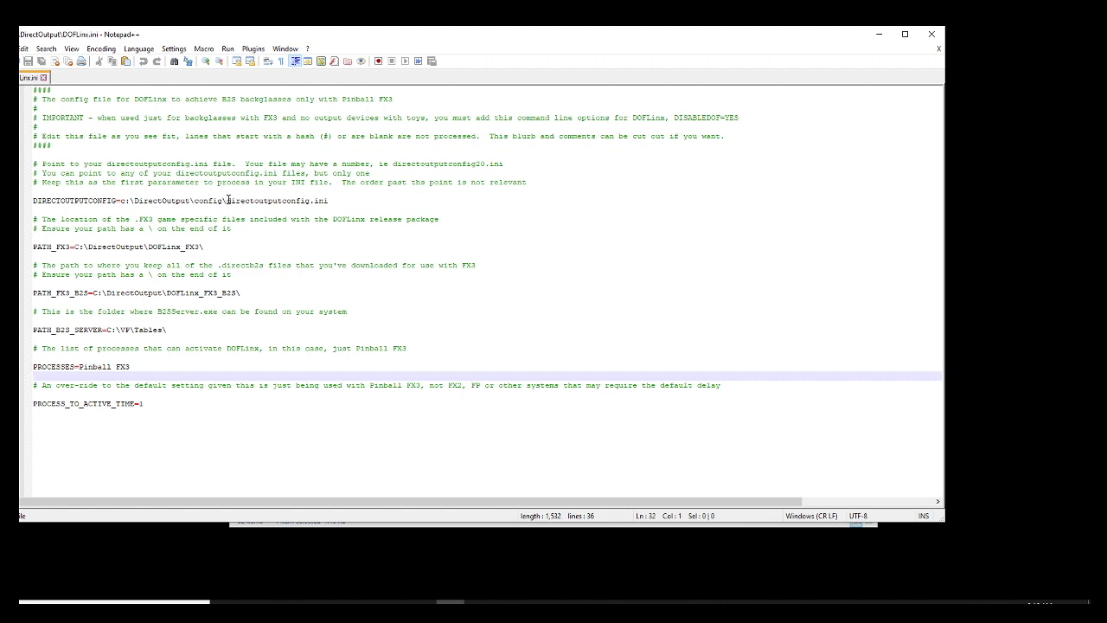
Change the file name in the DIRECTOUTPUTCONFIG path to directoutputconfig-colours_only.ini.
drag(228, 200, 334, 197)
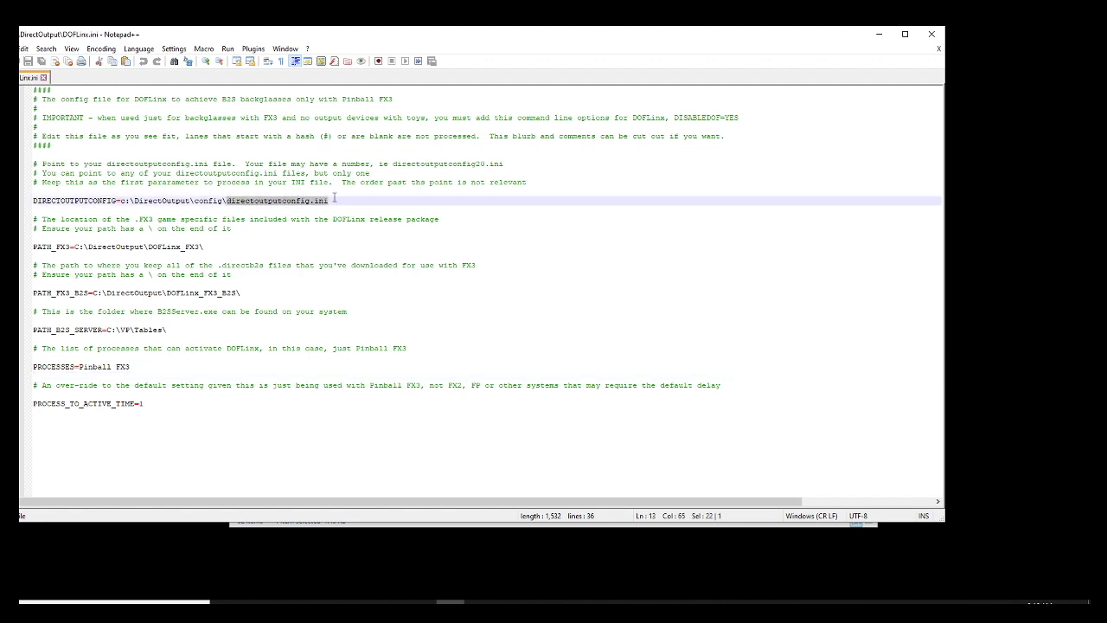
right_click(272, 202)
click(298, 232)
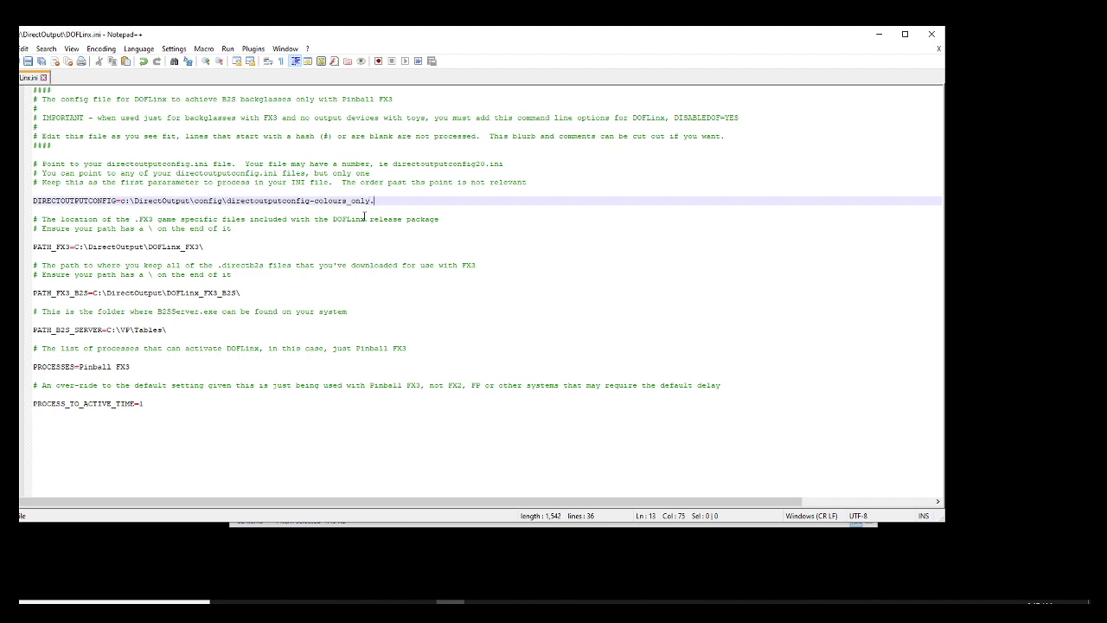
text(.ini)
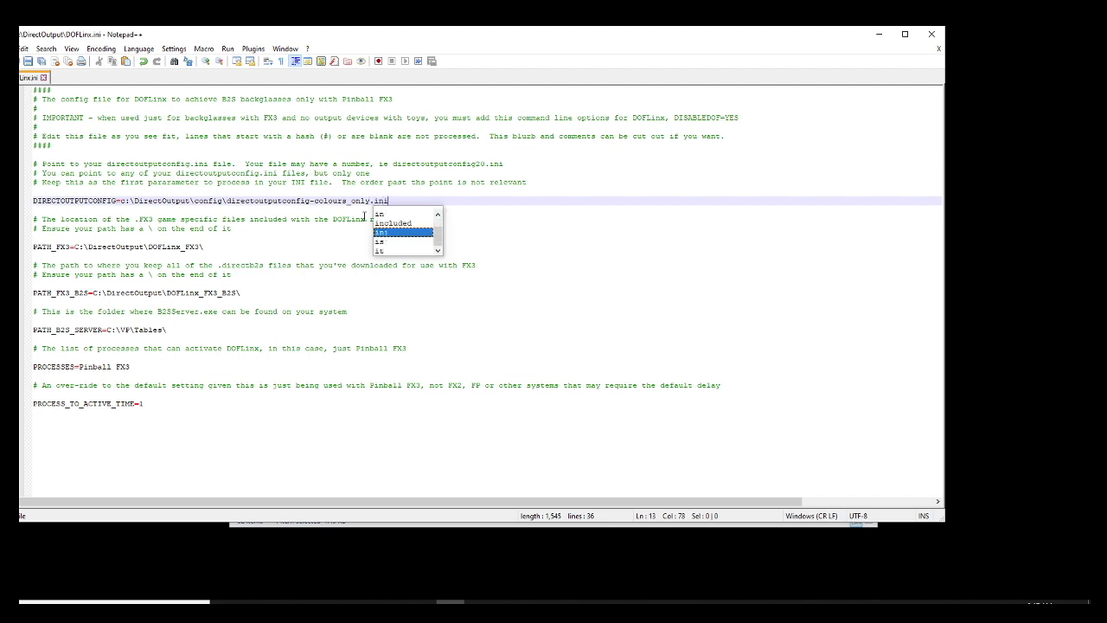
click(515, 212)
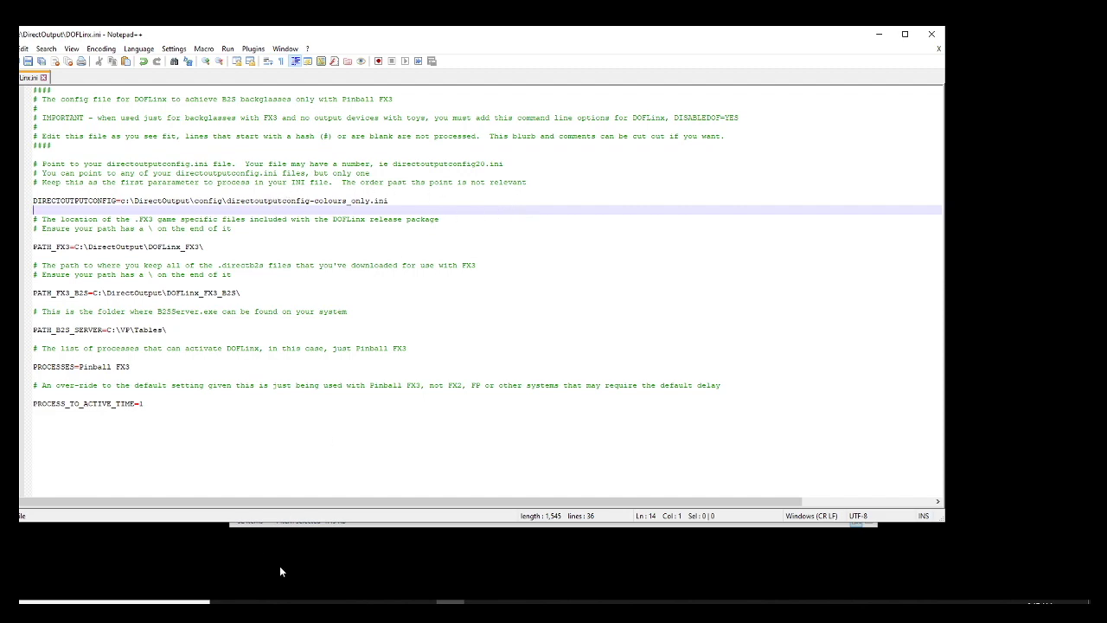
Place the DirectOutput folder window beside the INI text and check the Config folder's contents against the DIRECTOUTPUTCONFIG path.
mouse_move(308, 599)
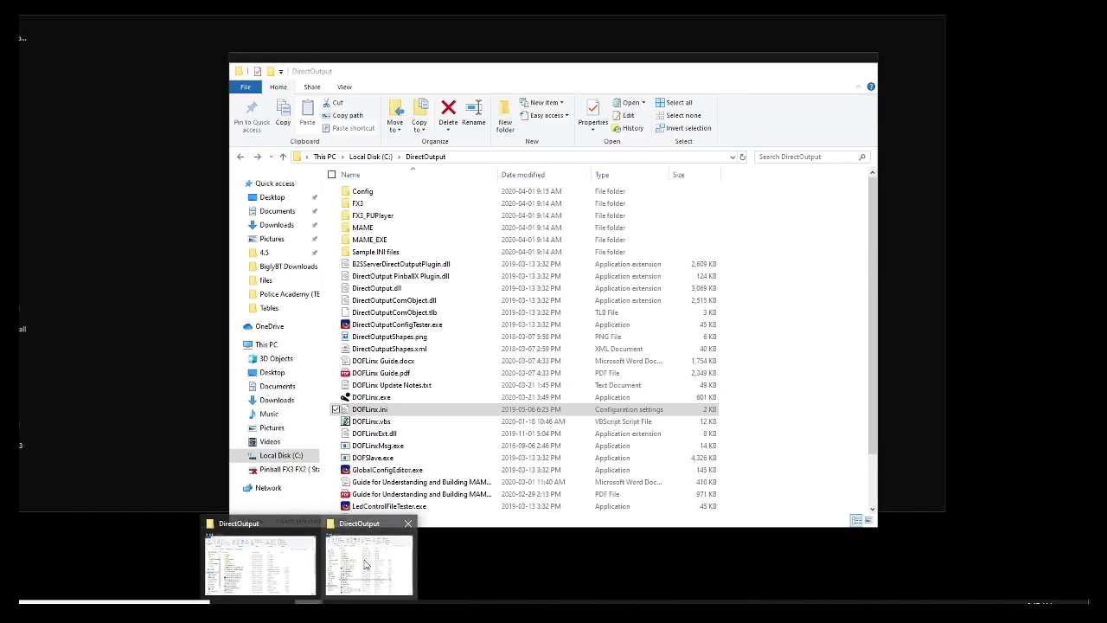
click(365, 564)
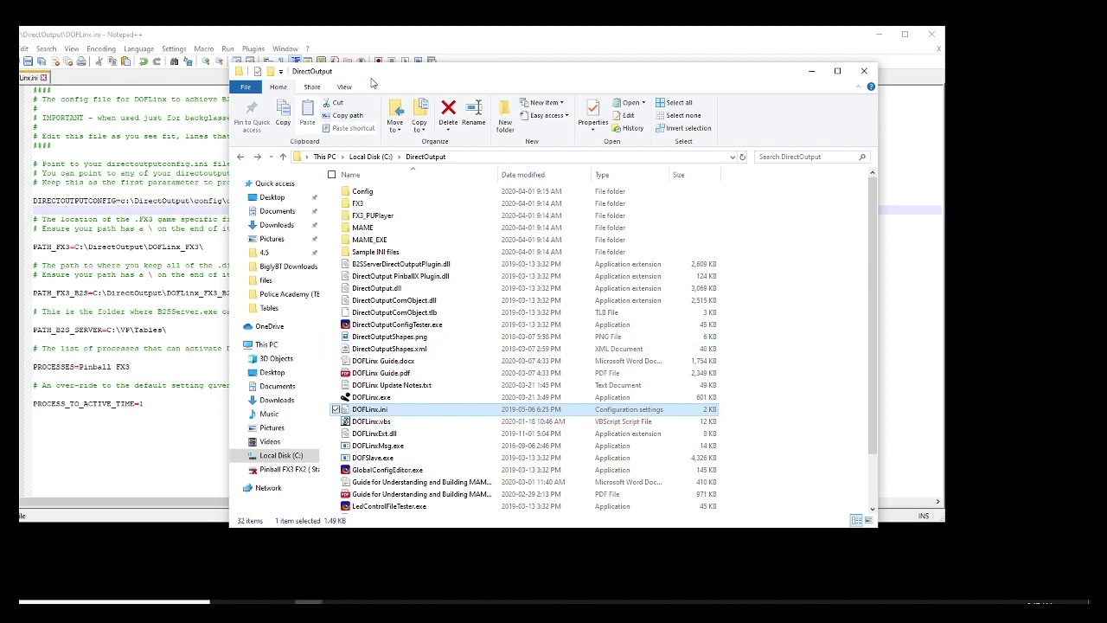
drag(372, 83, 663, 70)
click(660, 182)
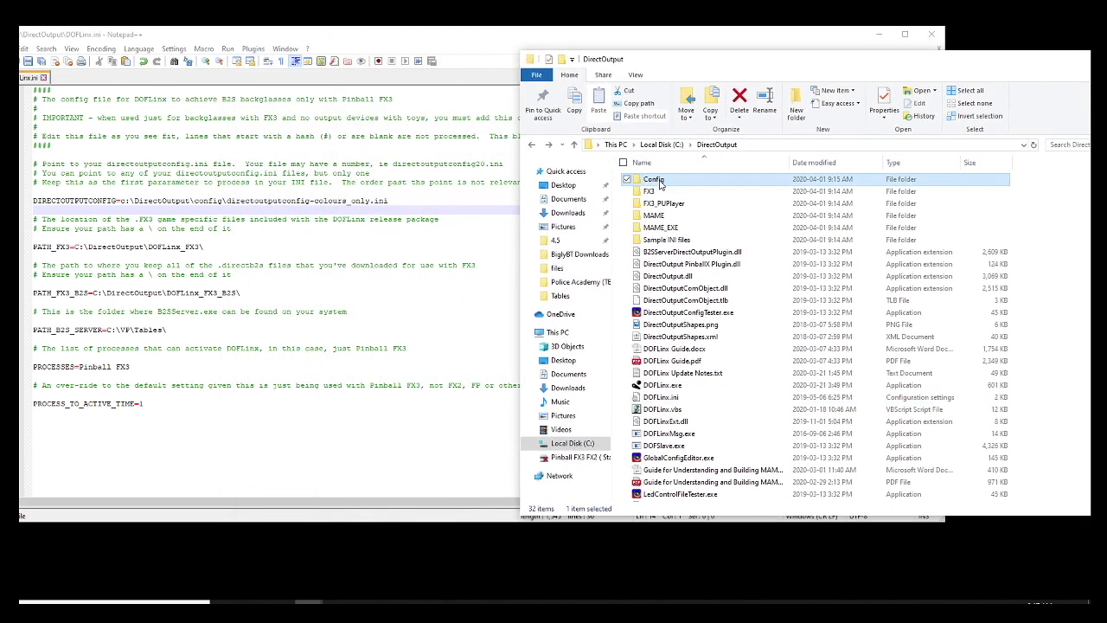
double_click(660, 182)
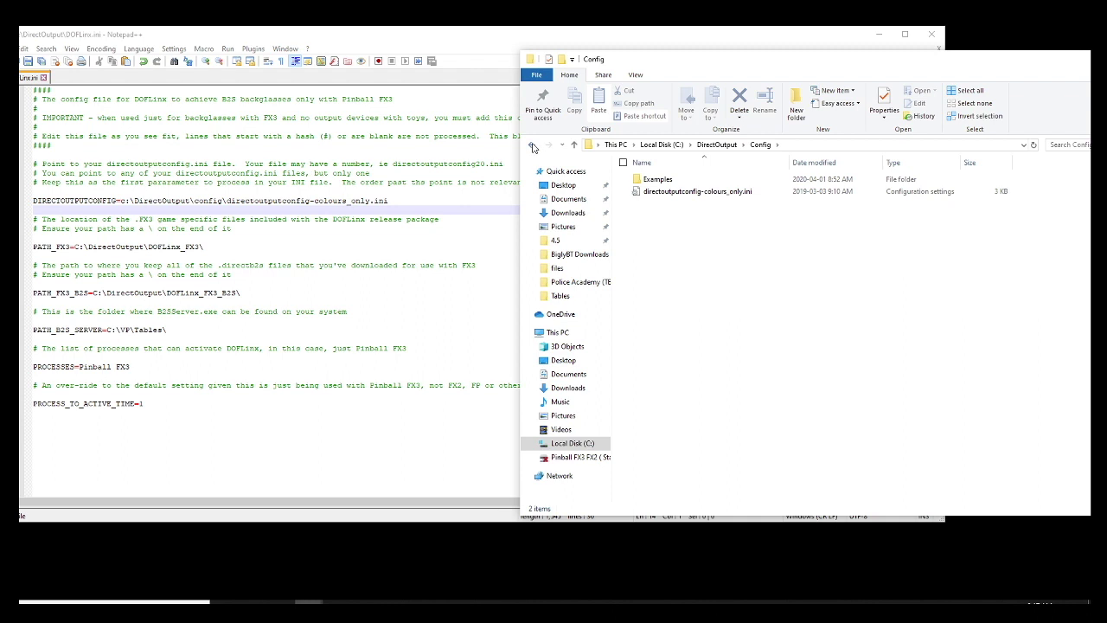
click(533, 145)
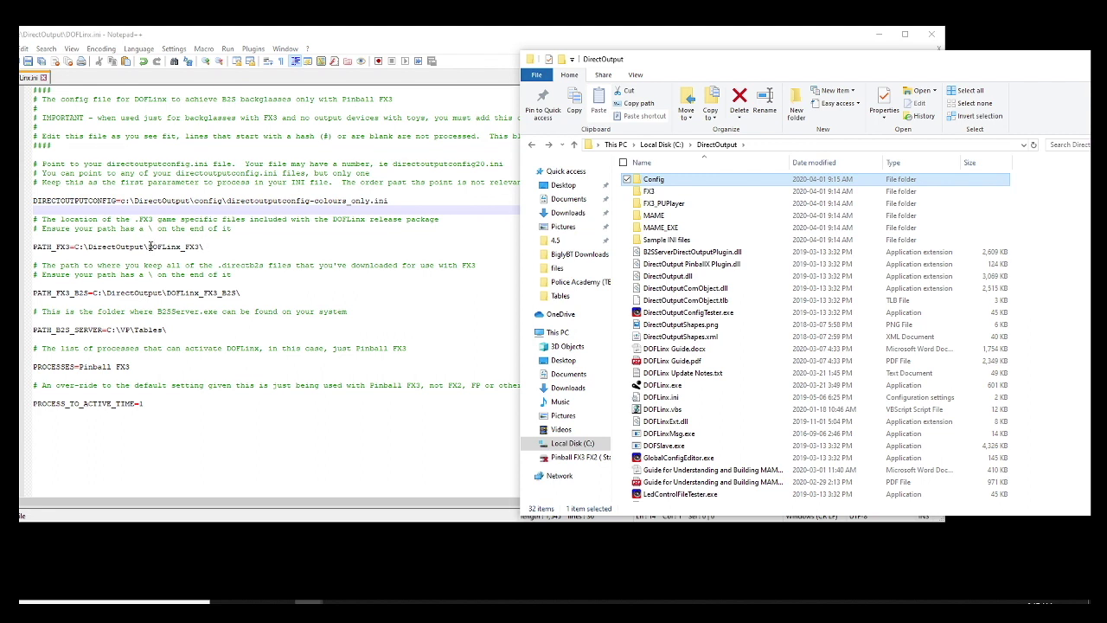
Copy the folder name from the PATH_FX3 line and use it to rename the FX3 folder in DirectOutput as DOFLinx_FX3.
drag(150, 247, 206, 247)
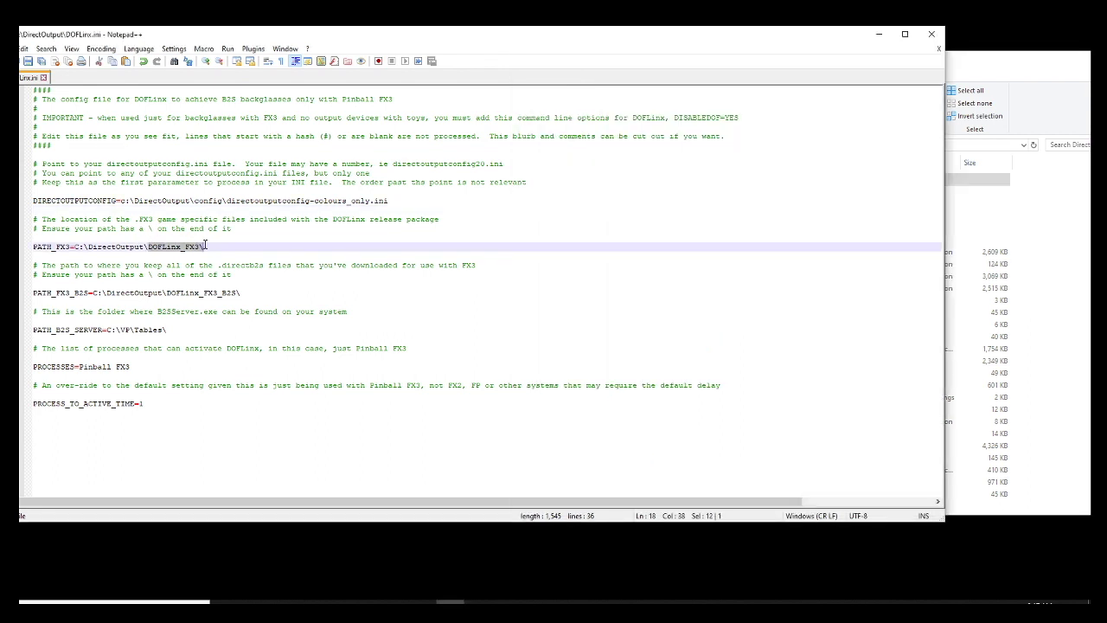
right_click(178, 248)
click(207, 264)
click(969, 179)
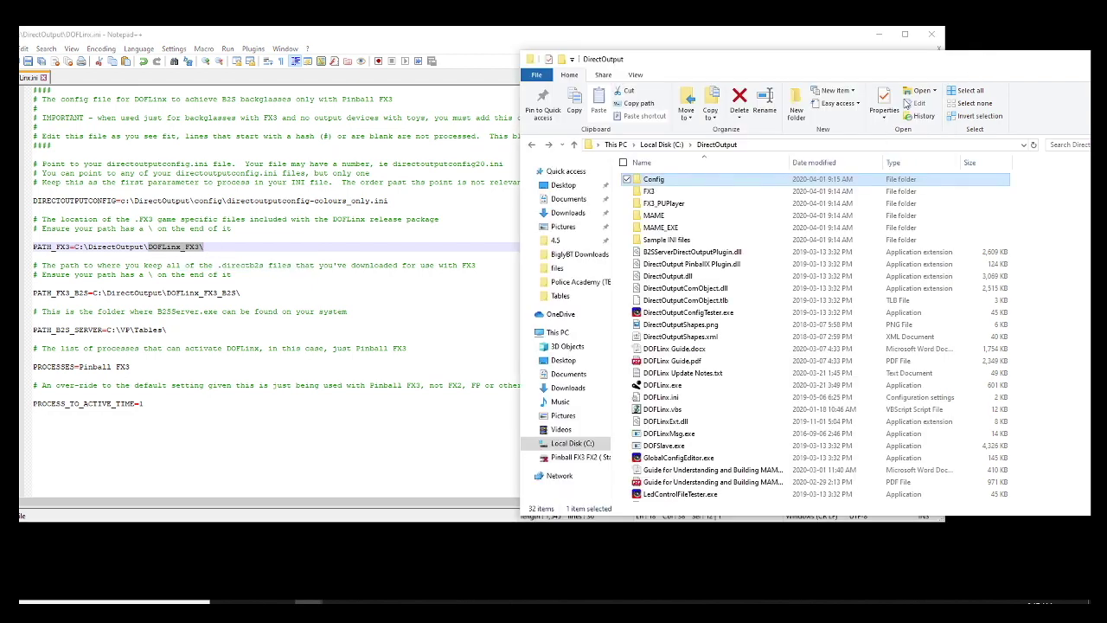
click(657, 192)
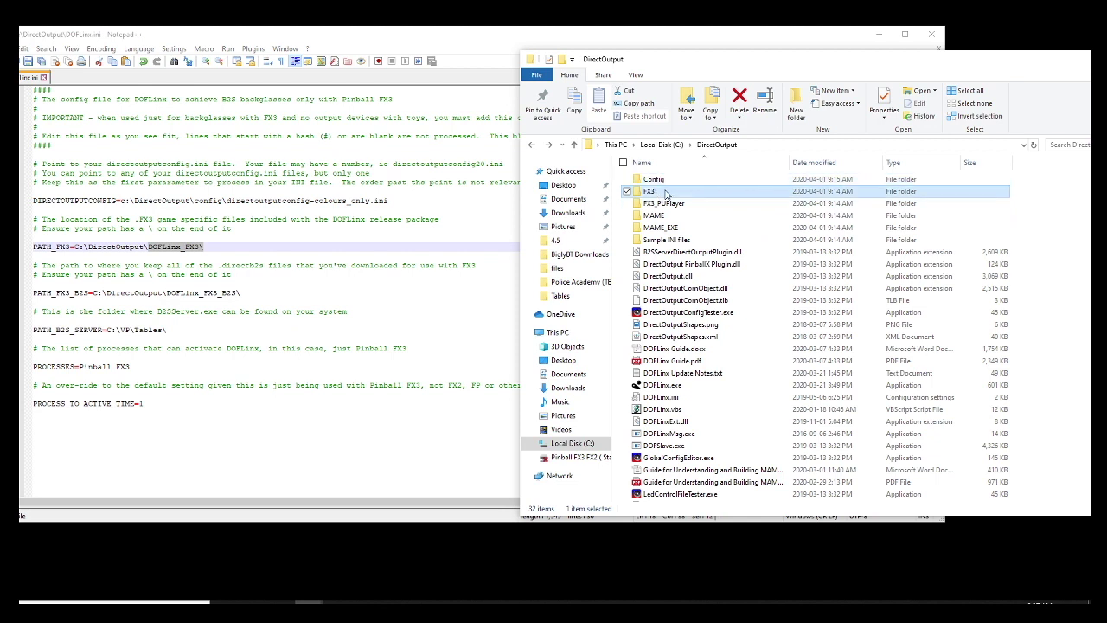
click(658, 191)
right_click(655, 192)
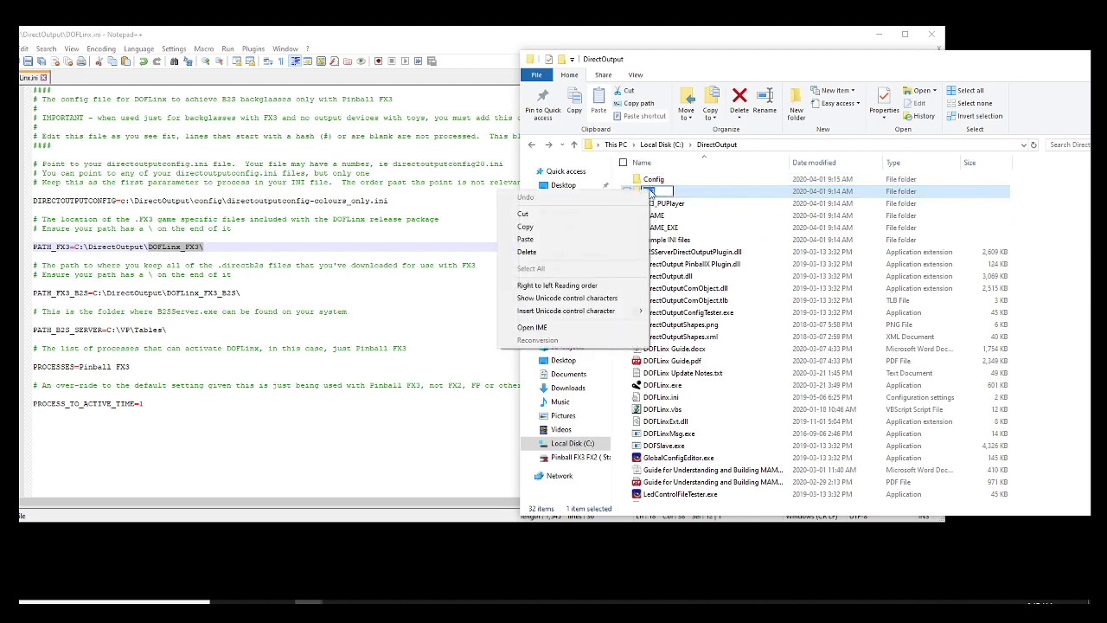
click(576, 240)
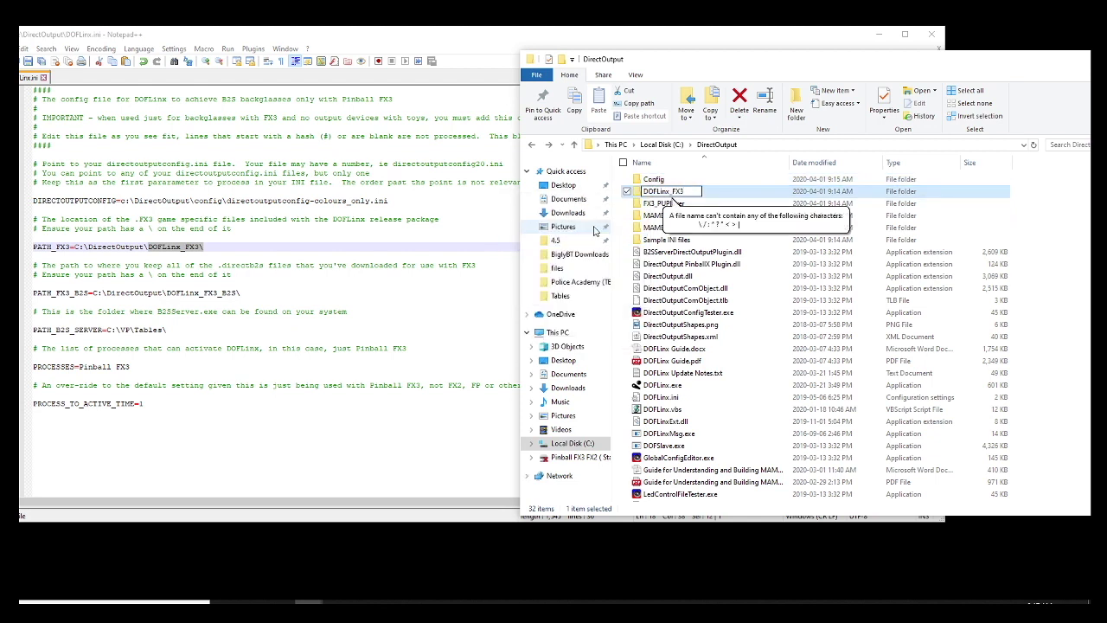
click(716, 255)
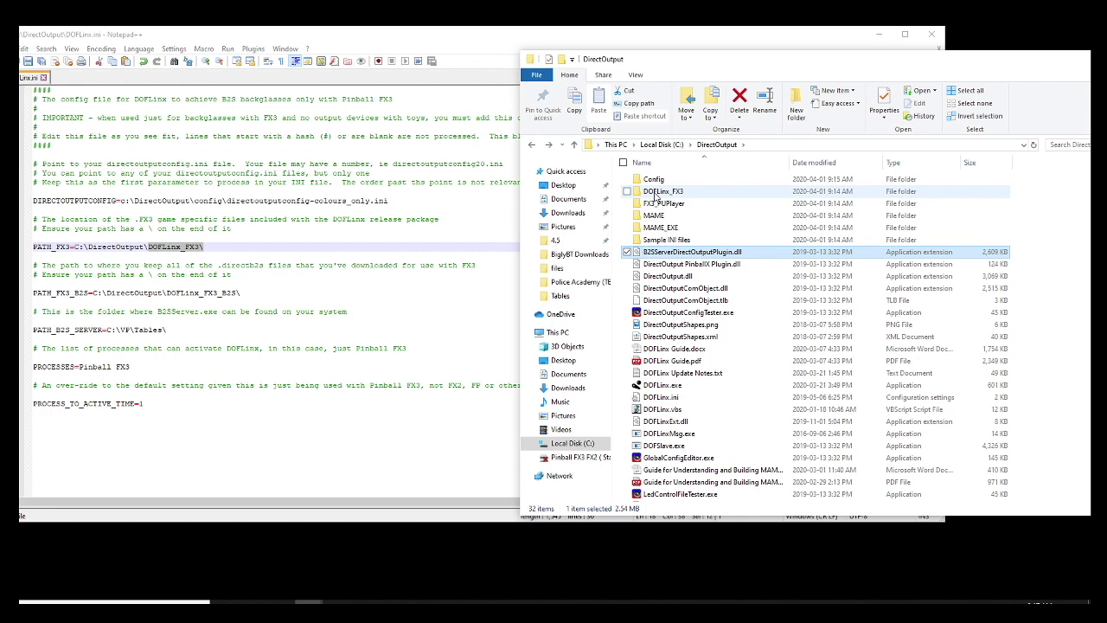
Look through the game files inside the DOFLinx_FX3 folder and return to DirectOutput.
double_click(654, 194)
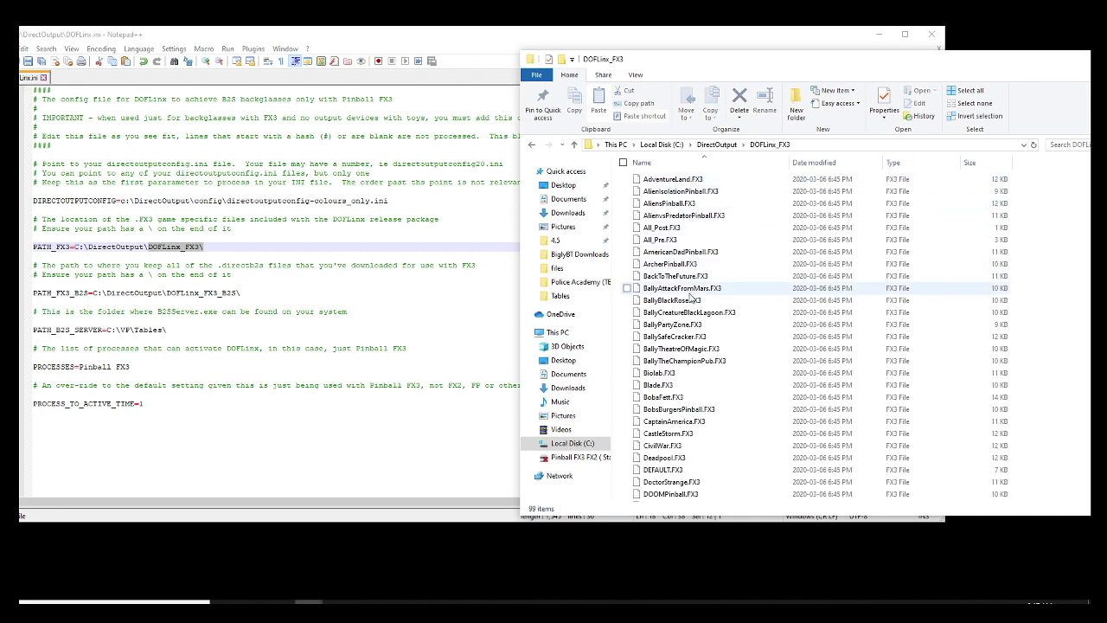
scroll(692, 299, down, 20)
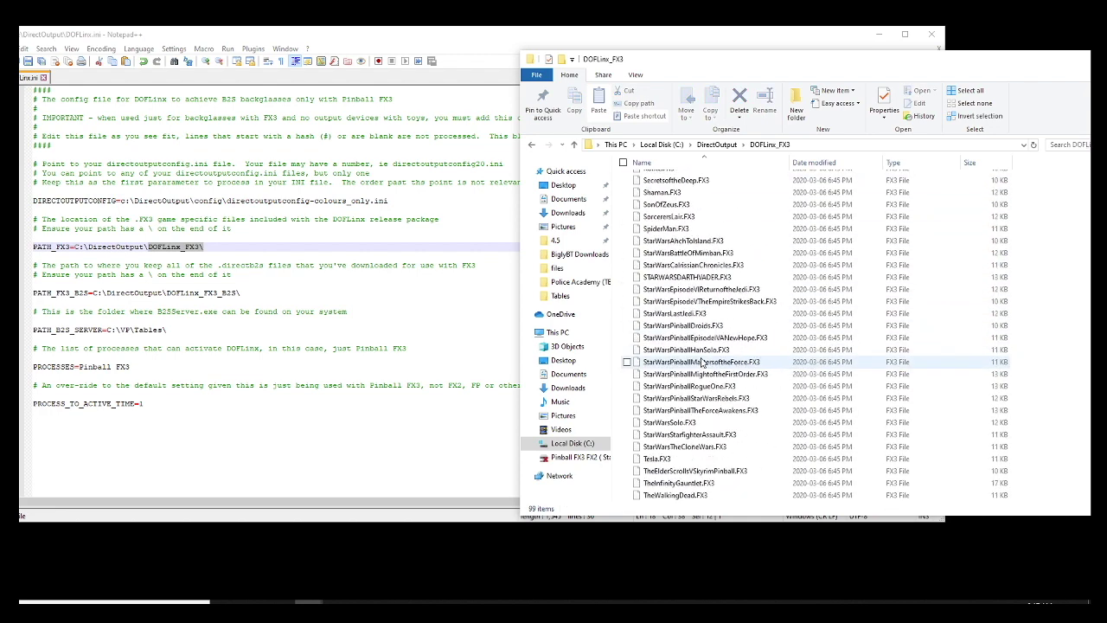
scroll(703, 363, up, 20)
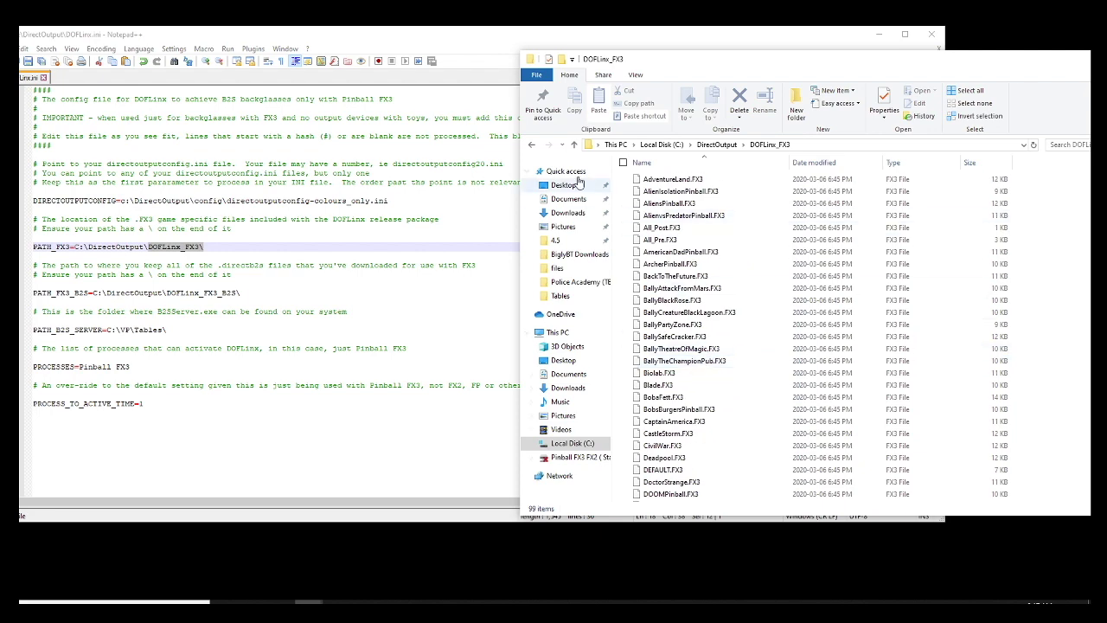
click(531, 144)
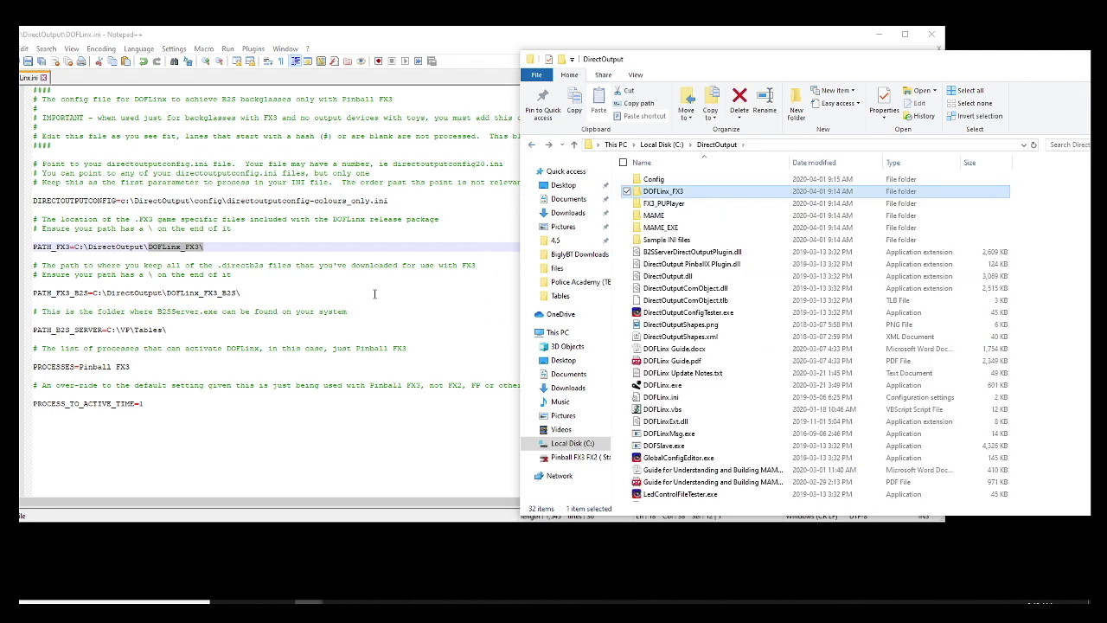
Copy the folder name DOFLinx_FX3_B2S from the PATH_FX3_B2S line and return to the DirectOutput folder window.
click(274, 294)
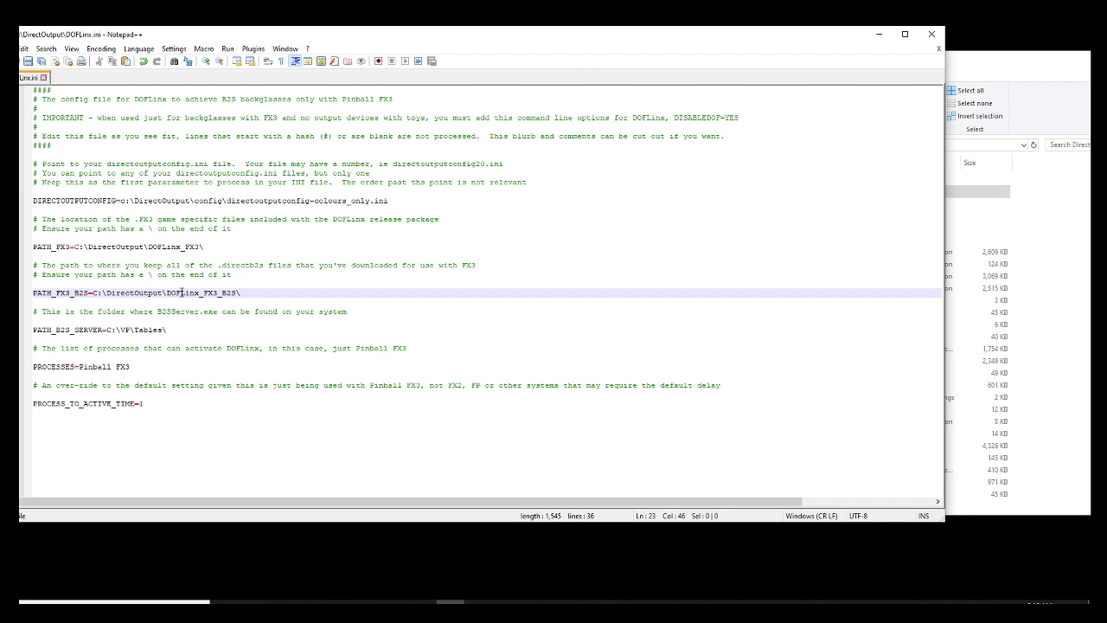
drag(167, 293, 235, 292)
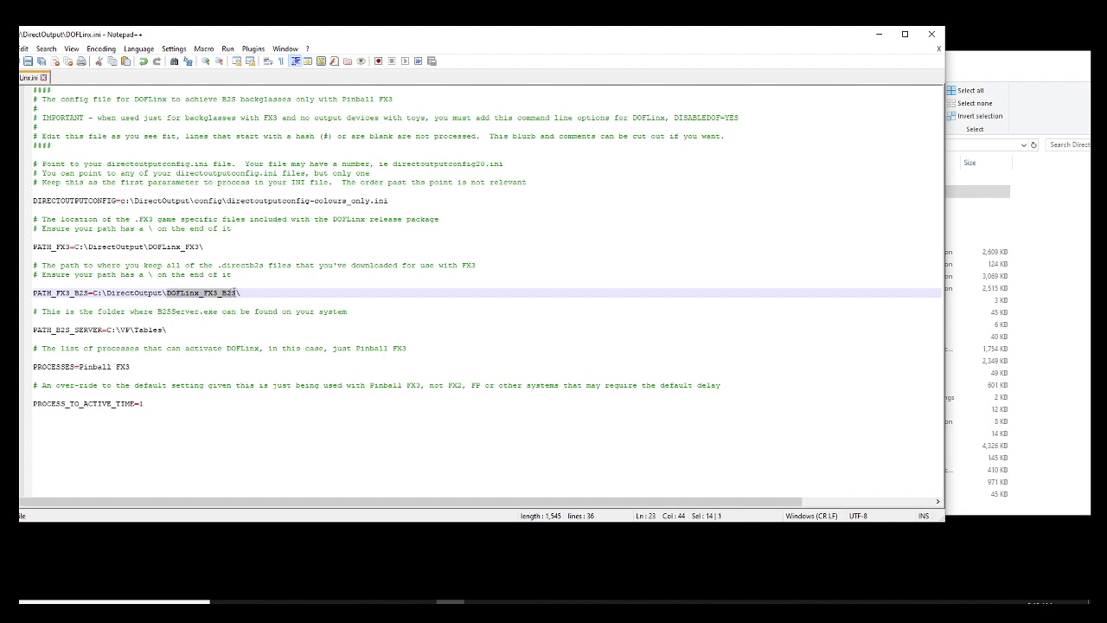
right_click(224, 294)
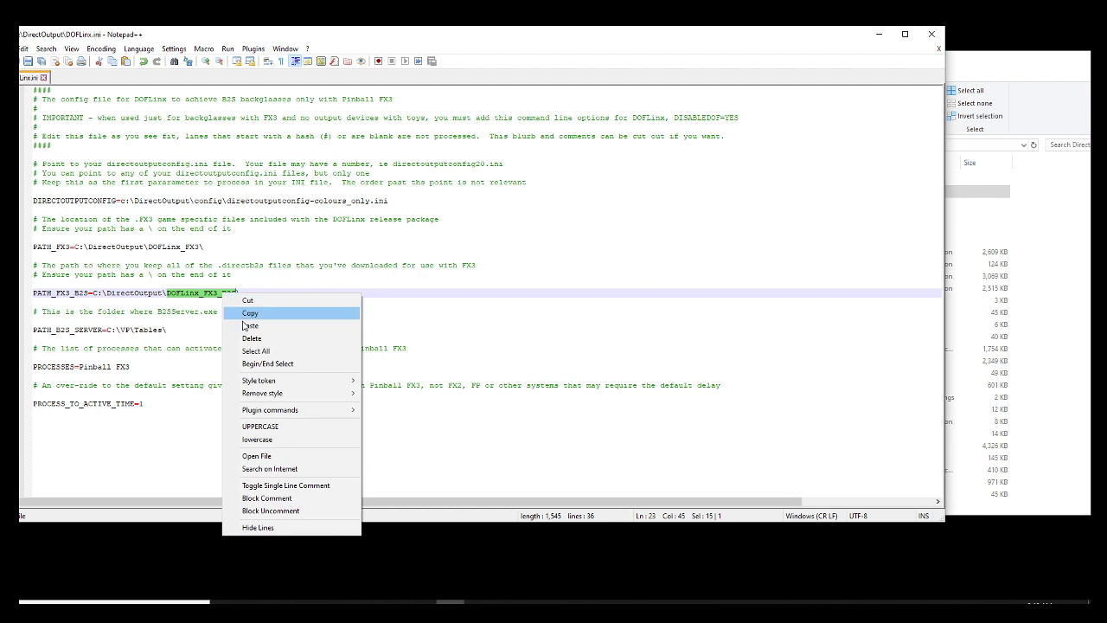
click(249, 326)
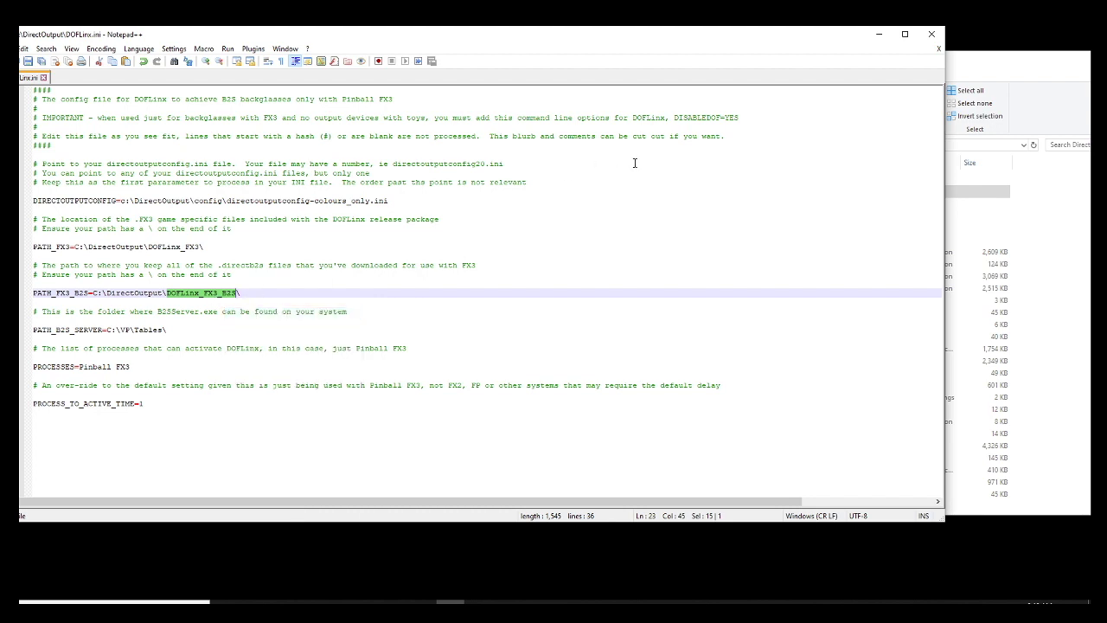
click(974, 50)
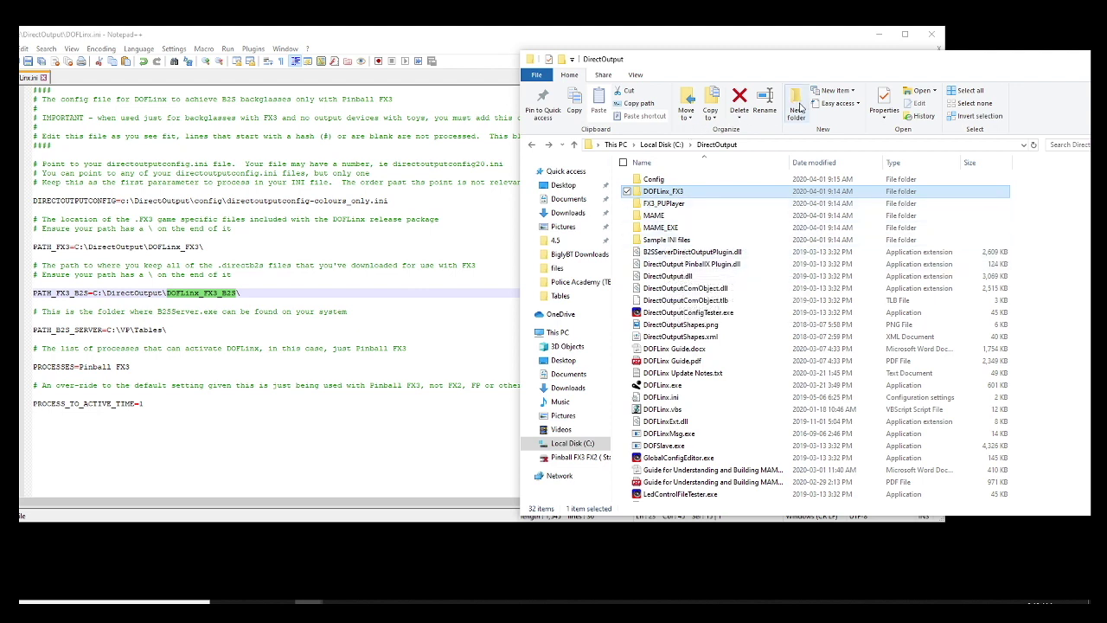
Create a folder named DOFLinx_FX3_B2S in DirectOutput and open it.
click(796, 107)
right_click(660, 176)
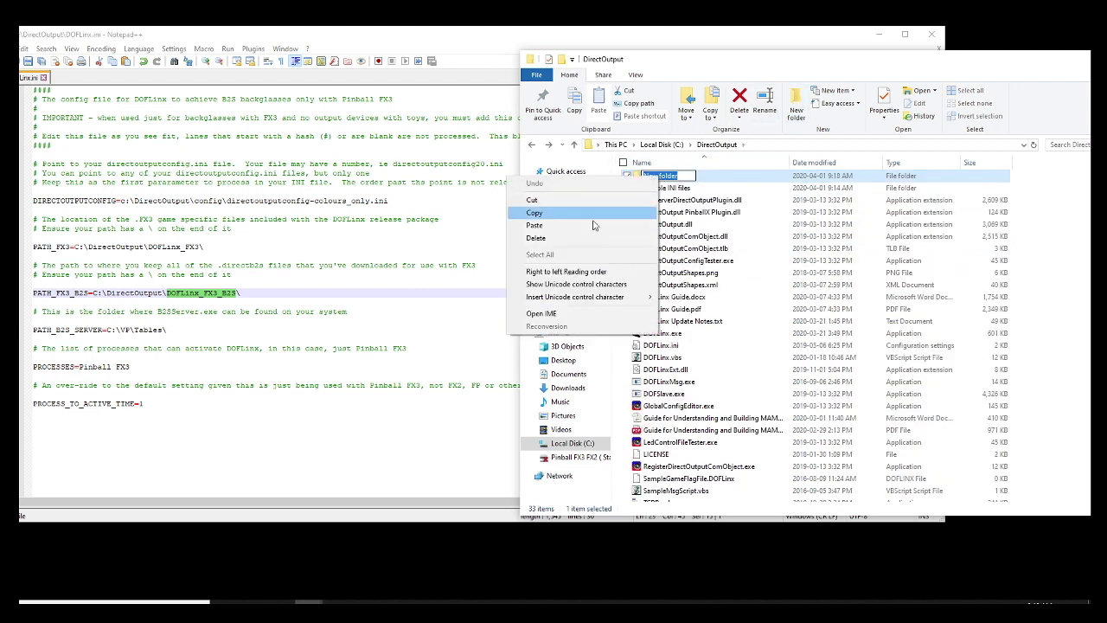
click(572, 227)
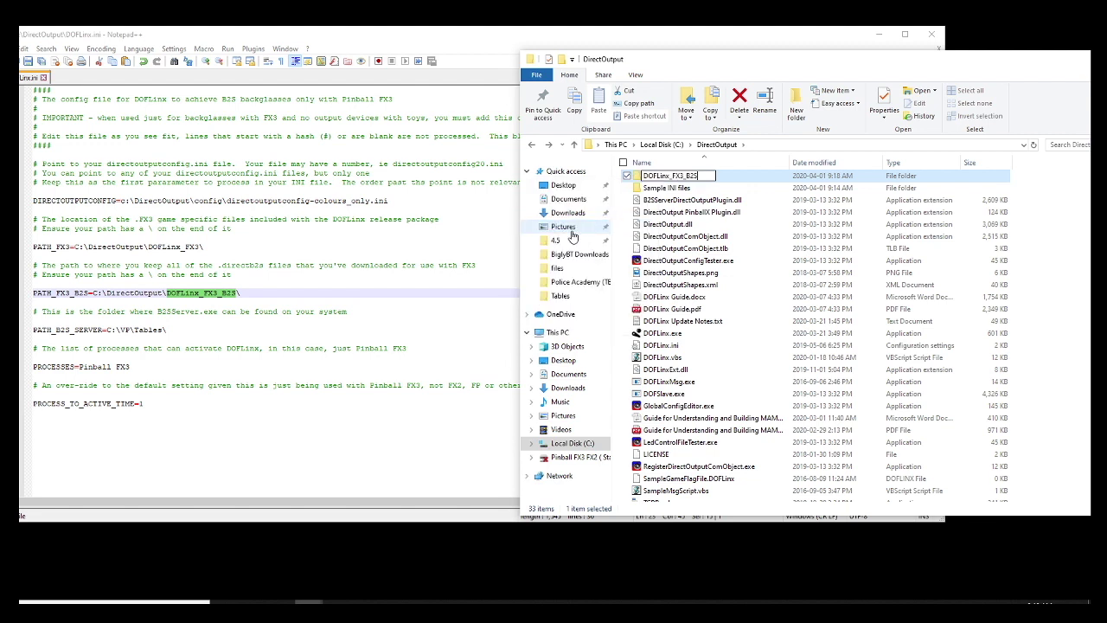
click(764, 211)
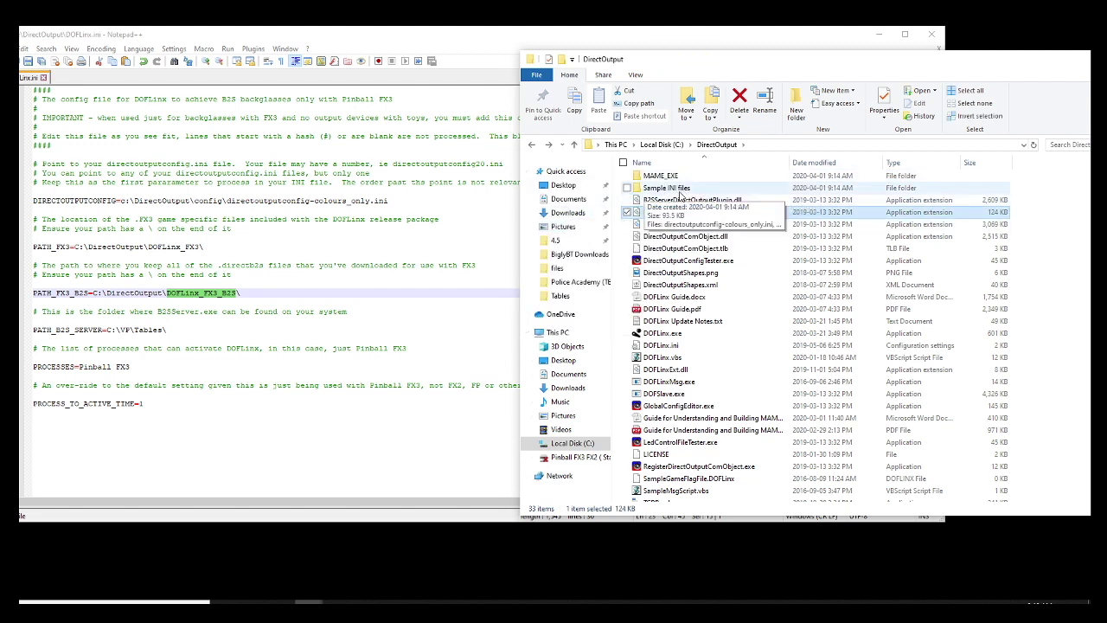
scroll(680, 196, up, 2)
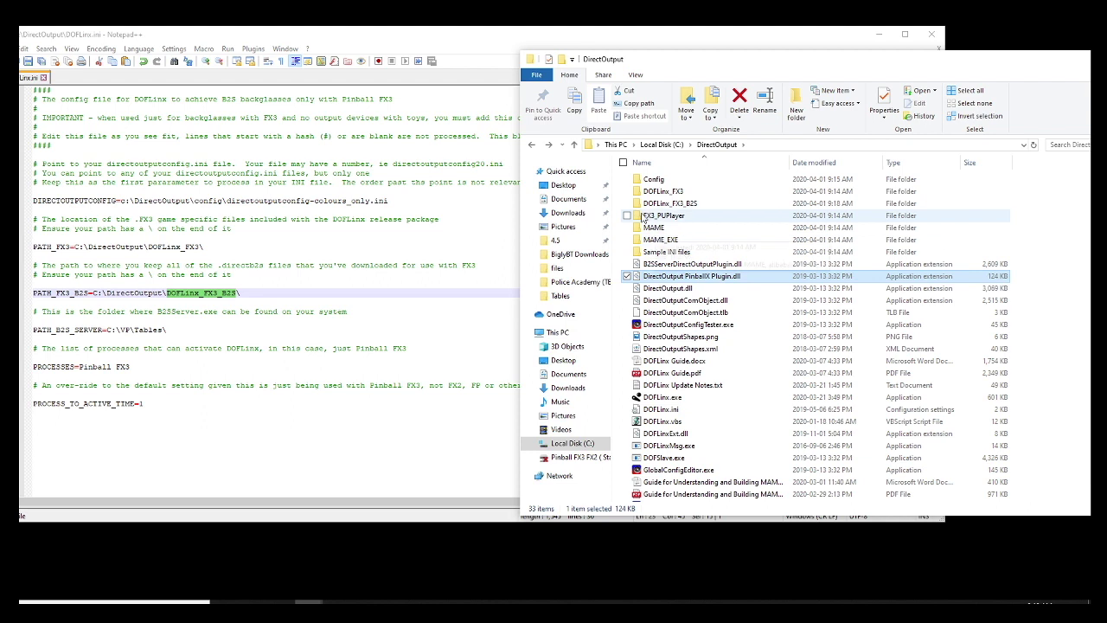
double_click(673, 205)
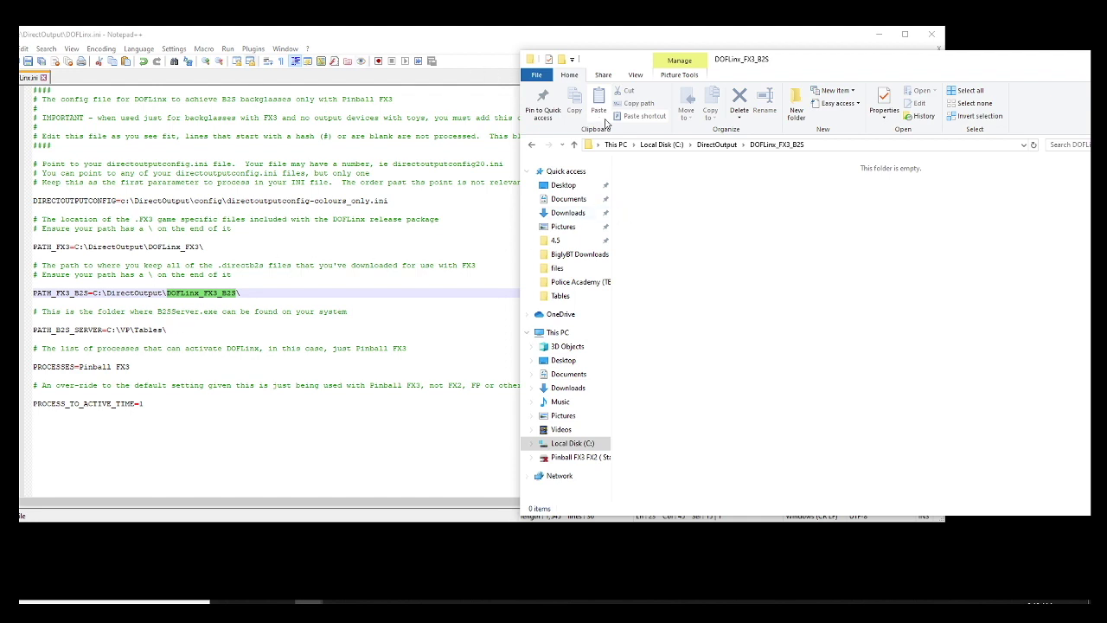
Find the B2S server files in the Tables folder of C:\Visual Pinball and copy that folder's path.
double_click(67, 330)
click(963, 206)
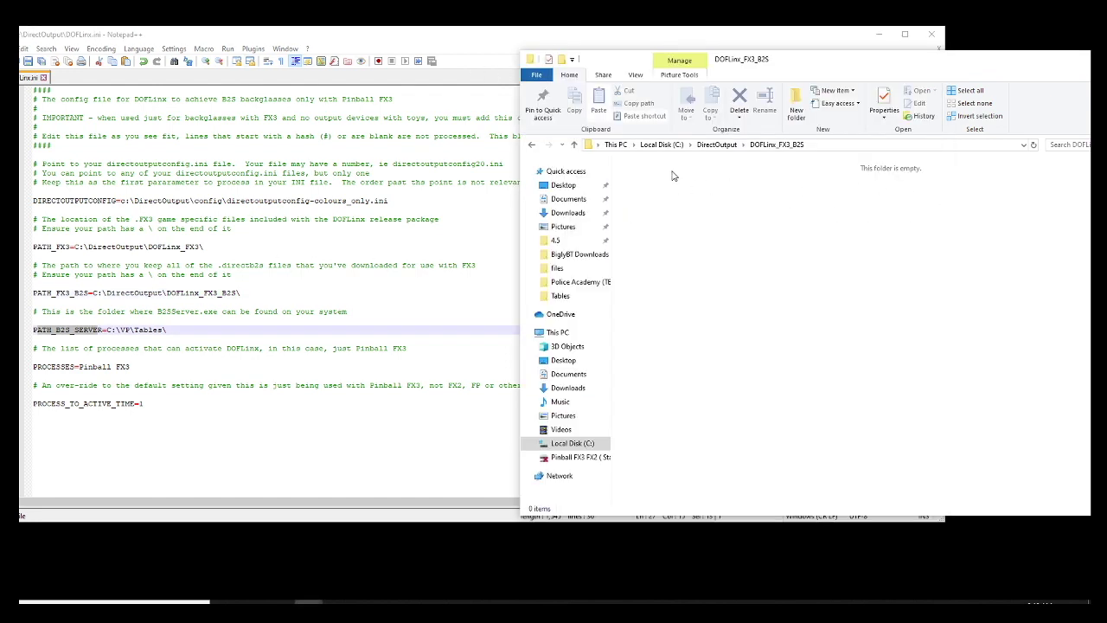
click(661, 146)
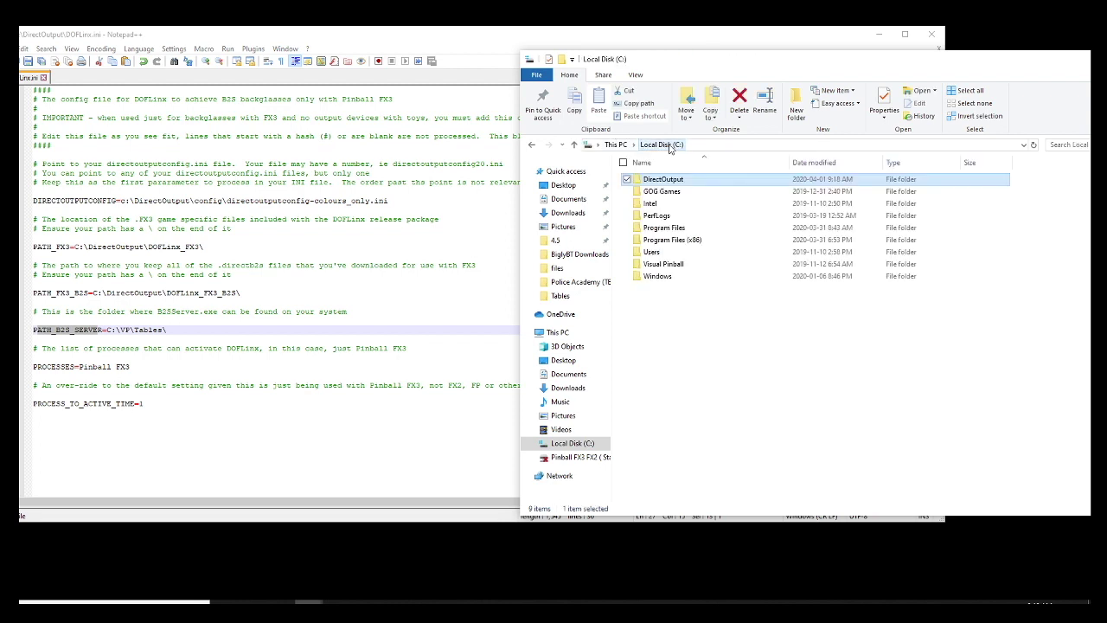
double_click(666, 264)
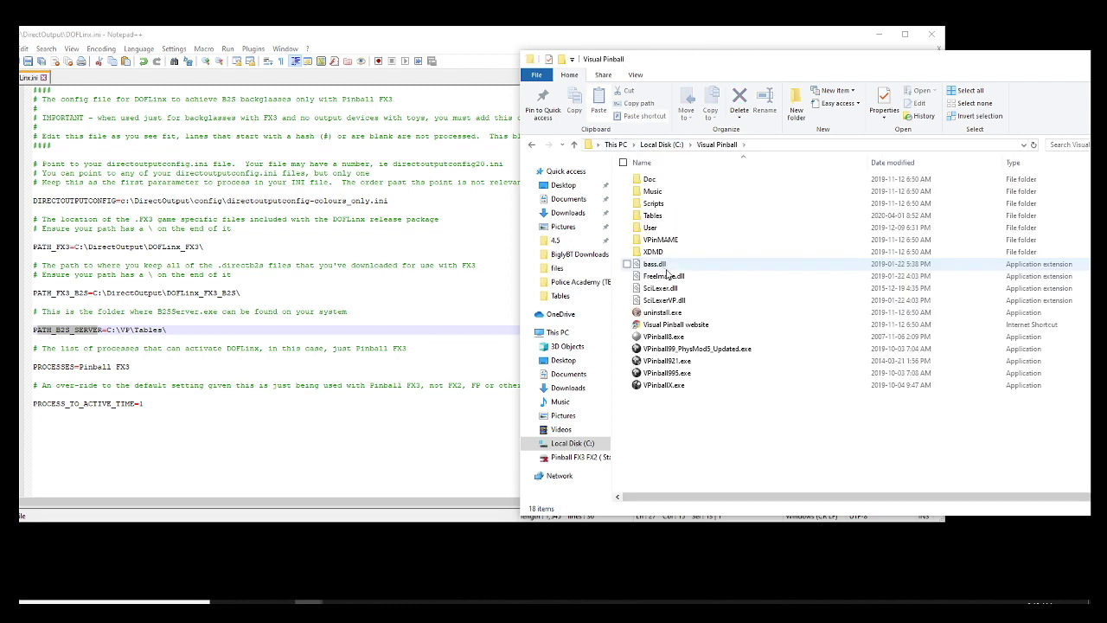
click(655, 216)
double_click(655, 217)
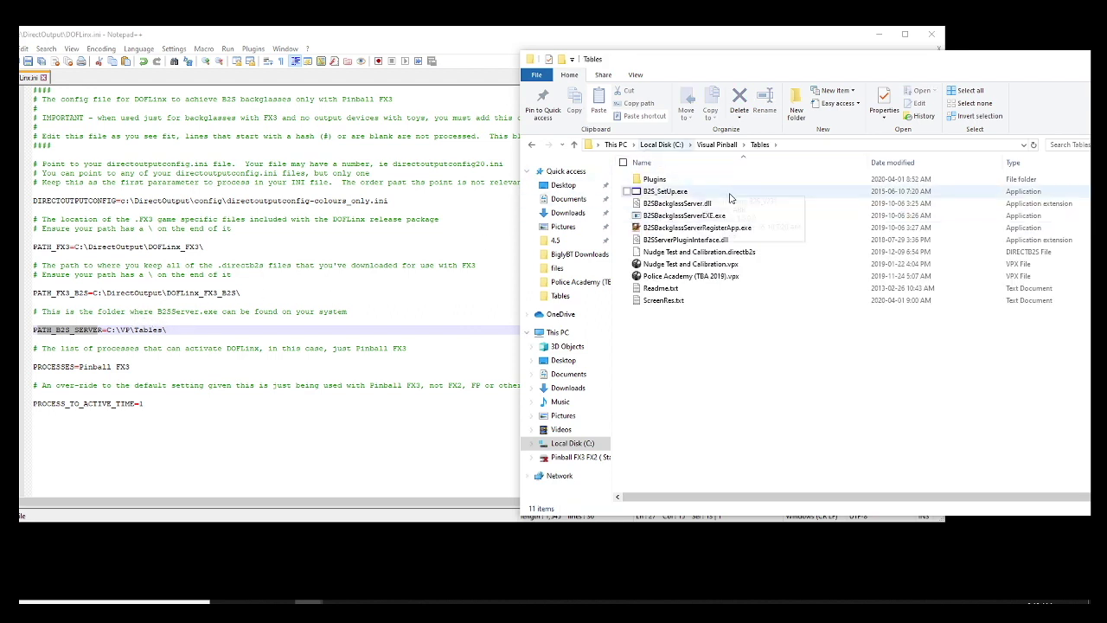
click(621, 145)
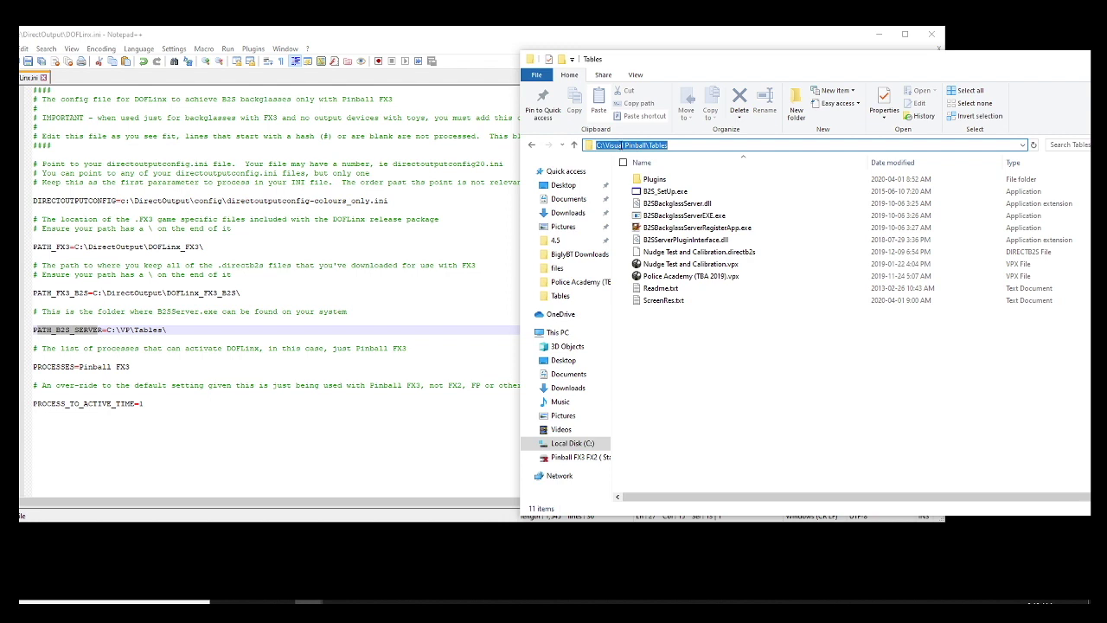
right_click(621, 145)
click(529, 183)
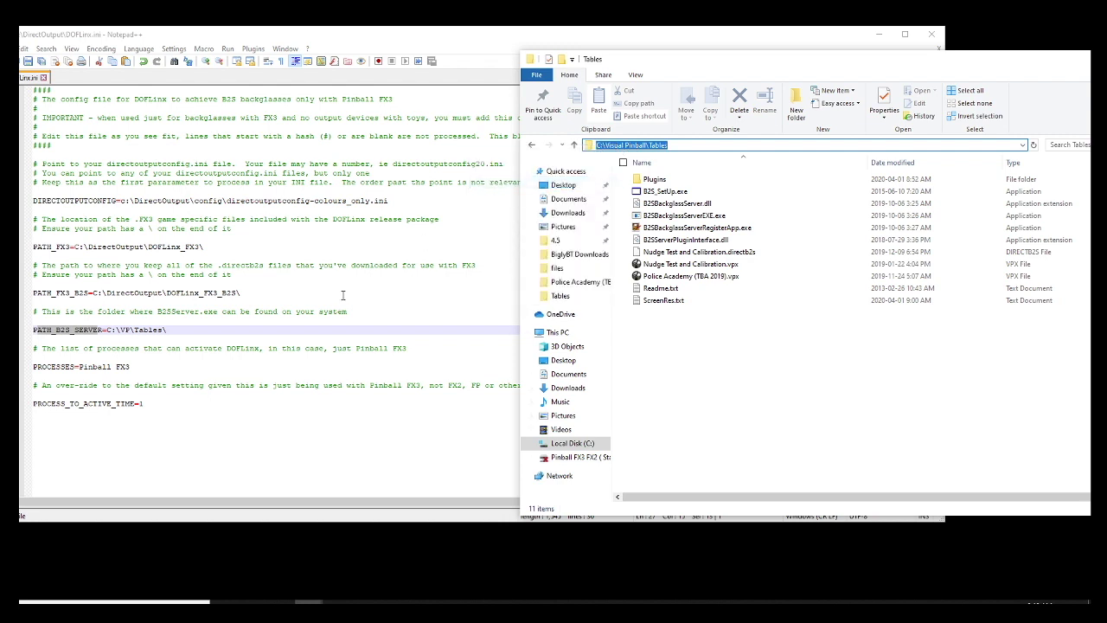
Replace the PATH_B2S_SERVER value with C:\Visual Pinball\Tables and save DOFLinx.ini.
click(187, 327)
drag(187, 327, 115, 329)
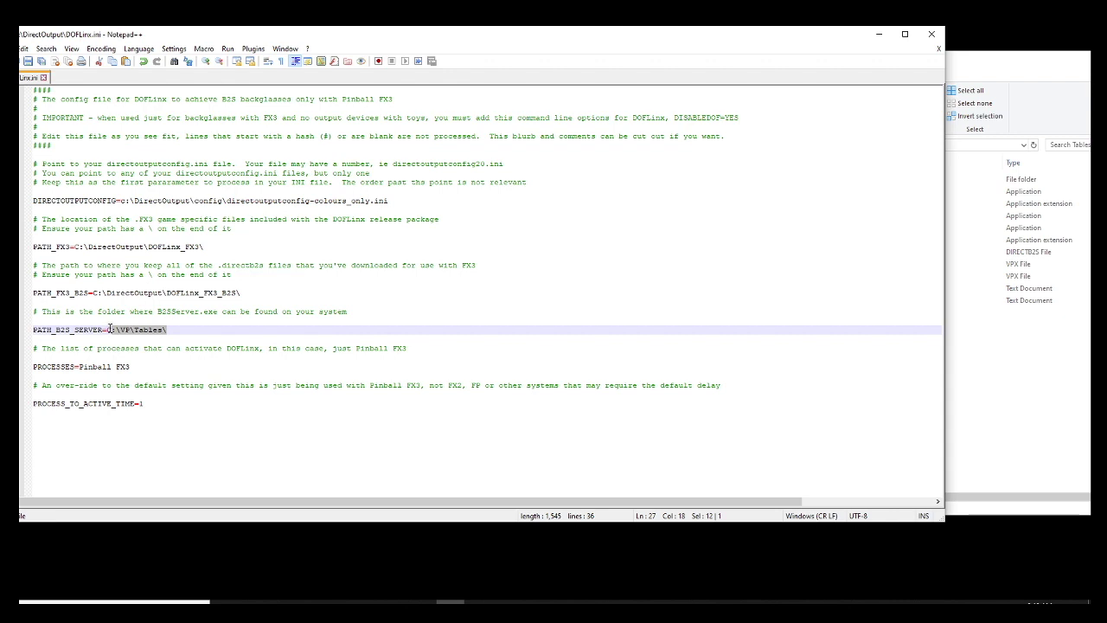
right_click(119, 332)
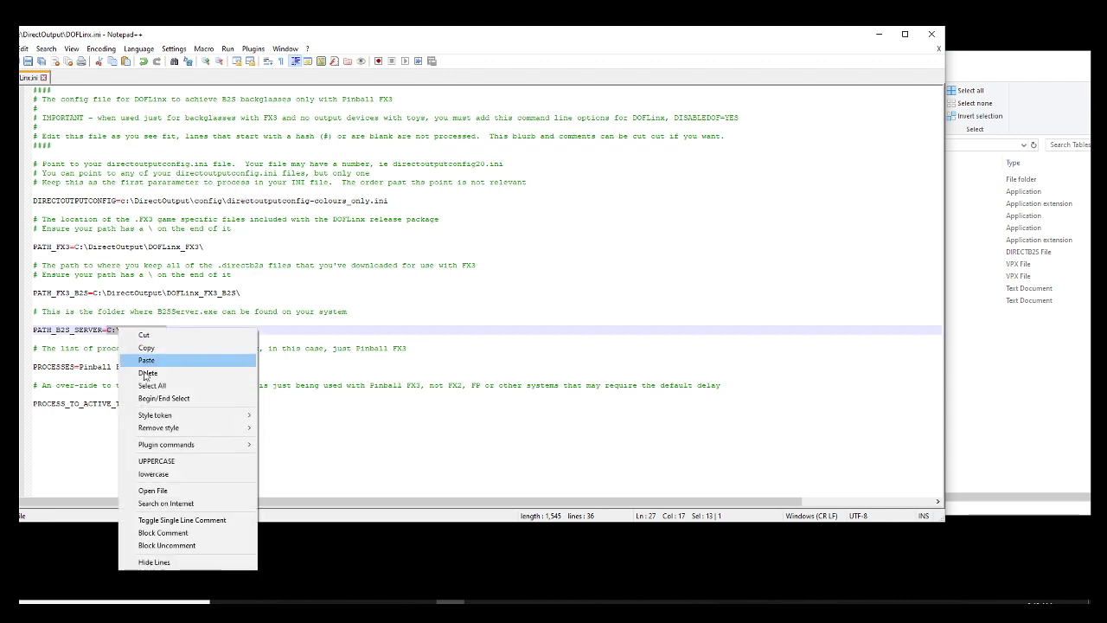
click(149, 362)
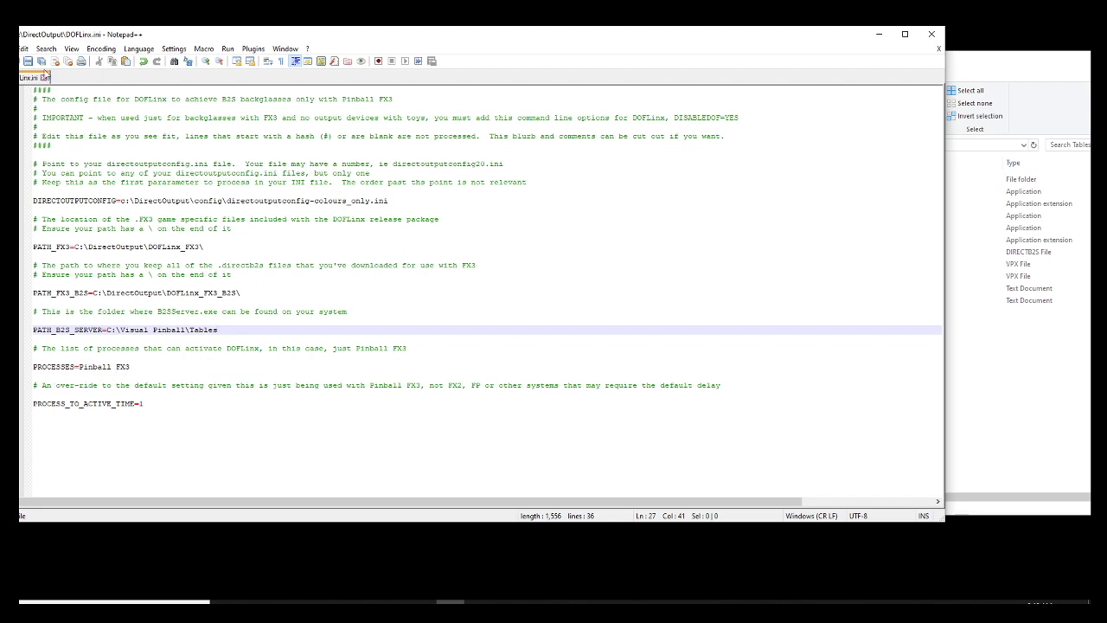
click(27, 61)
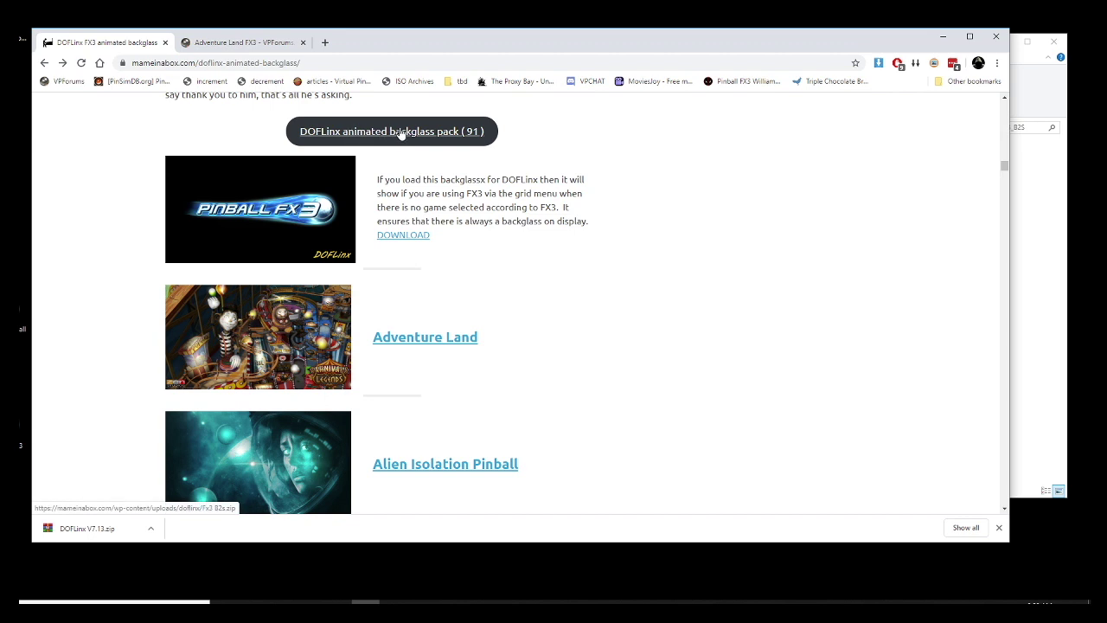
In the browser, download Default FX3 Logo for DOFLinx from VPForums, agreeing to the disclaimer and saving FX3Logo.zip in the step 2 folder.
scroll(459, 245, down, 1)
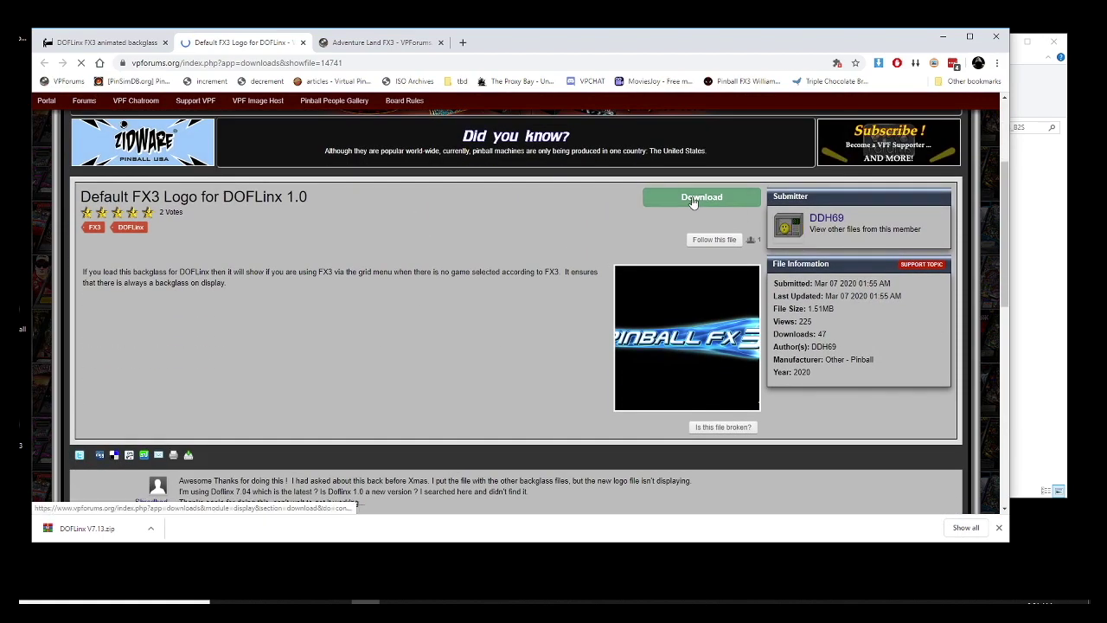
click(701, 202)
scroll(361, 318, down, 2)
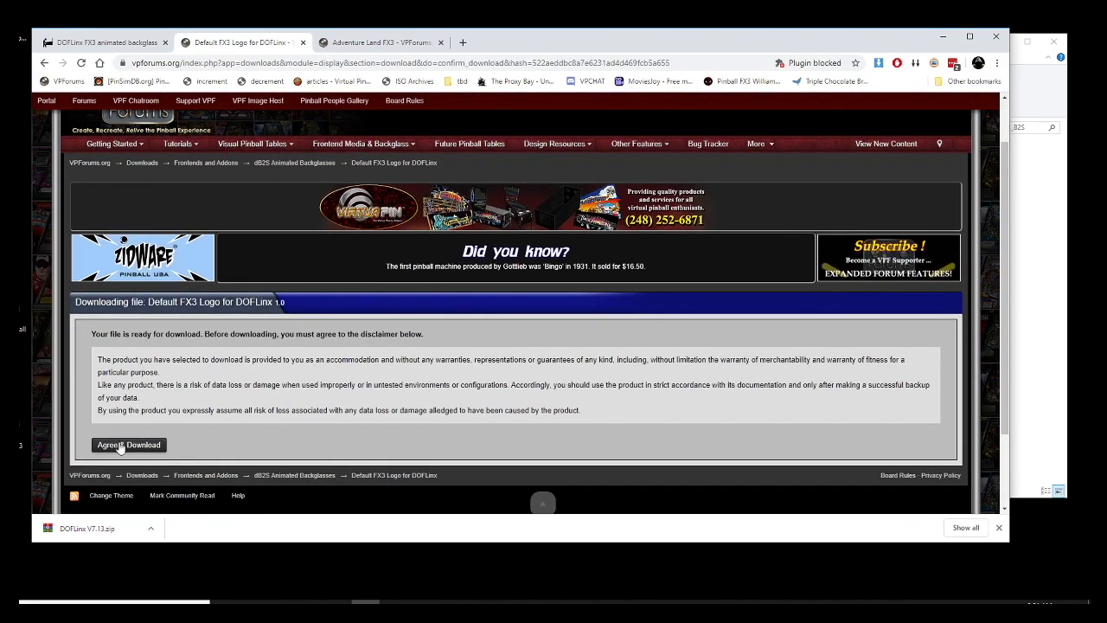
click(128, 445)
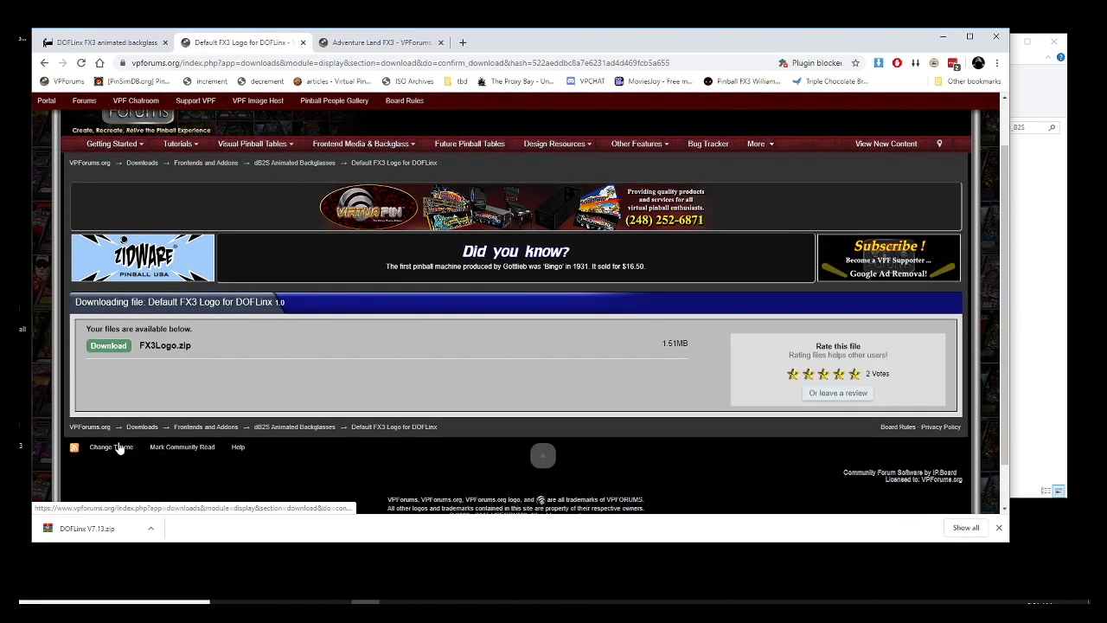
click(110, 348)
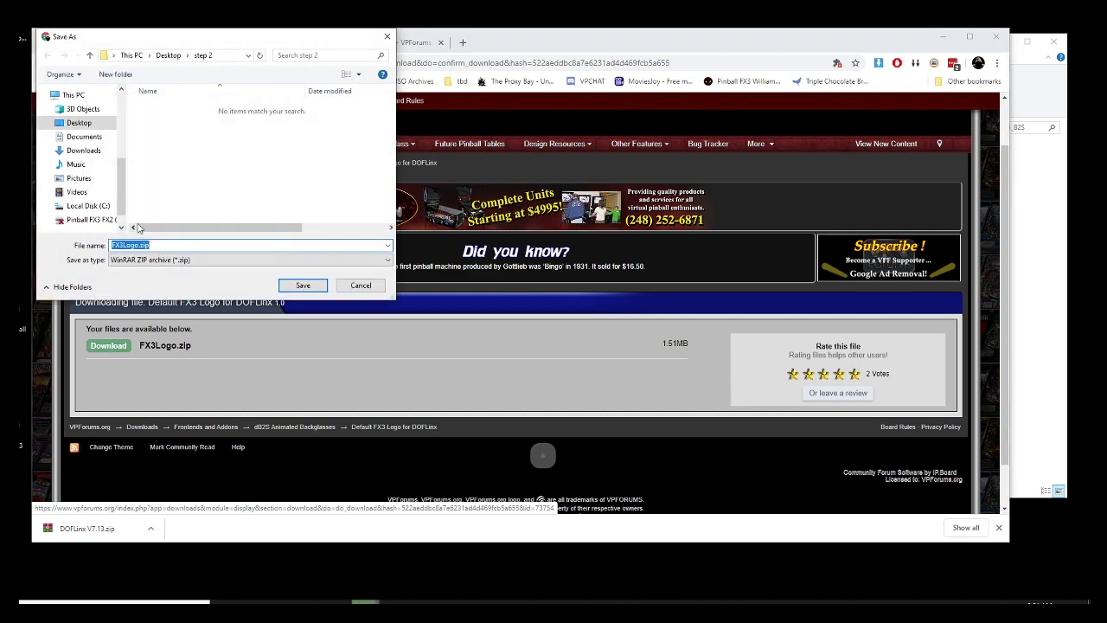
click(309, 285)
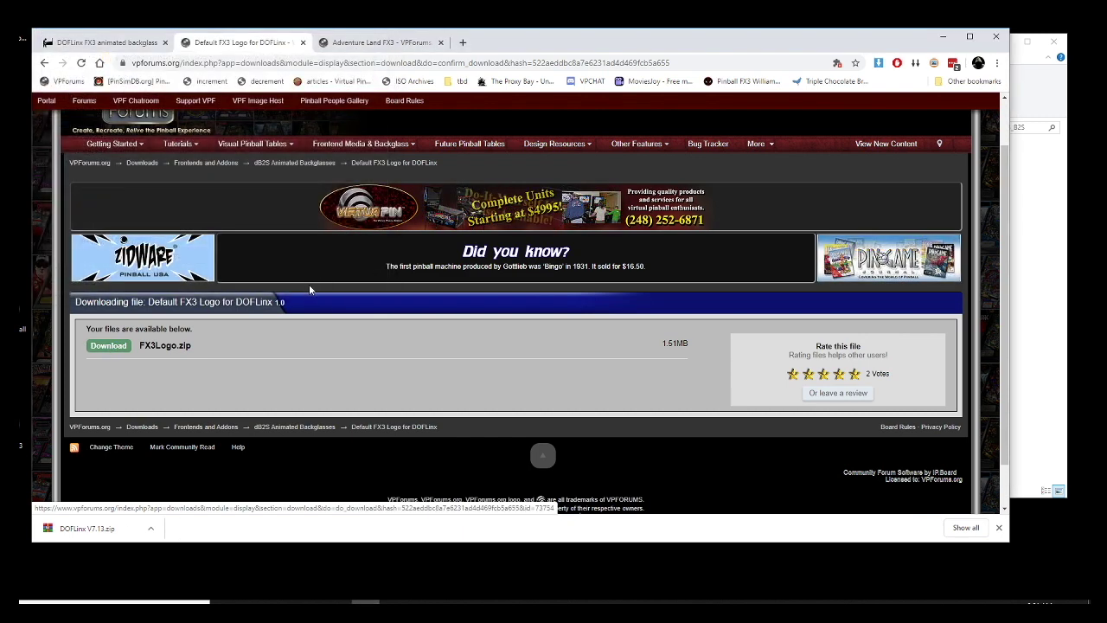
Post the review "Thank you my friend" on the Adventure Land FX3 file page of VPForums.
click(44, 62)
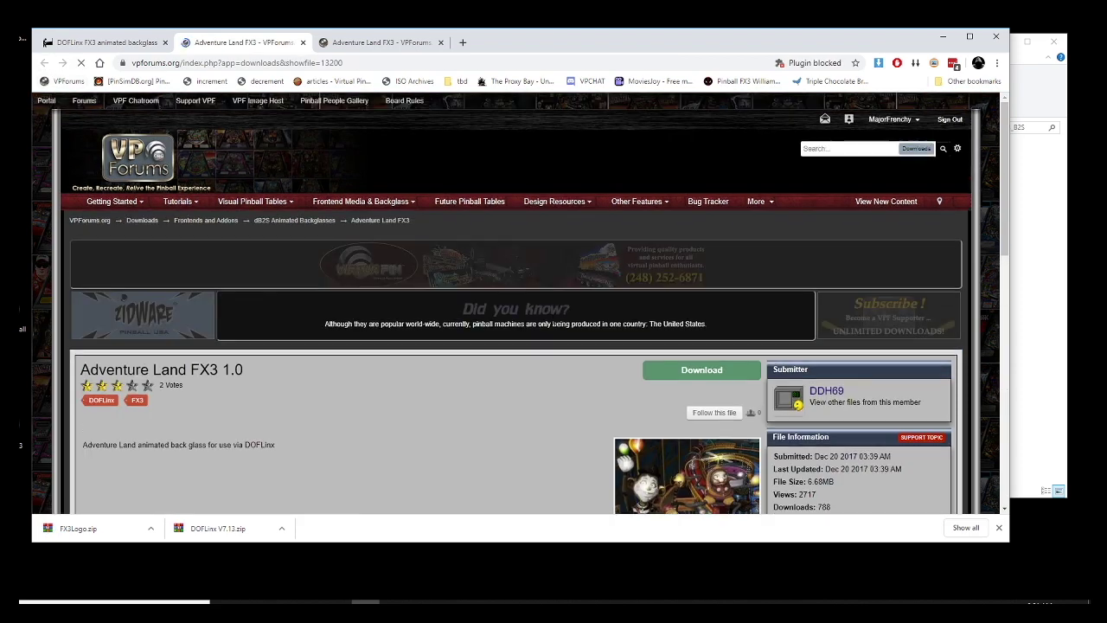
scroll(552, 322, down, 2)
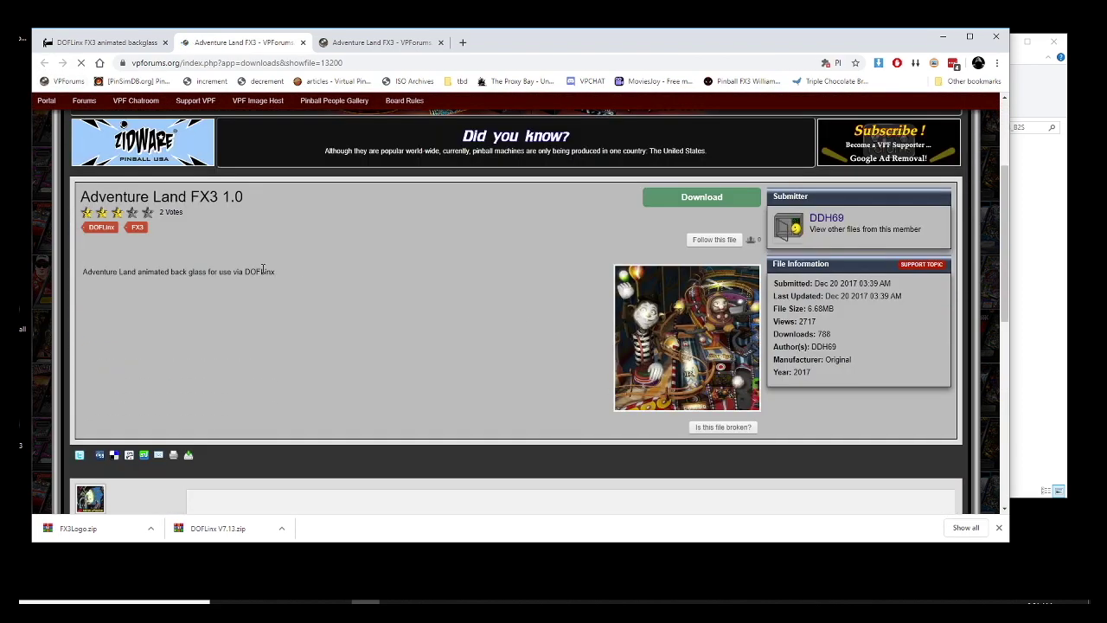
scroll(390, 397, down, 2)
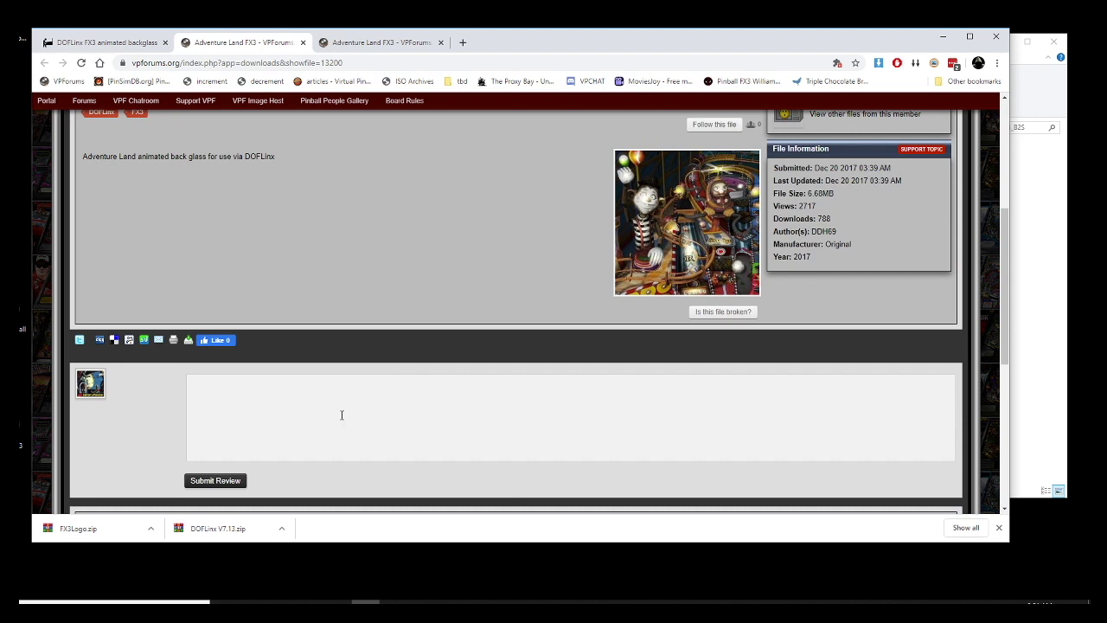
click(335, 404)
text(Thank you )
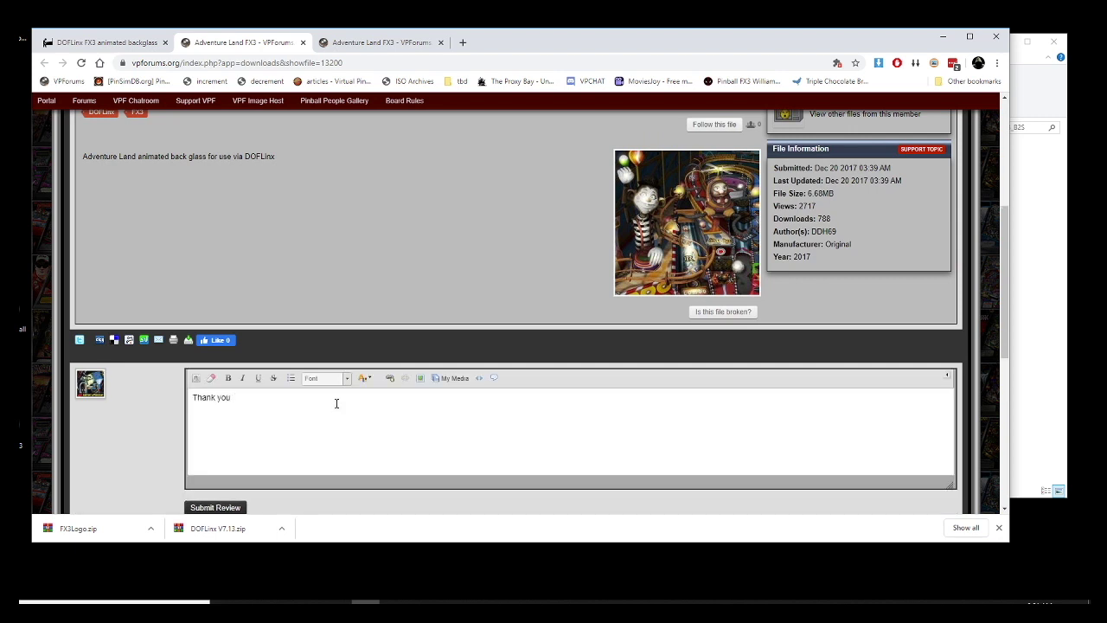
text(my friend)
click(205, 507)
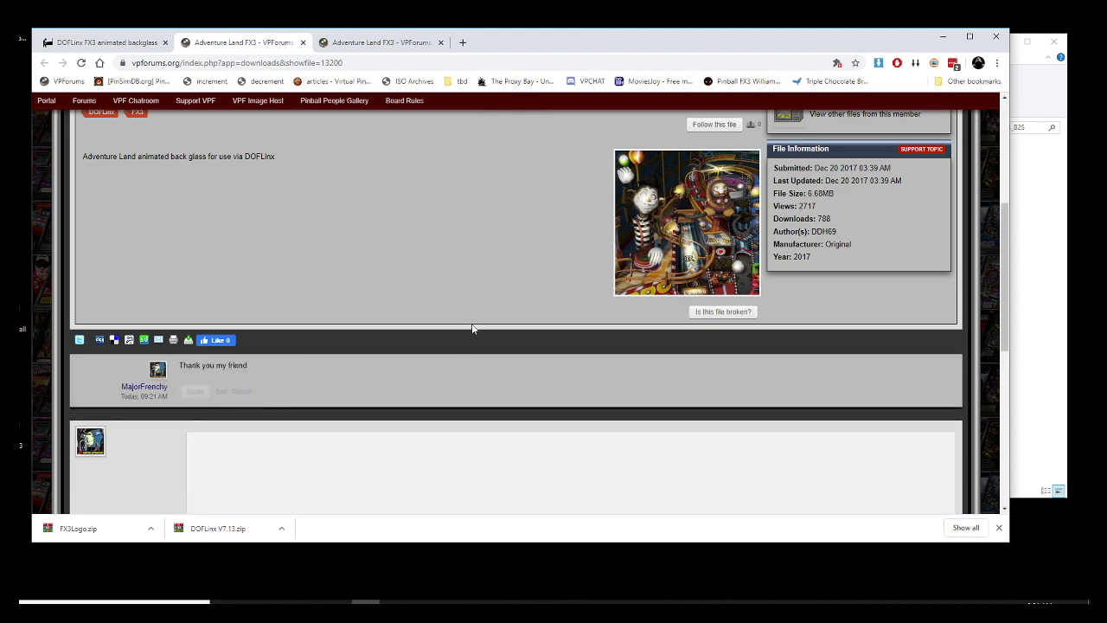
Download Adventure Land FX3, agreeing to the disclaimer and saving AdventureLand.zip in the step 2 folder.
scroll(519, 297, up, 2)
click(692, 253)
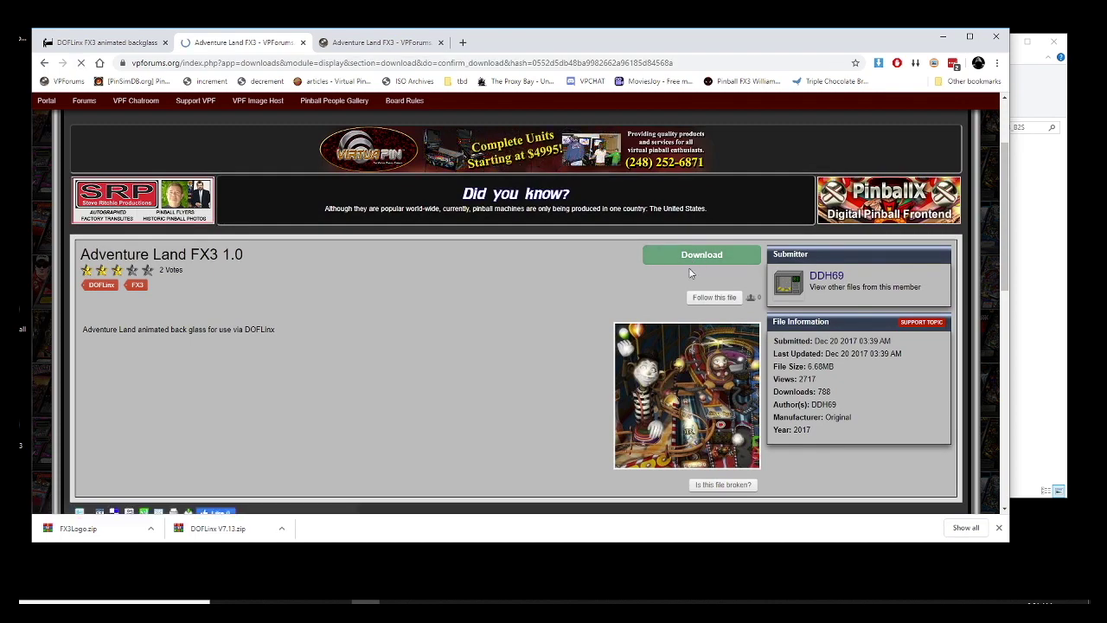
scroll(437, 357, down, 1)
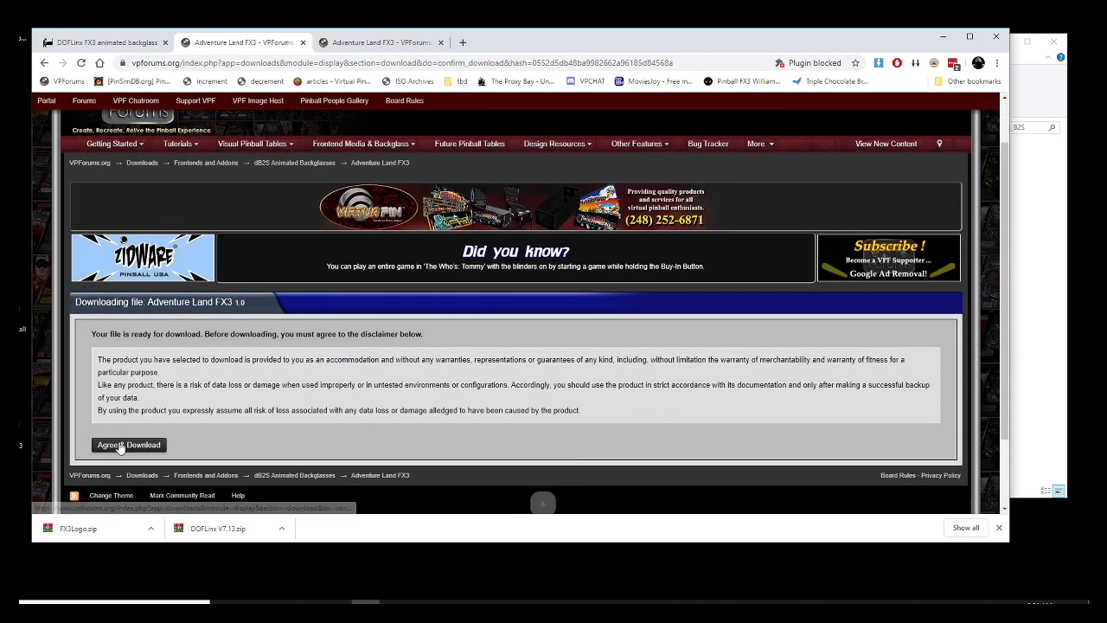
click(129, 445)
click(107, 348)
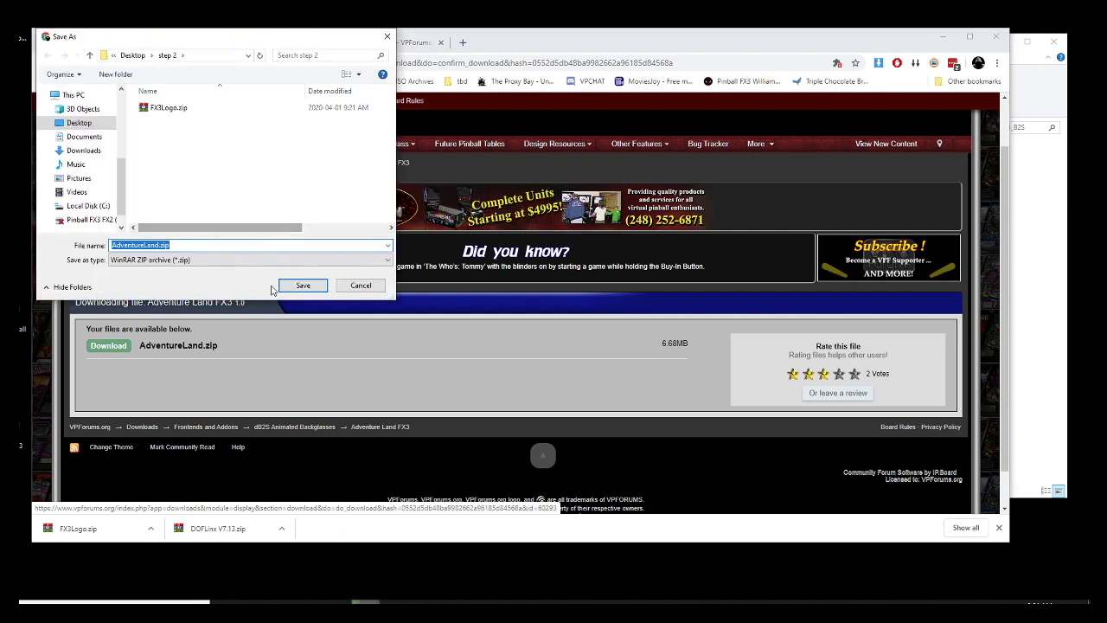
click(292, 286)
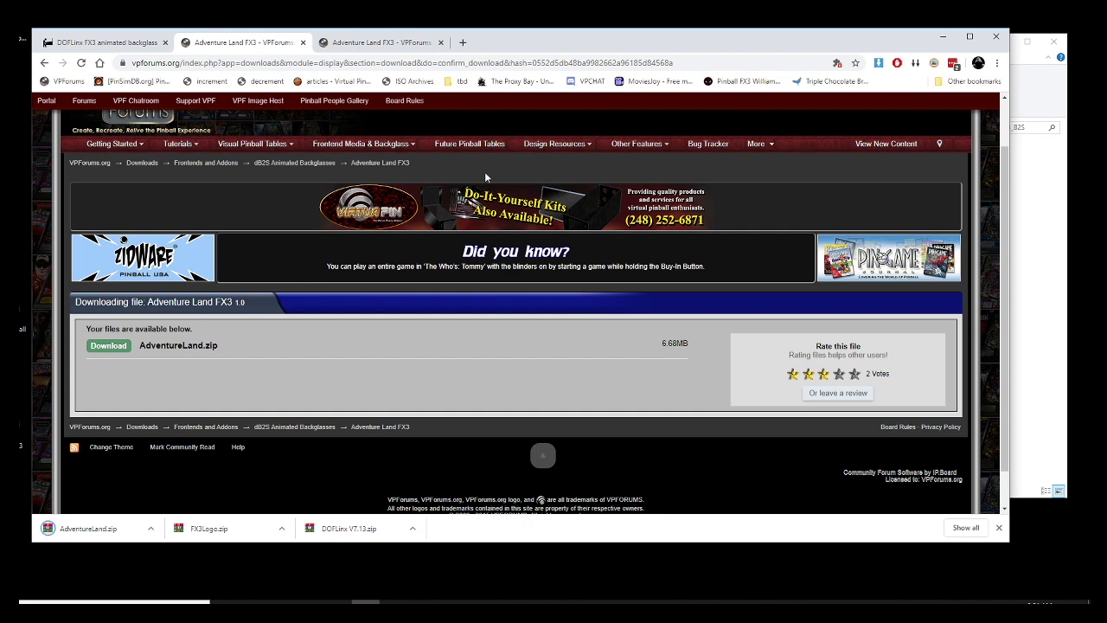
In File Explorer, open the step 2 folder beside DOFLinx_FX3_B2S and extract FX3Logo.zip and AdventureLand.zip into folders of their own names.
click(943, 38)
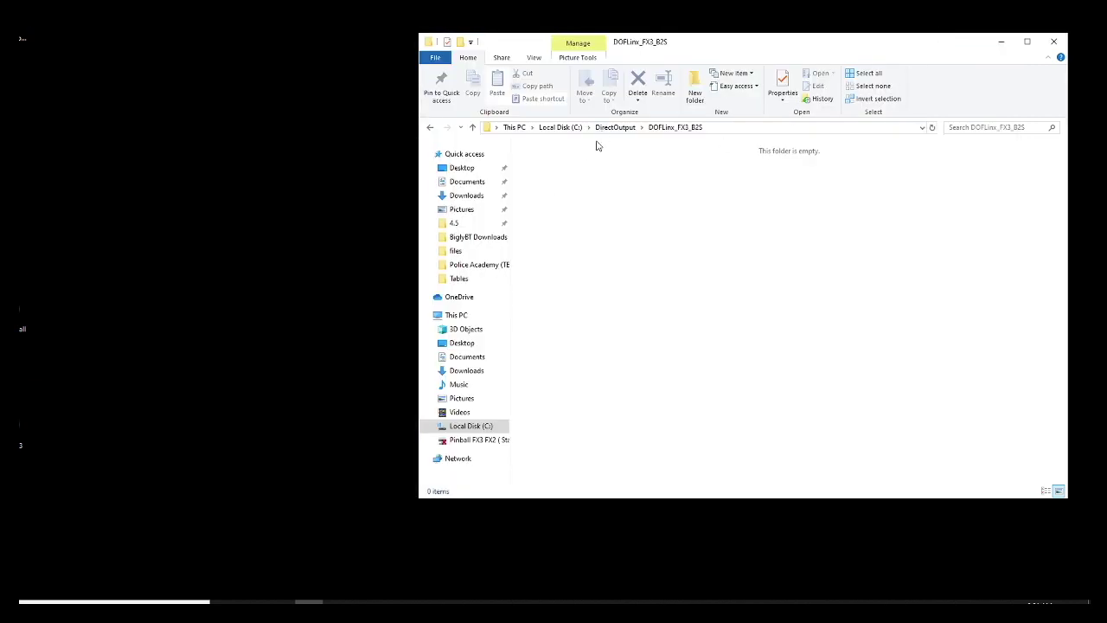
key(super+e)
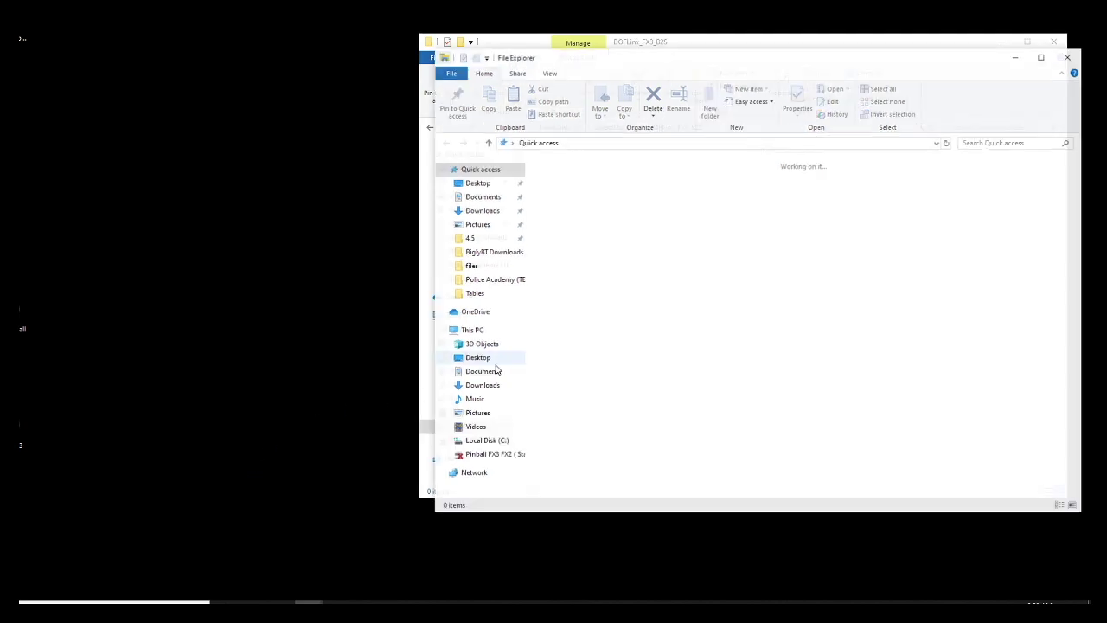
drag(756, 69, 418, 53)
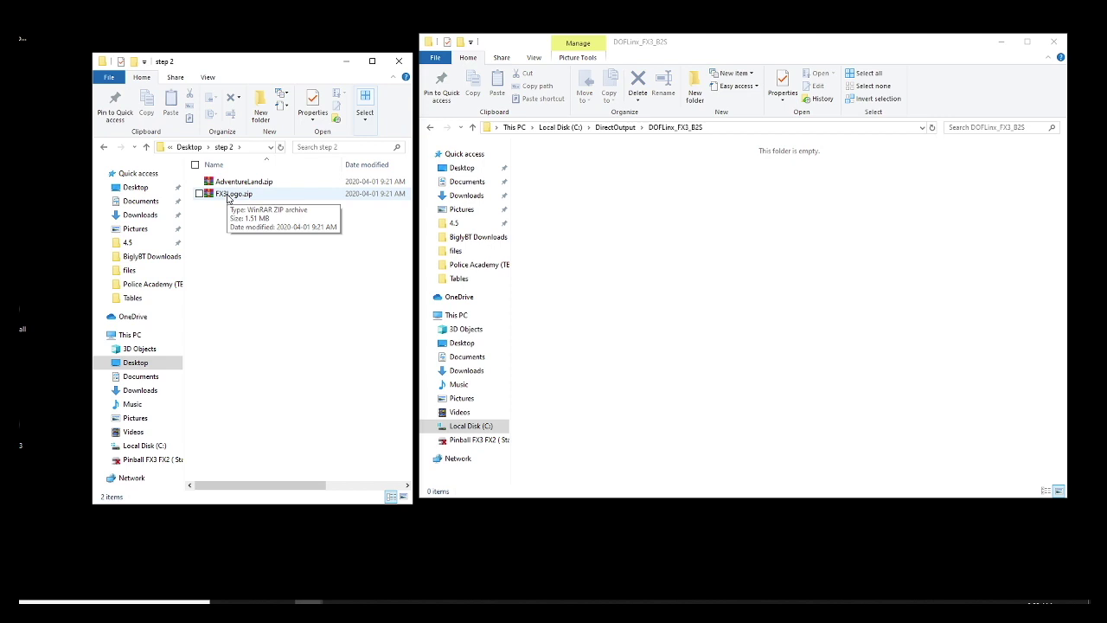
right_click(227, 195)
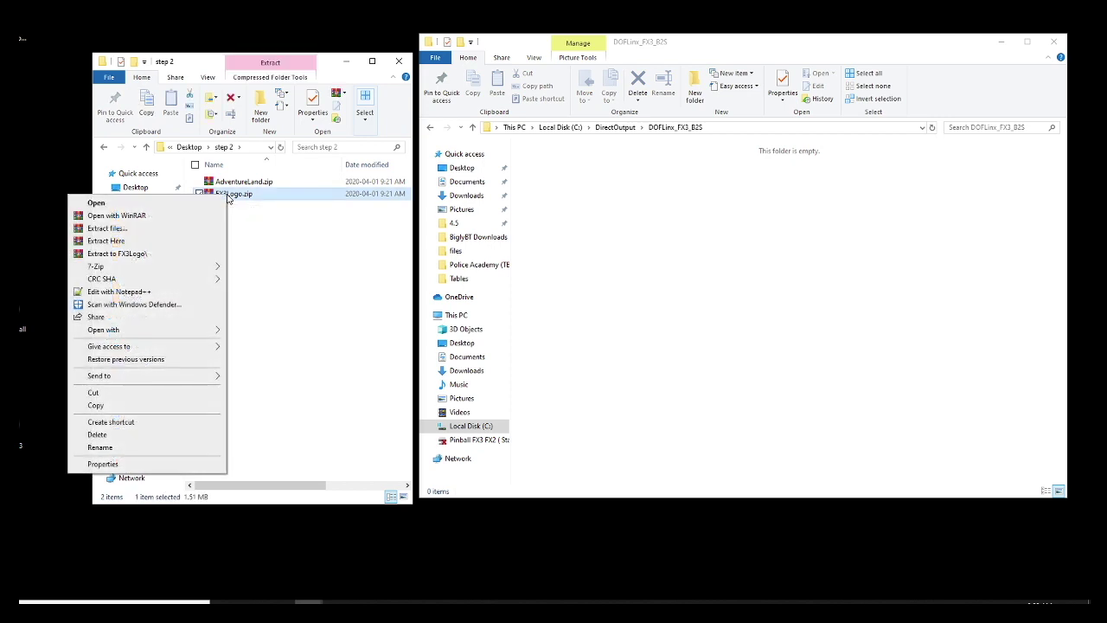
click(139, 254)
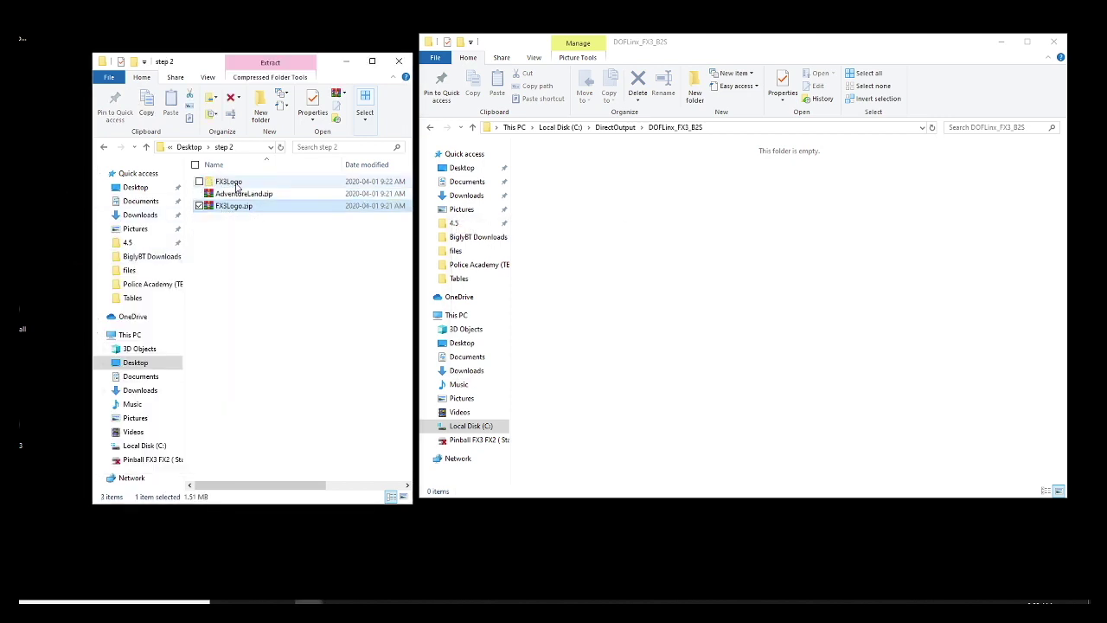
right_click(228, 194)
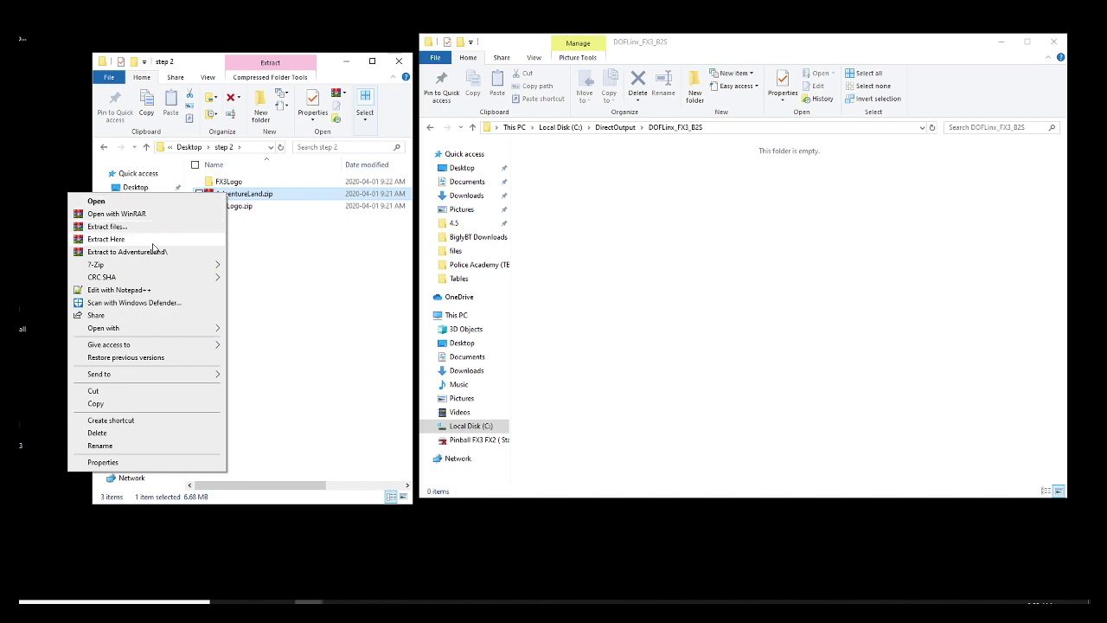
click(152, 253)
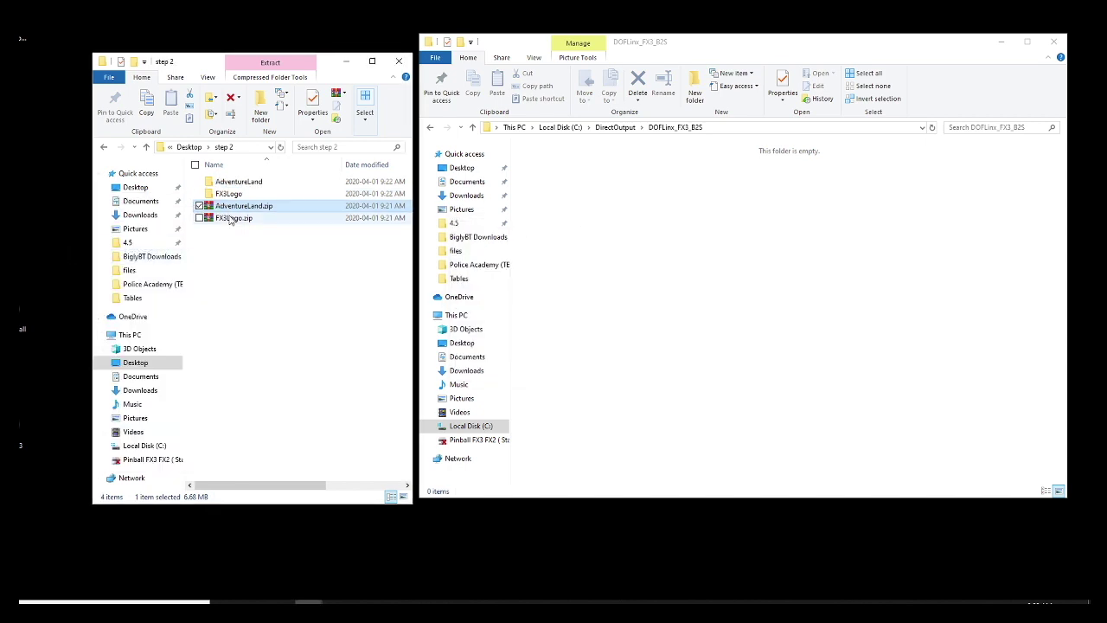
Move FX3Logo Dark.png and FX3Logo.directb2s from the extracted FX3Logo folder into DOFLinx_FX3_B2S.
double_click(230, 195)
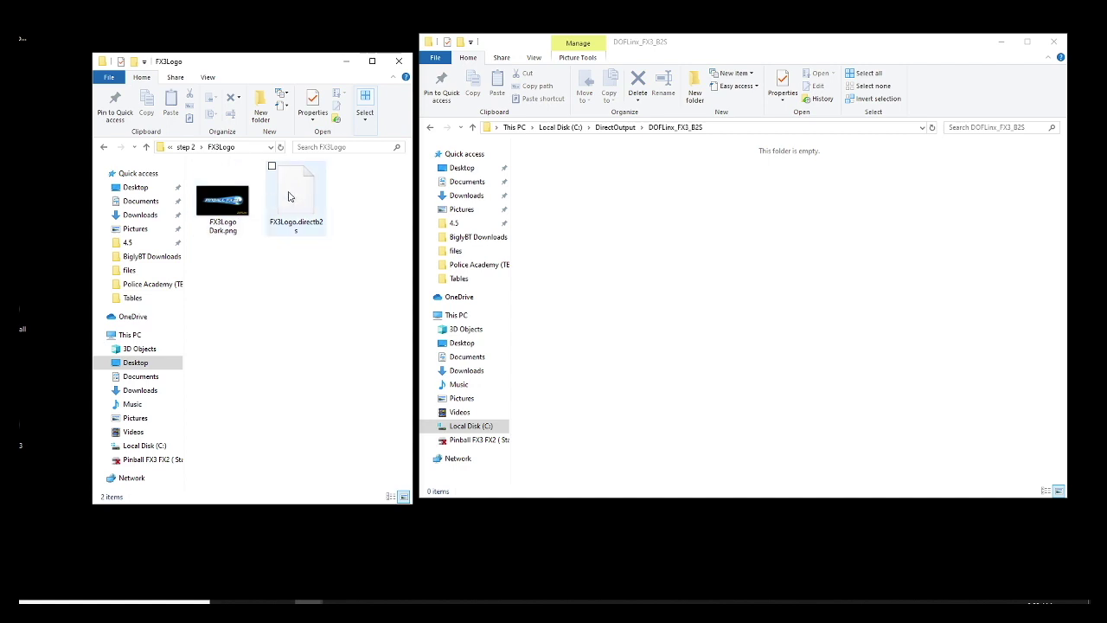
drag(222, 258, 295, 198)
drag(296, 198, 648, 254)
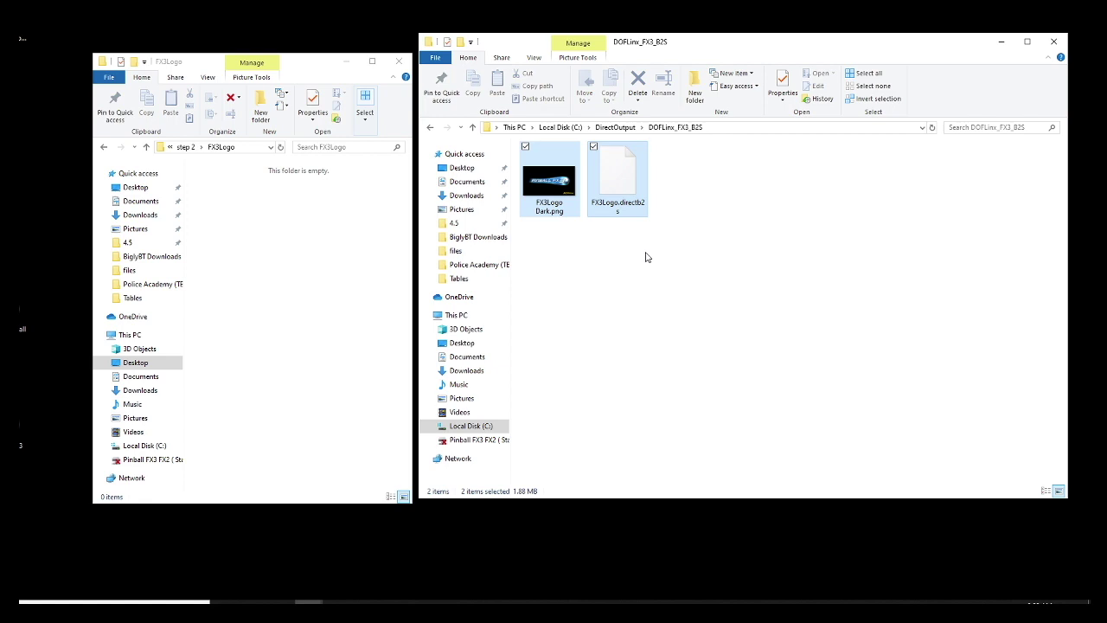
Move AdventureLand Illuminated.jpg and AdventureLand.directb2s, without READ_ME.txt, from the extracted AdventureLand folder into DOFLinx_FX3_B2S.
click(104, 148)
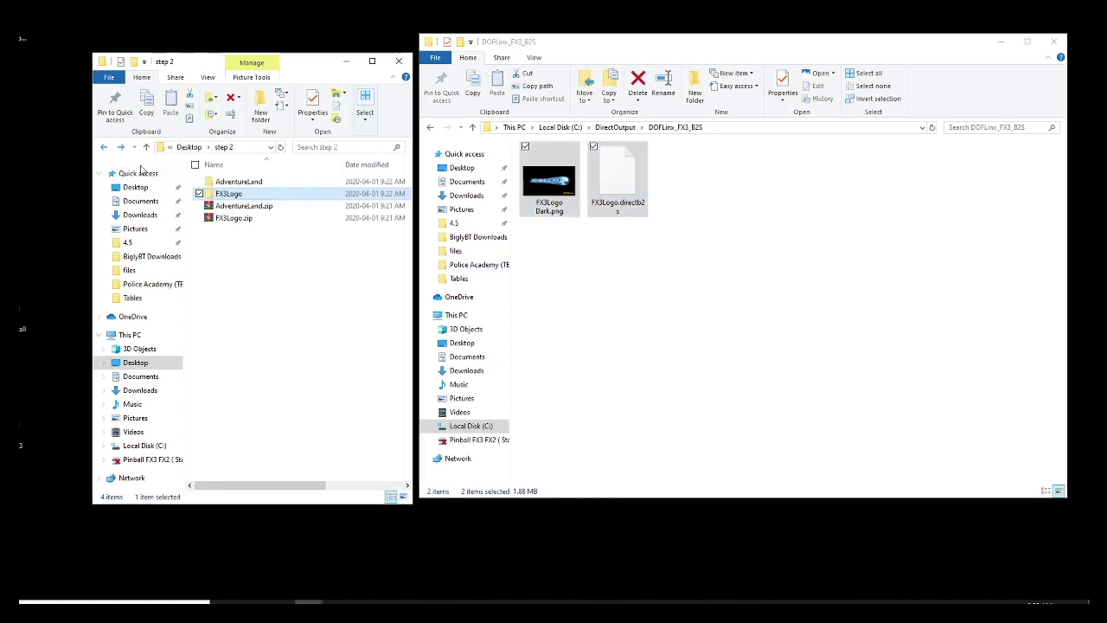
double_click(240, 181)
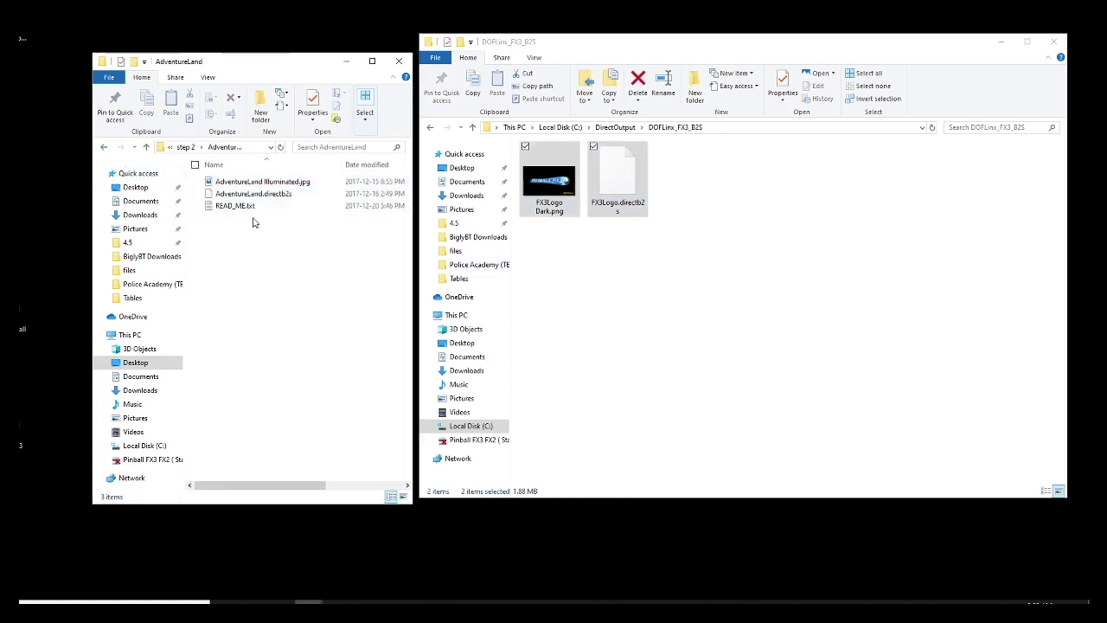
drag(313, 201, 637, 268)
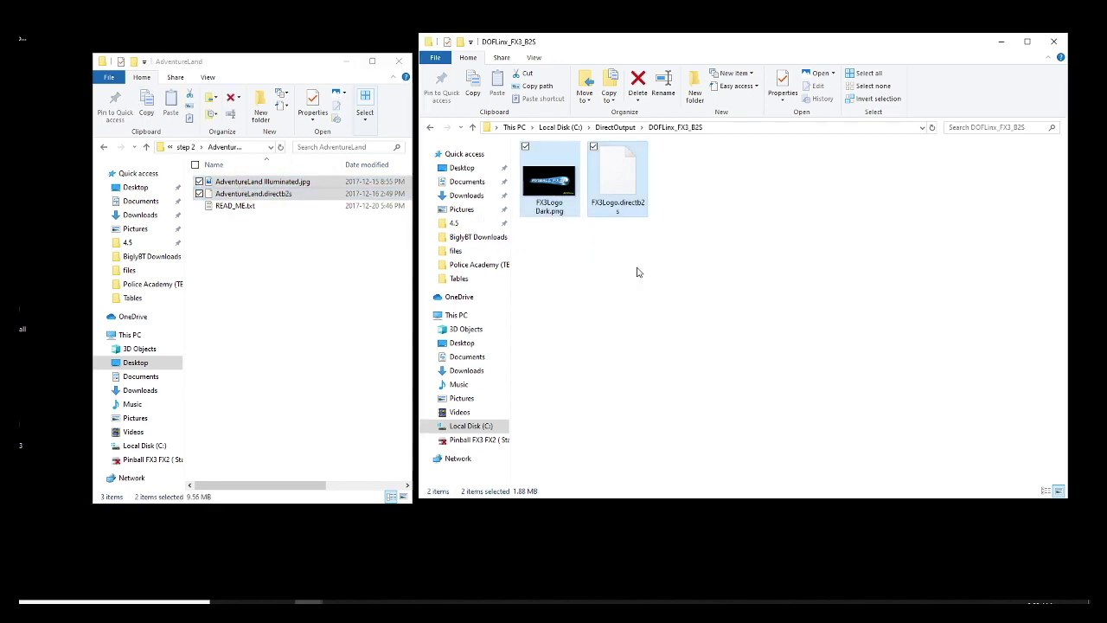
click(743, 297)
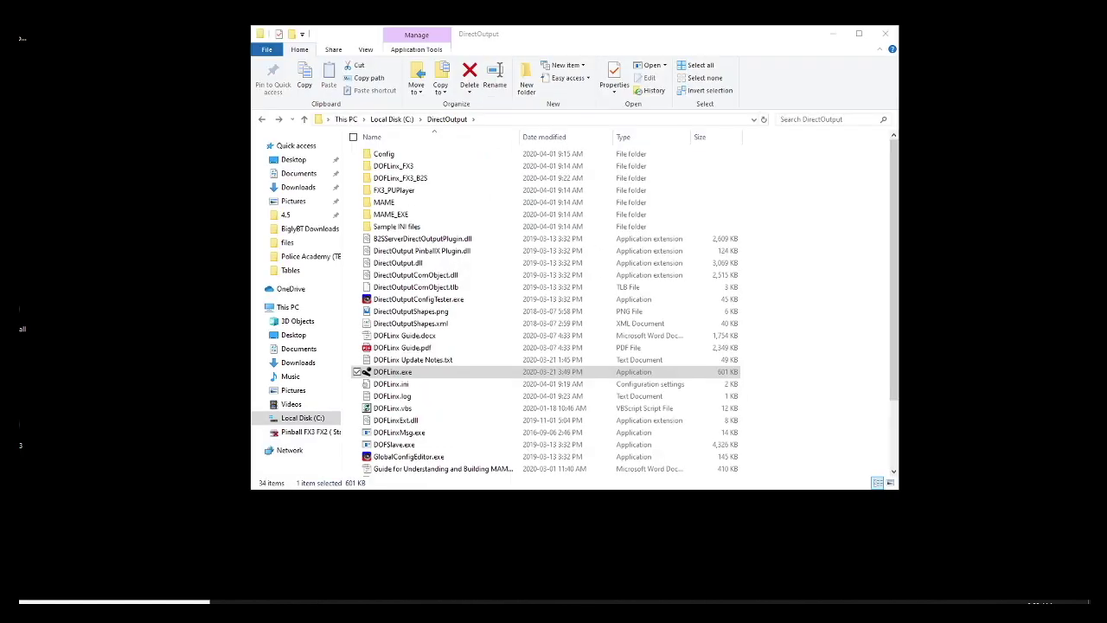
Check in Task Manager whether DOFLinx is running, and close Task Manager again.
right_click(478, 613)
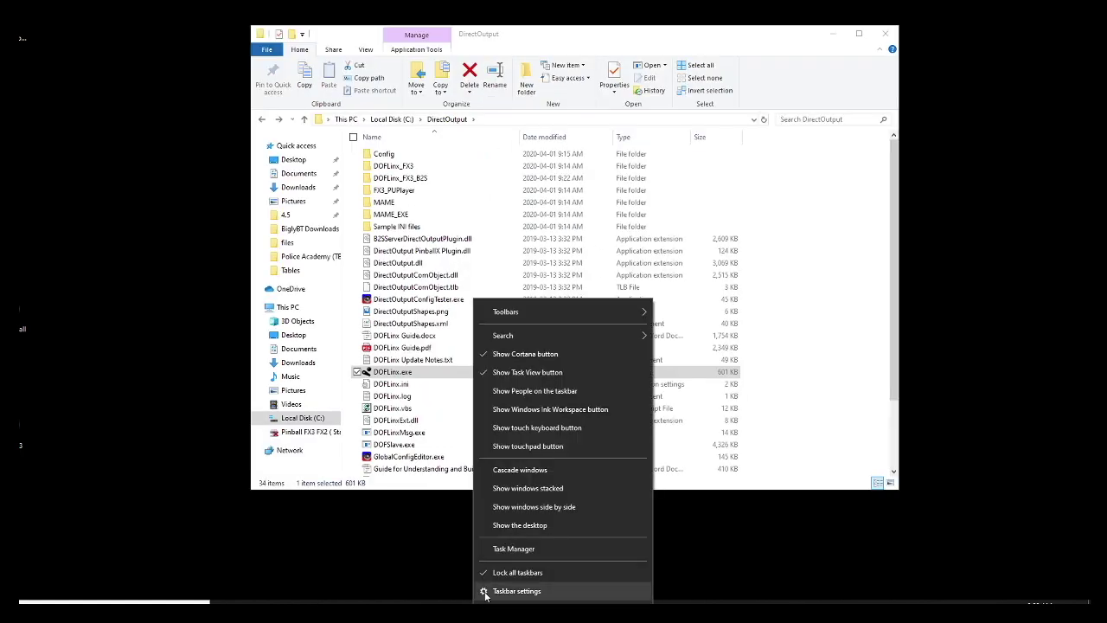
click(521, 551)
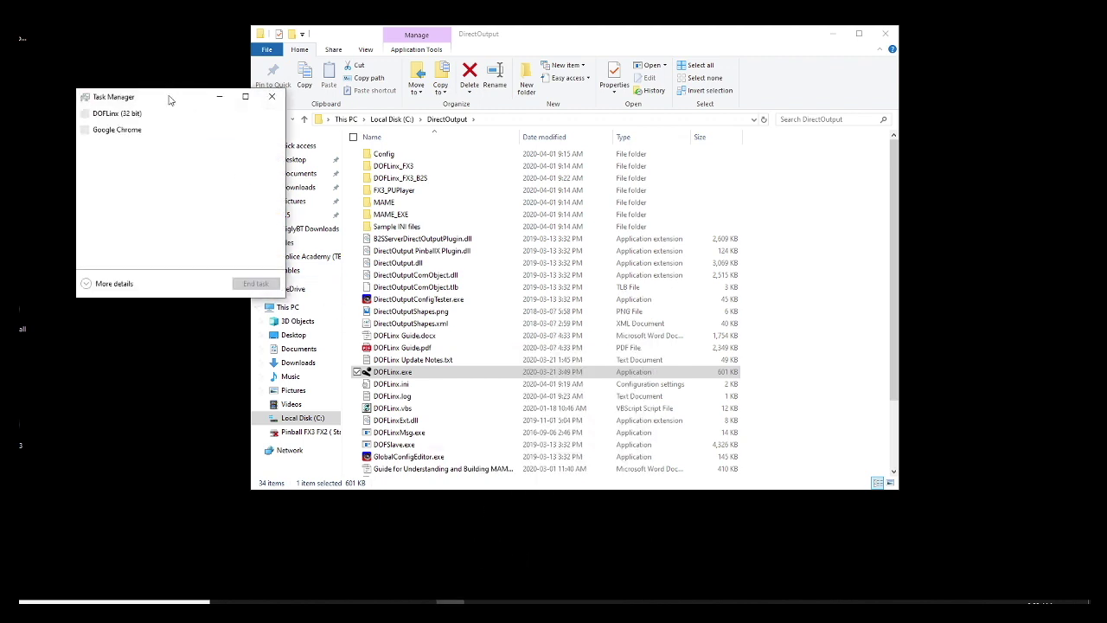
drag(170, 100, 357, 111)
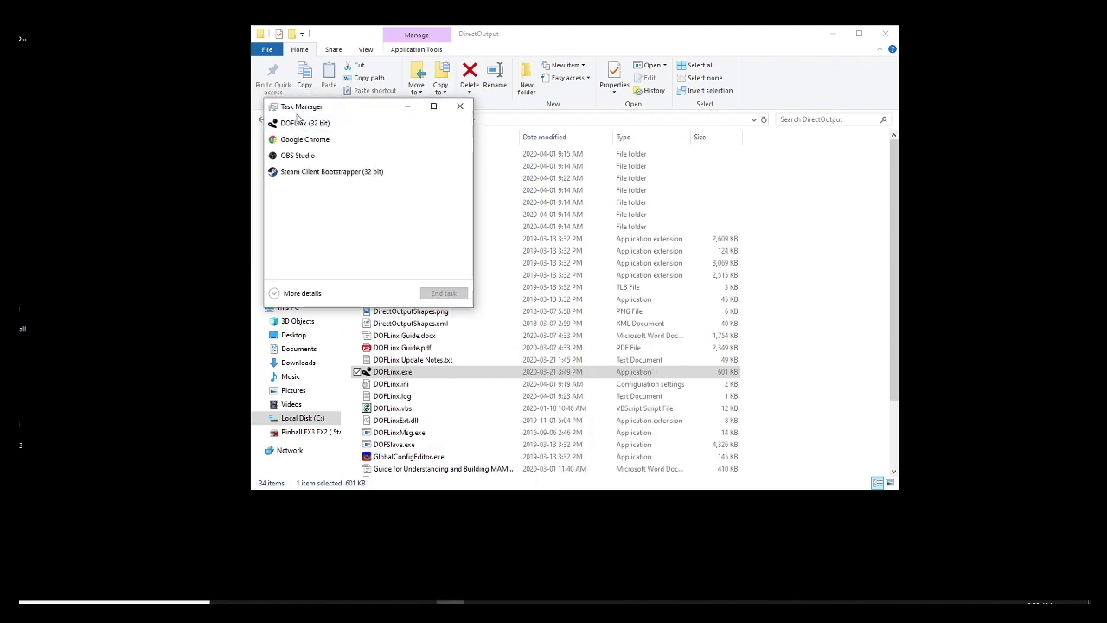
click(459, 106)
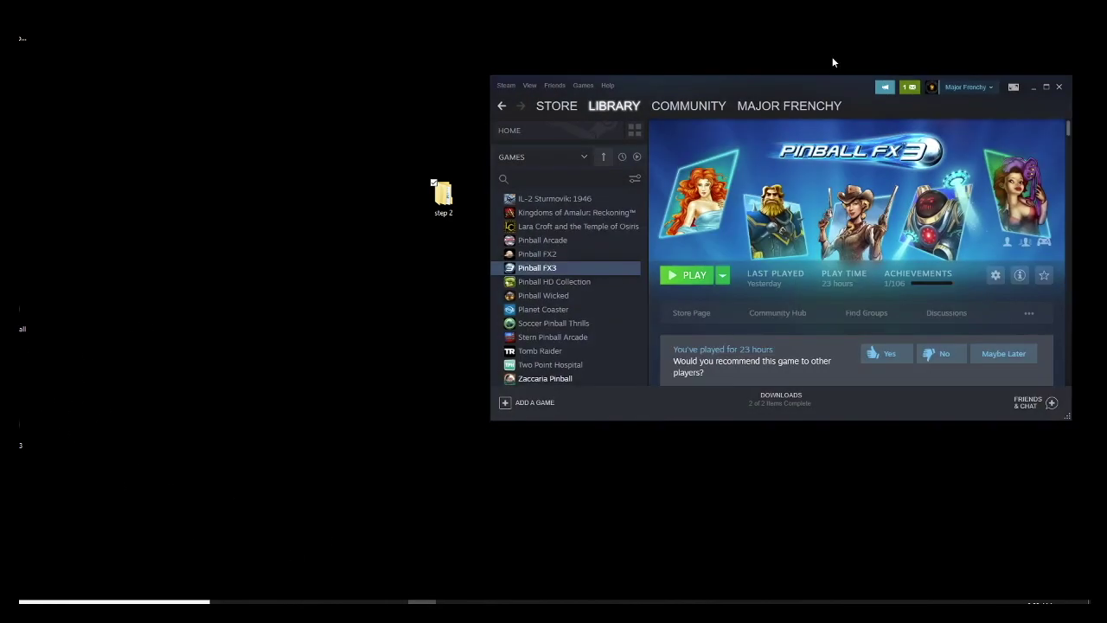
Launch Pinball FX3 from the Steam library and start a single-player game on the Adventure Land table.
drag(829, 97, 542, 56)
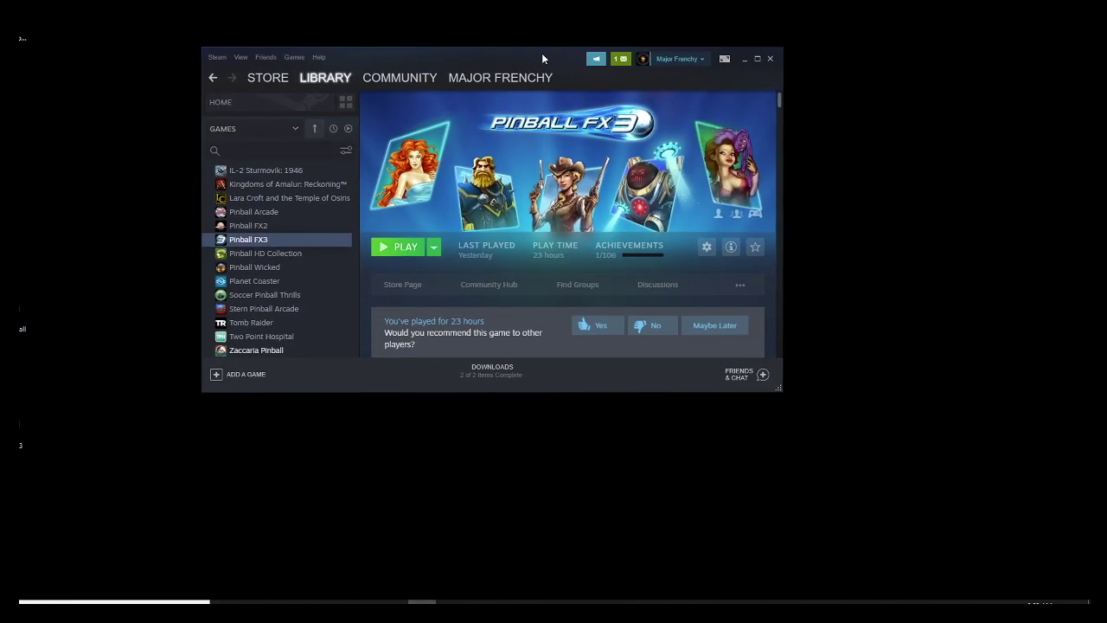
click(400, 250)
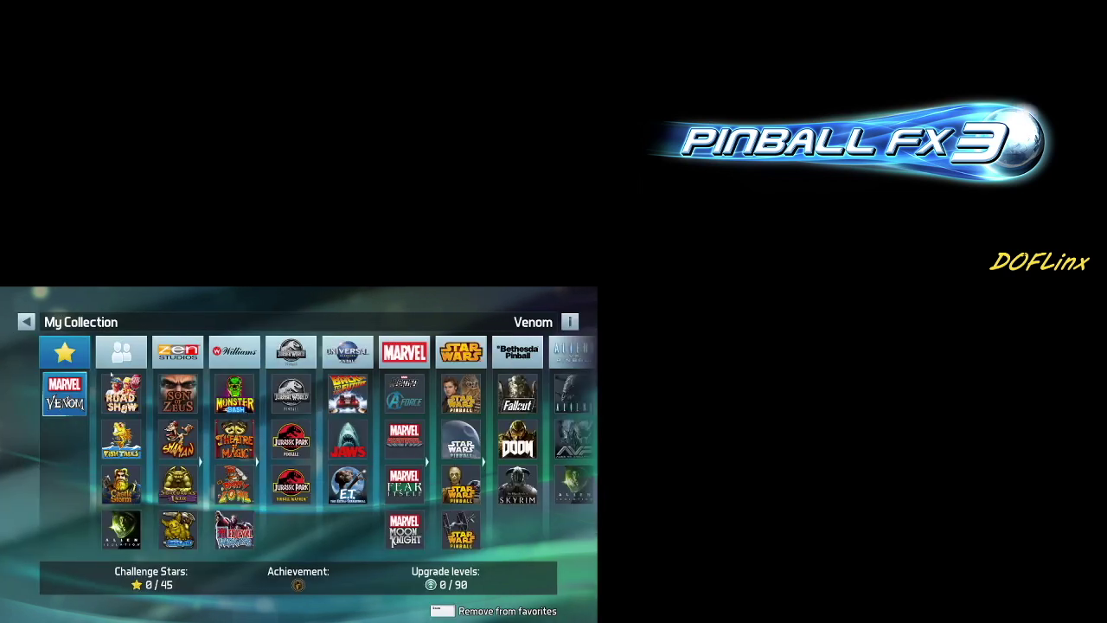
key(Right)
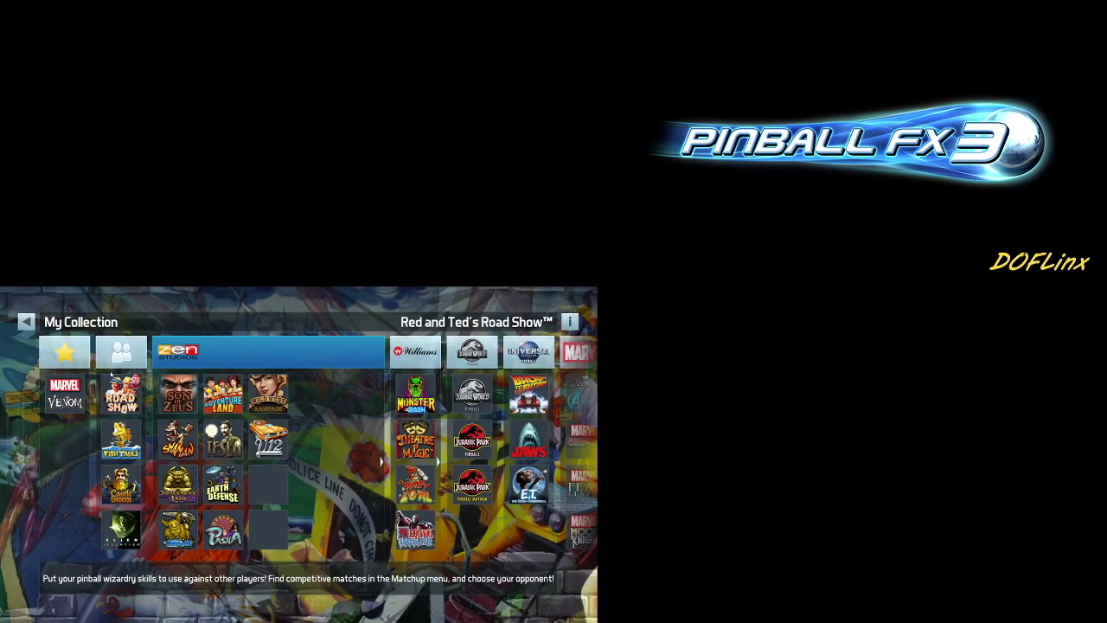
key(Return)
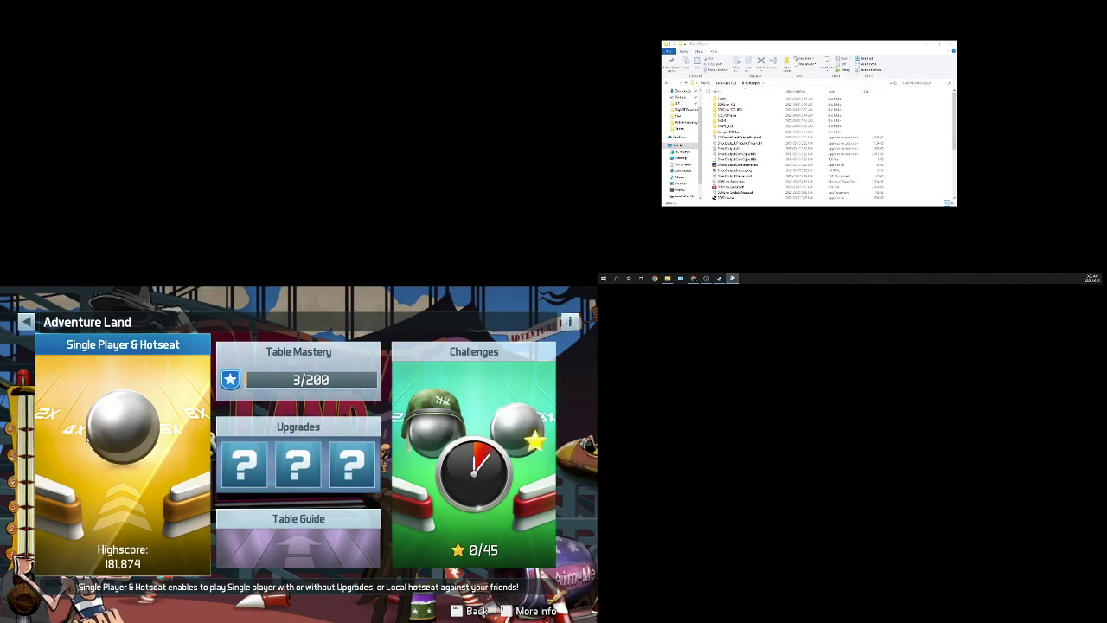
key(Return)
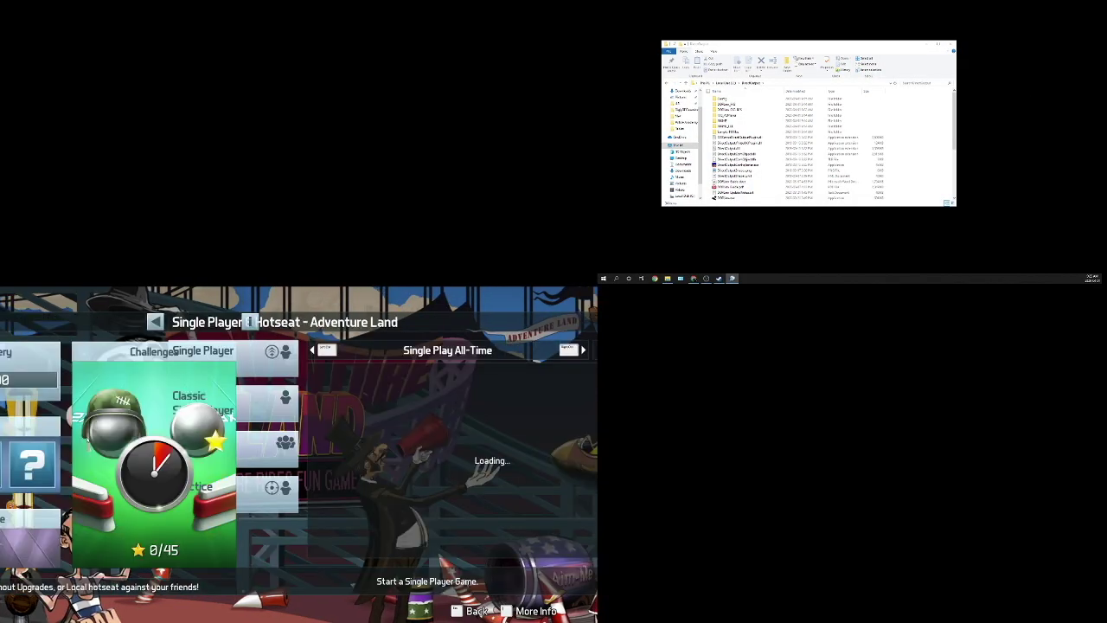
key(Return)
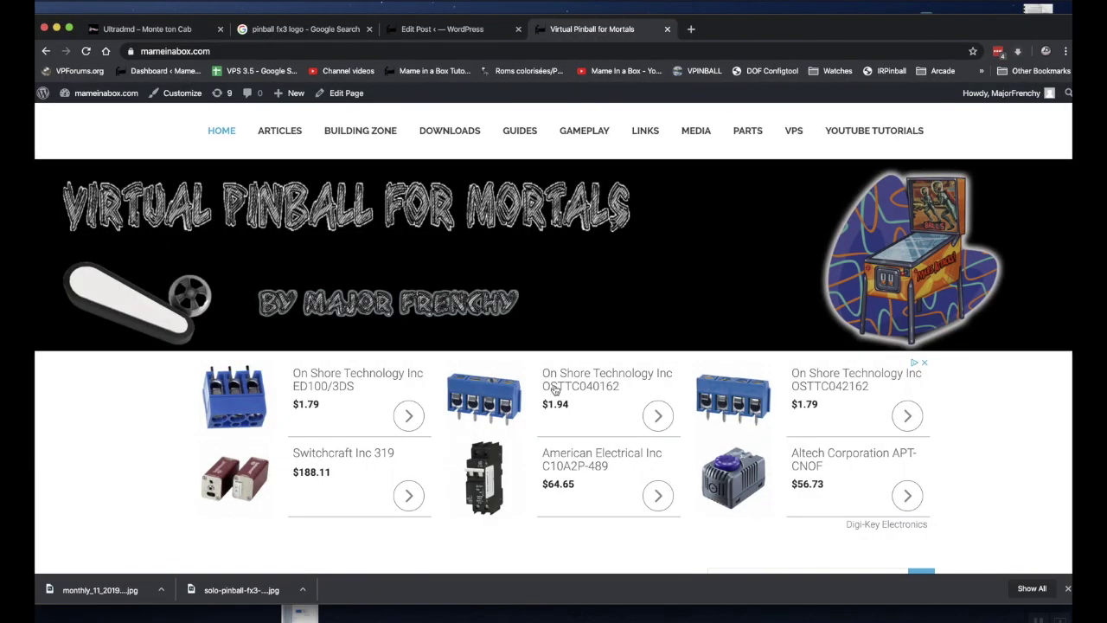
In the browser, look over the mameinabox.com home page and open the site's Guides page.
scroll(554, 390, down, 5)
scroll(554, 391, down, 3)
scroll(555, 390, up, 5)
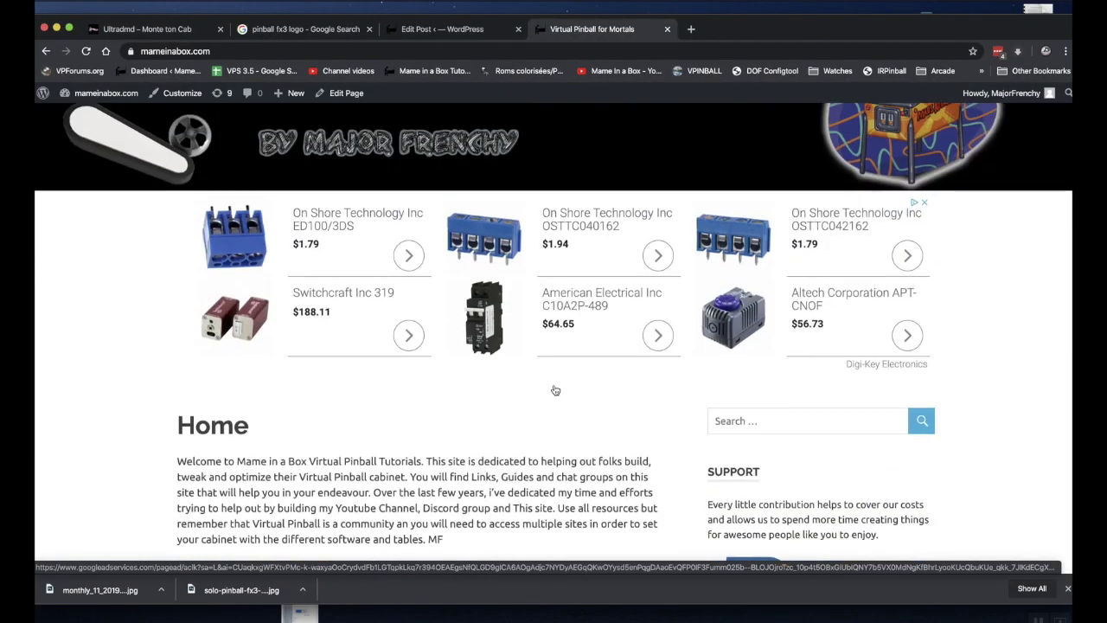
scroll(555, 390, up, 3)
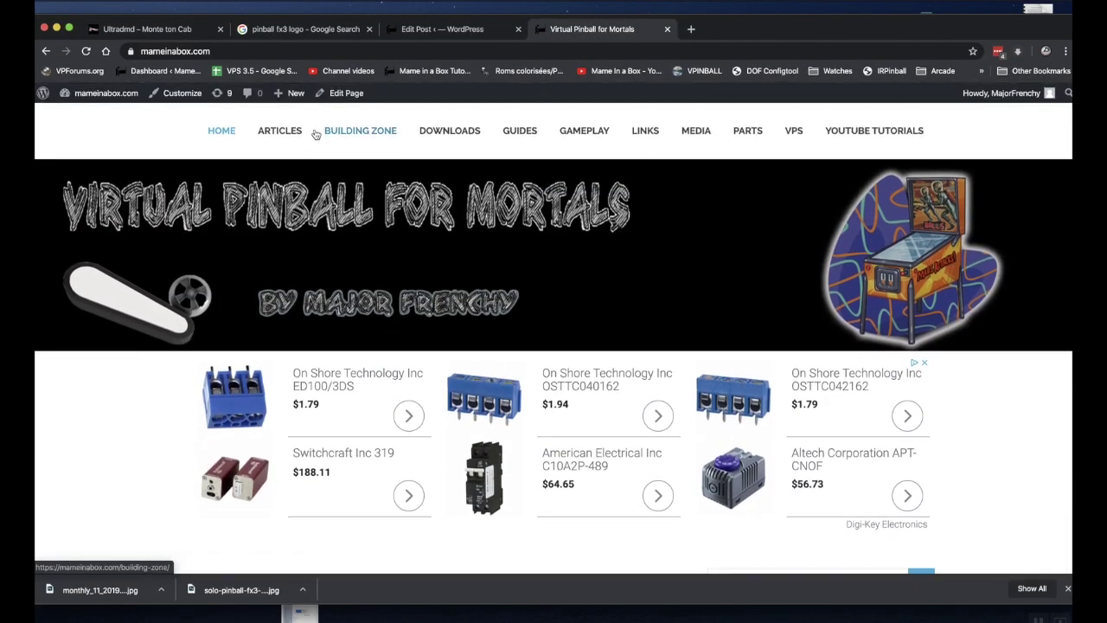
click(520, 130)
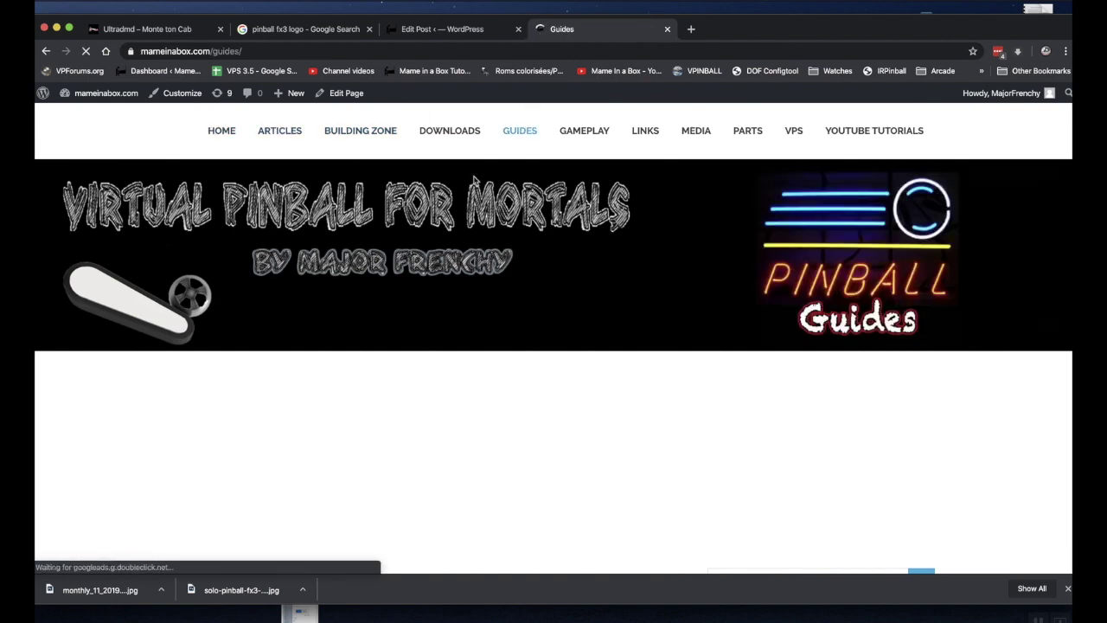
Look over the list of downloadable and viewable guides on the Guides page, including the Fx3 Animated Backglass guide.
scroll(348, 381, down, 5)
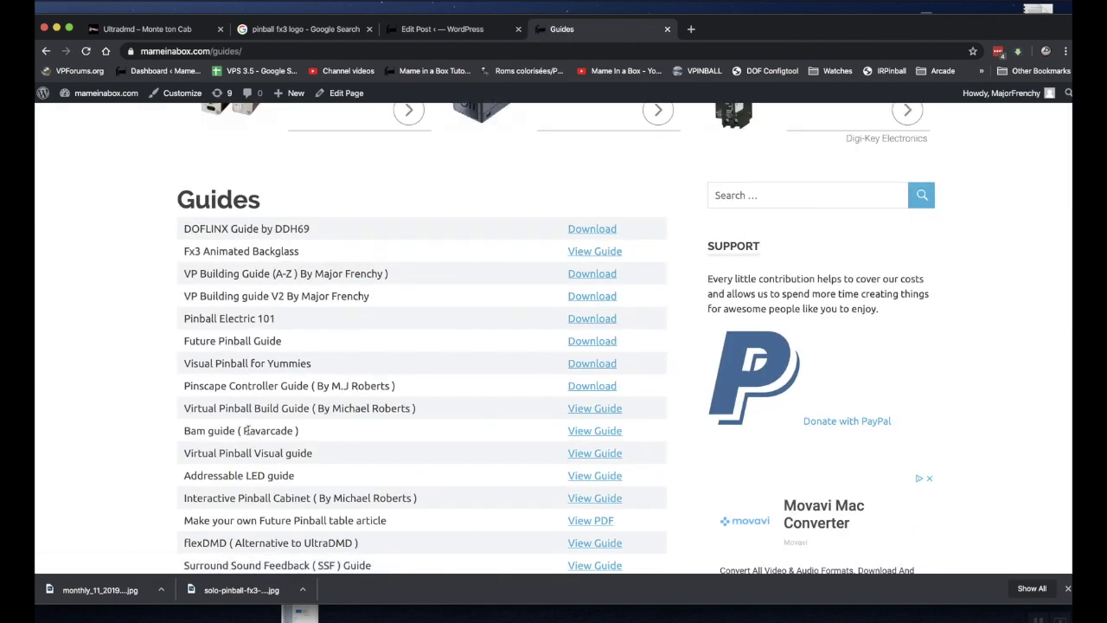
scroll(247, 429, down, 2)
scroll(248, 429, up, 6)
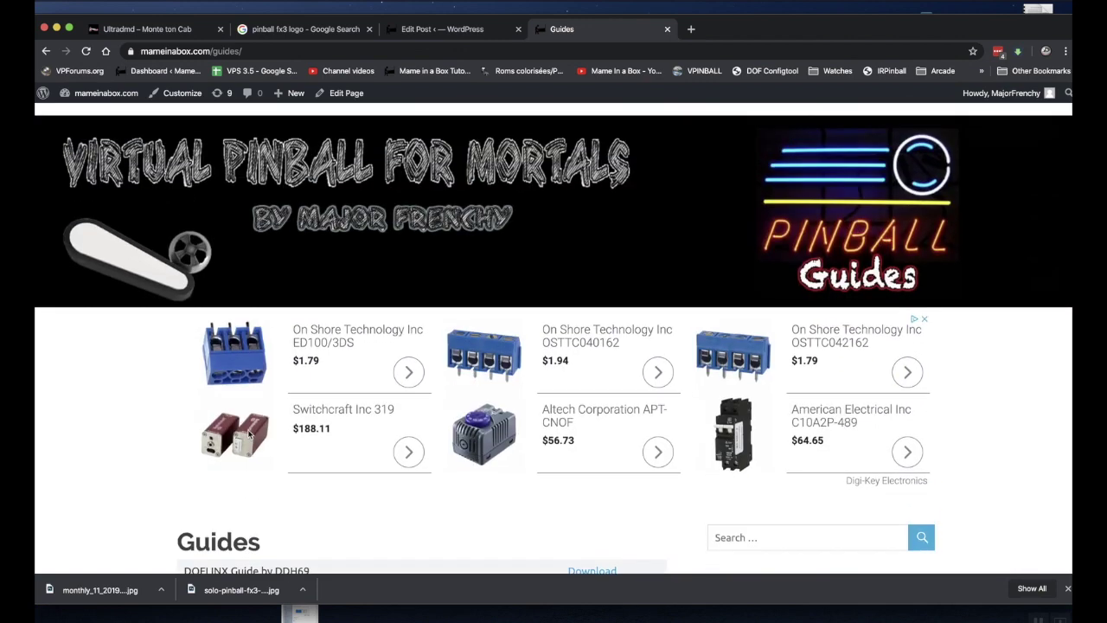
scroll(247, 429, up, 1)
Open the site's Building Zone page and look over its introduction, cabinet photos and user cab submissions.
click(342, 131)
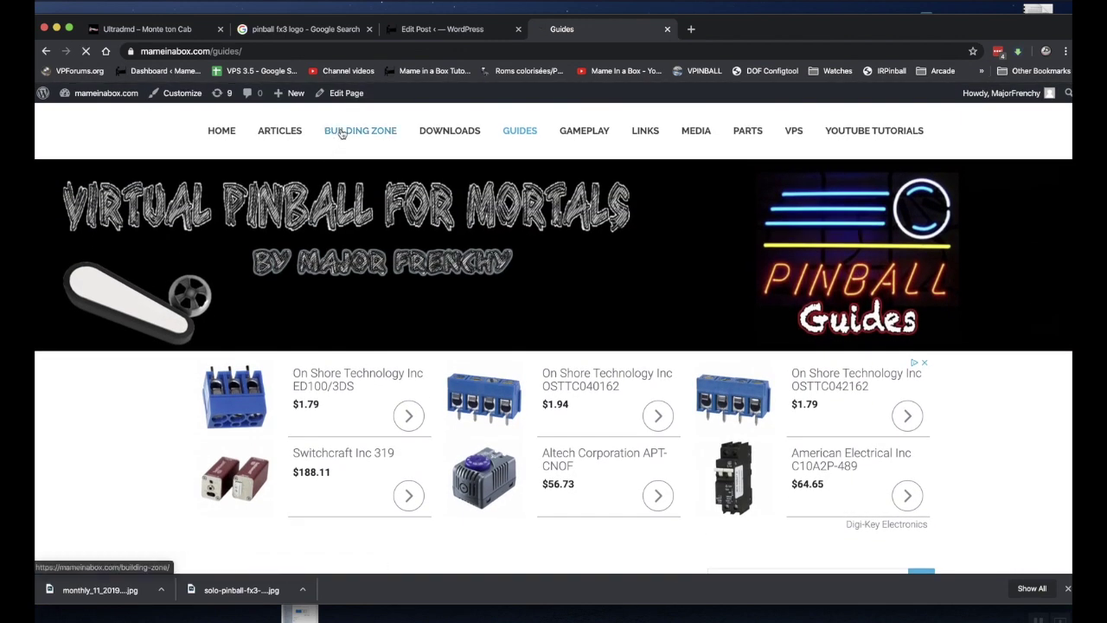
scroll(480, 353, down, 3)
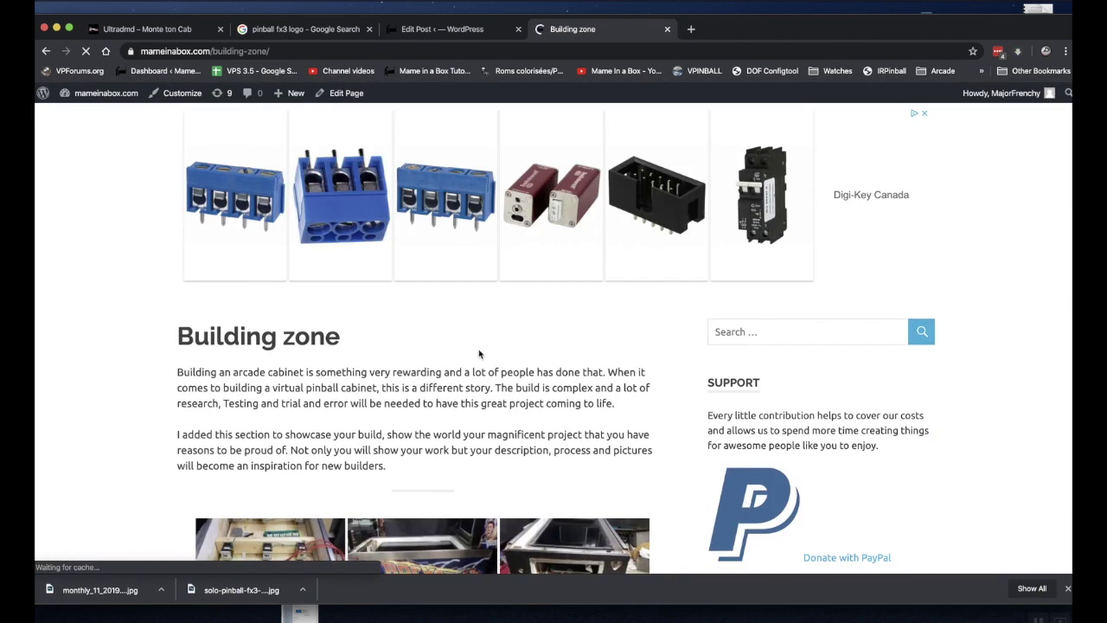
scroll(479, 353, down, 3)
scroll(442, 394, down, 3)
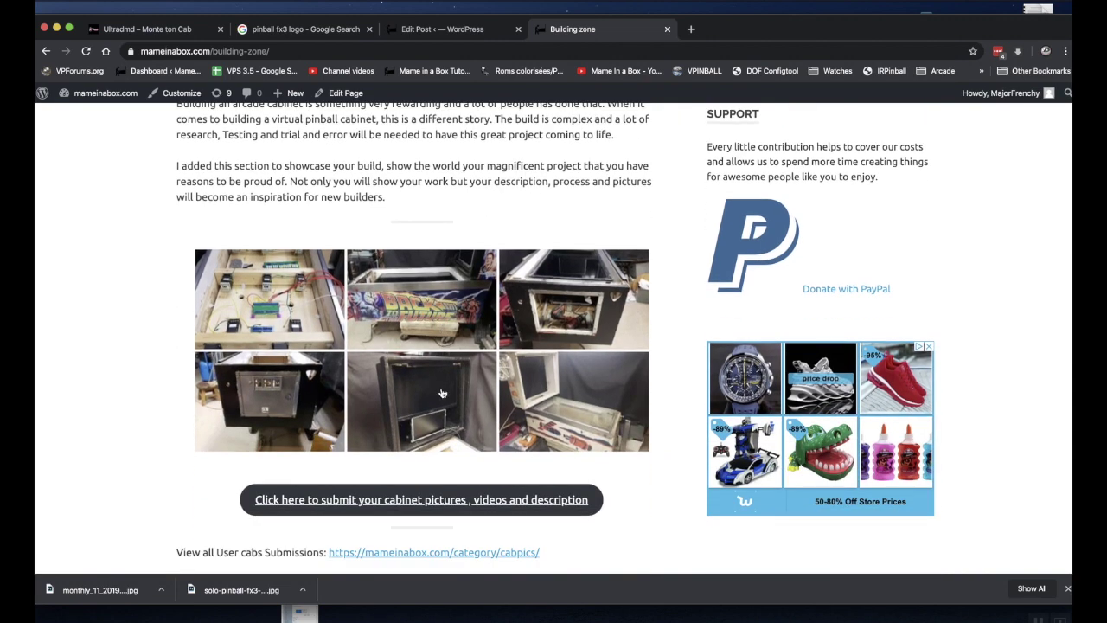
scroll(442, 394, down, 2)
scroll(442, 393, down, 2)
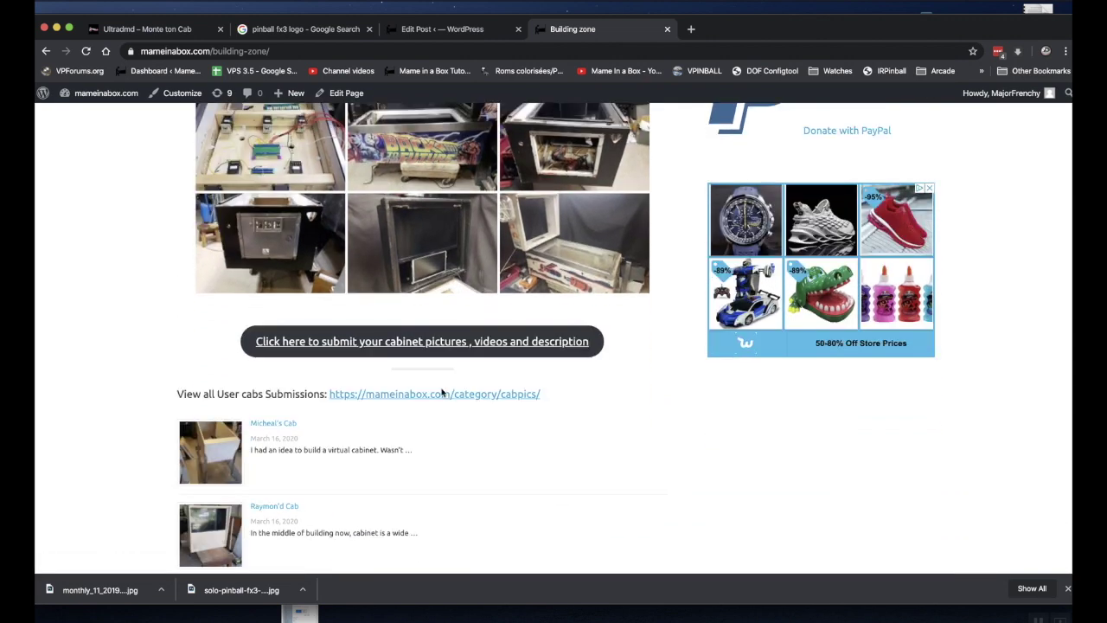
scroll(442, 394, down, 2)
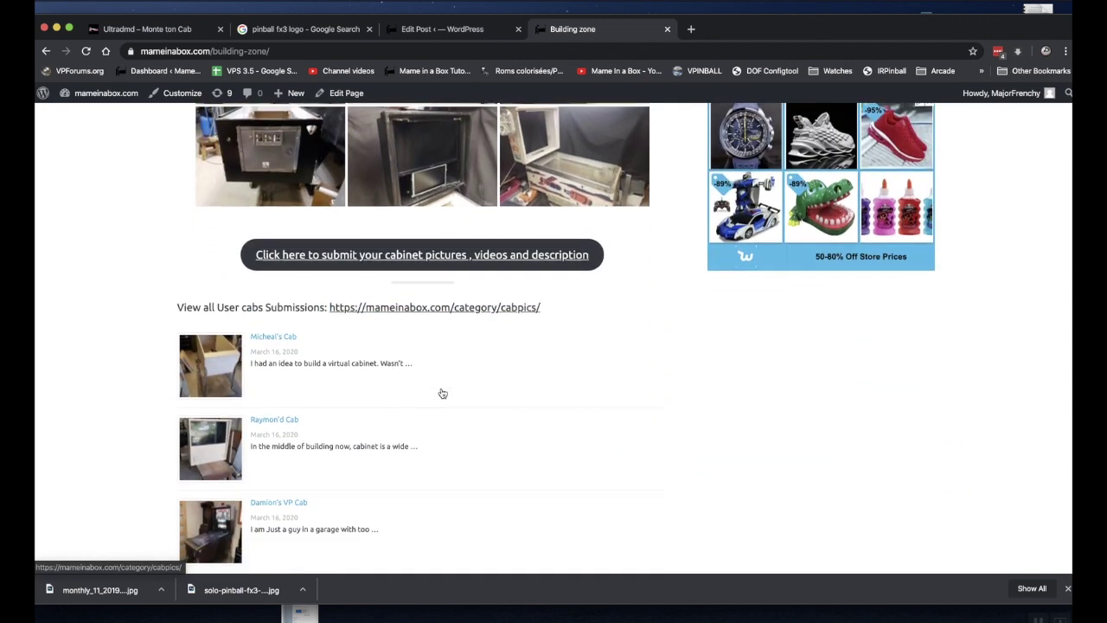
Open the cabinet submission form, review its fields and system feature options, and return to the Building Zone page.
click(414, 265)
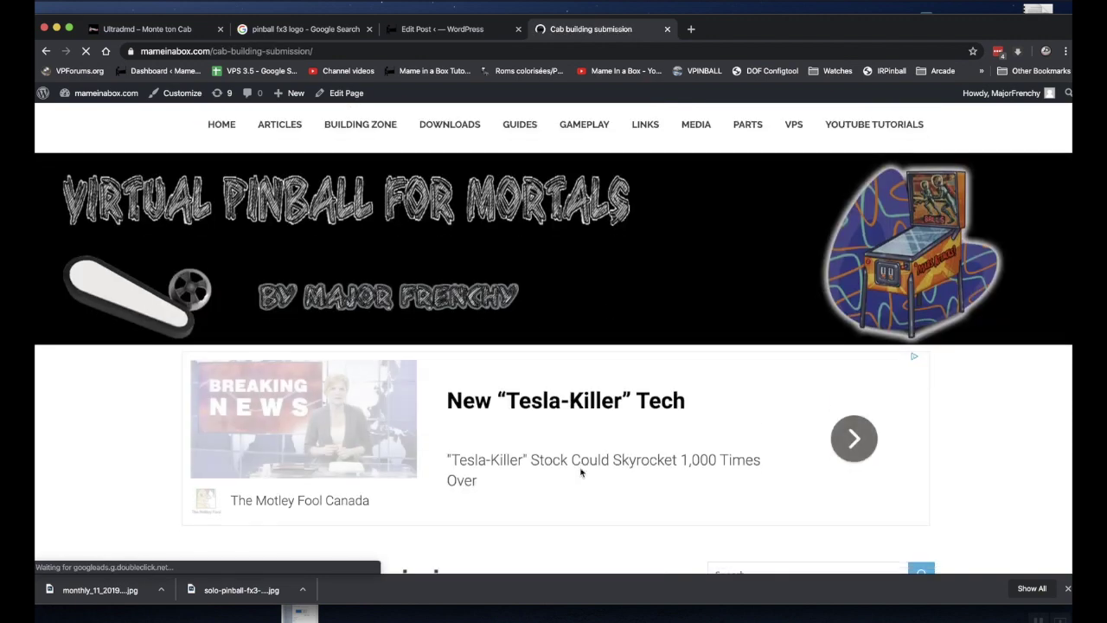
scroll(581, 471, down, 5)
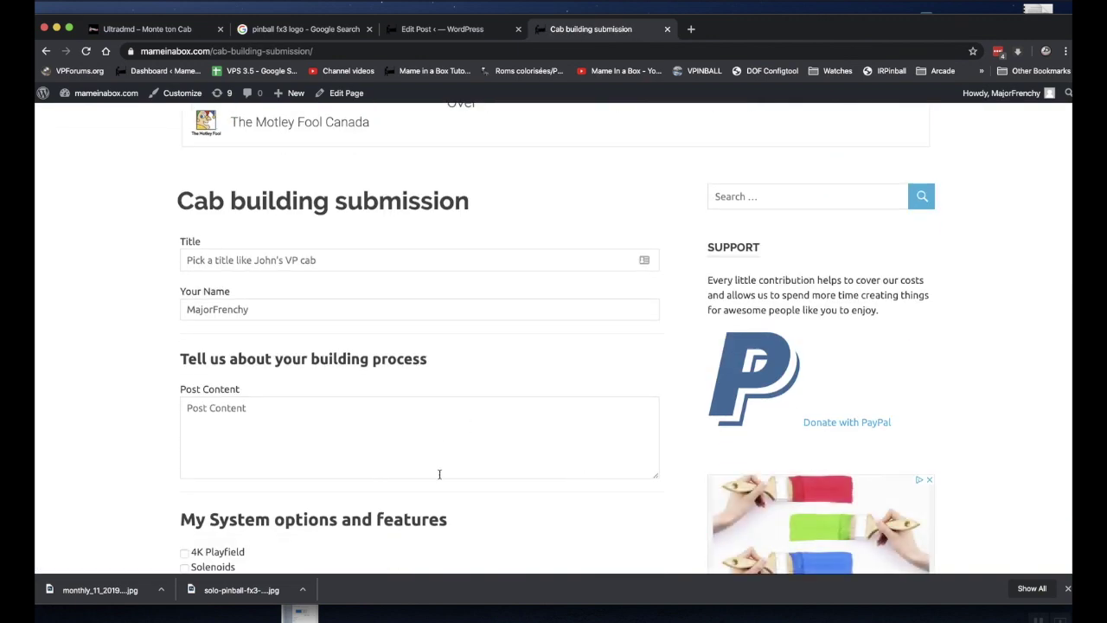
scroll(440, 476, down, 8)
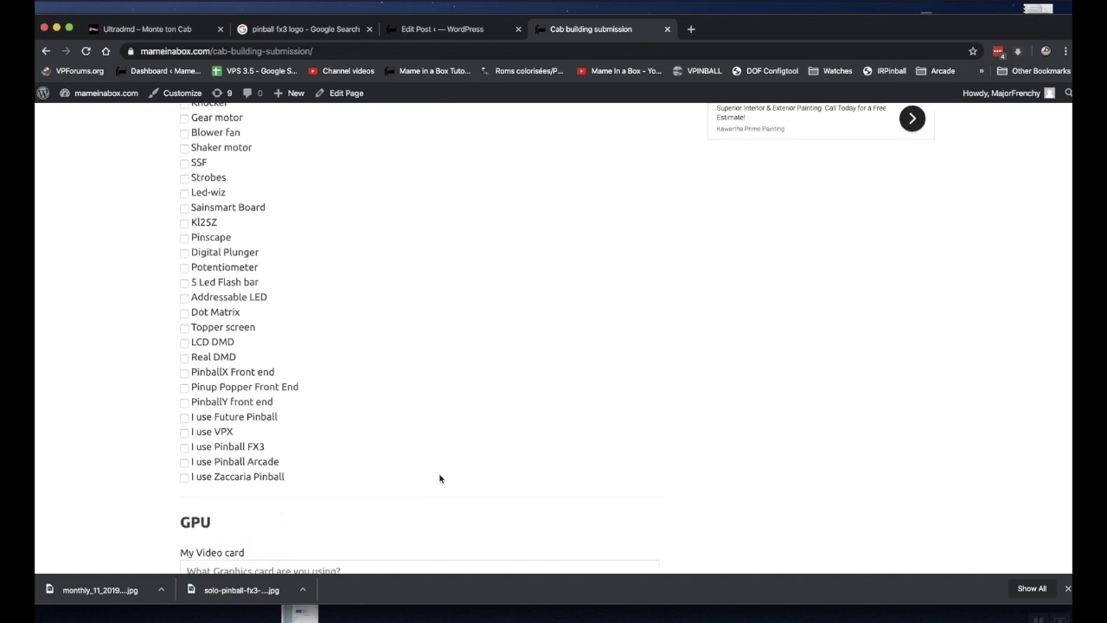
scroll(440, 475, up, 8)
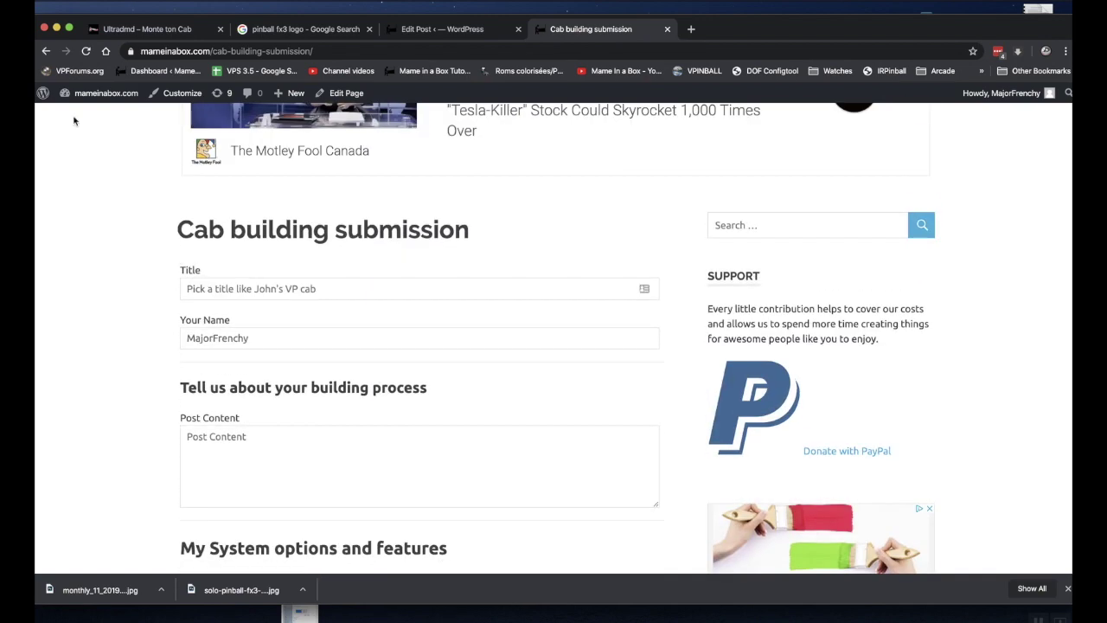
click(46, 51)
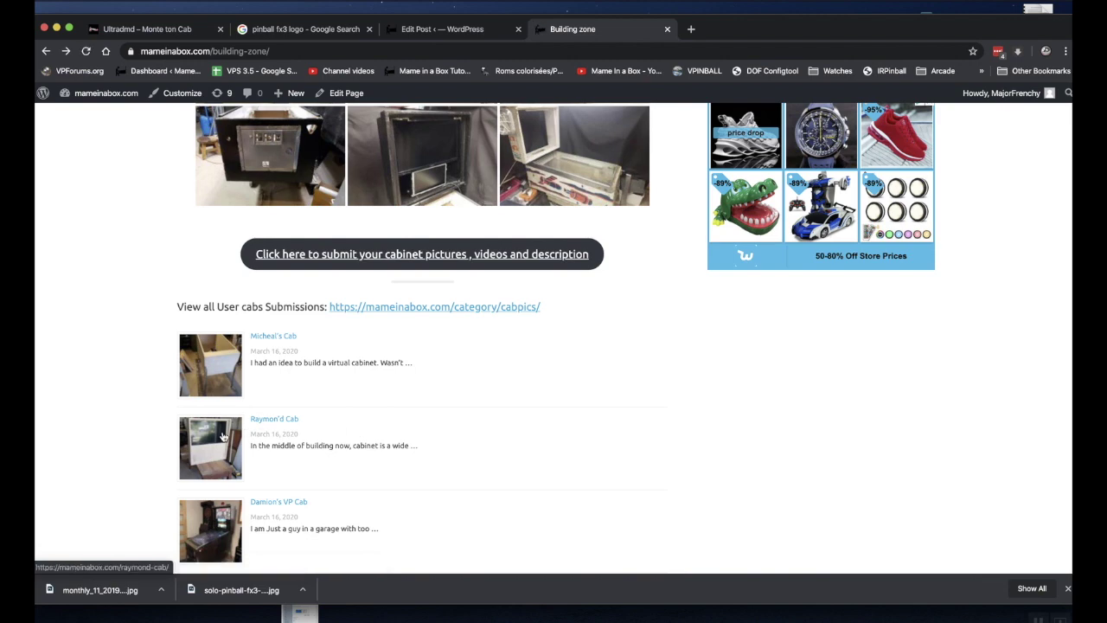
Open the second user cab submission, review its description and specifications, and view enlarged photos from its gallery.
click(260, 419)
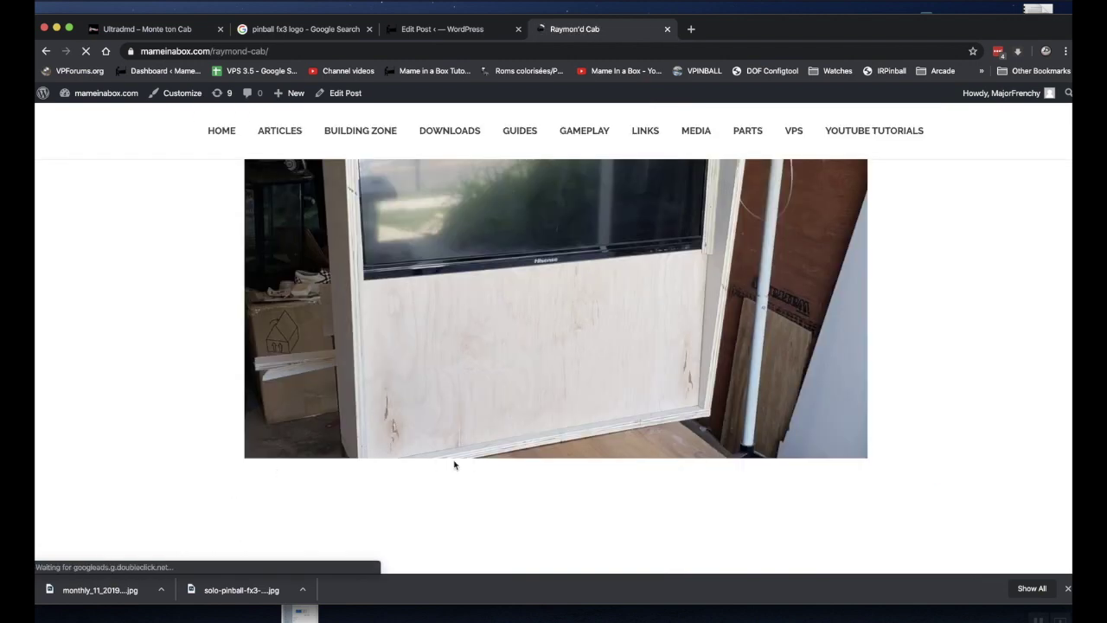
scroll(454, 465, down, 10)
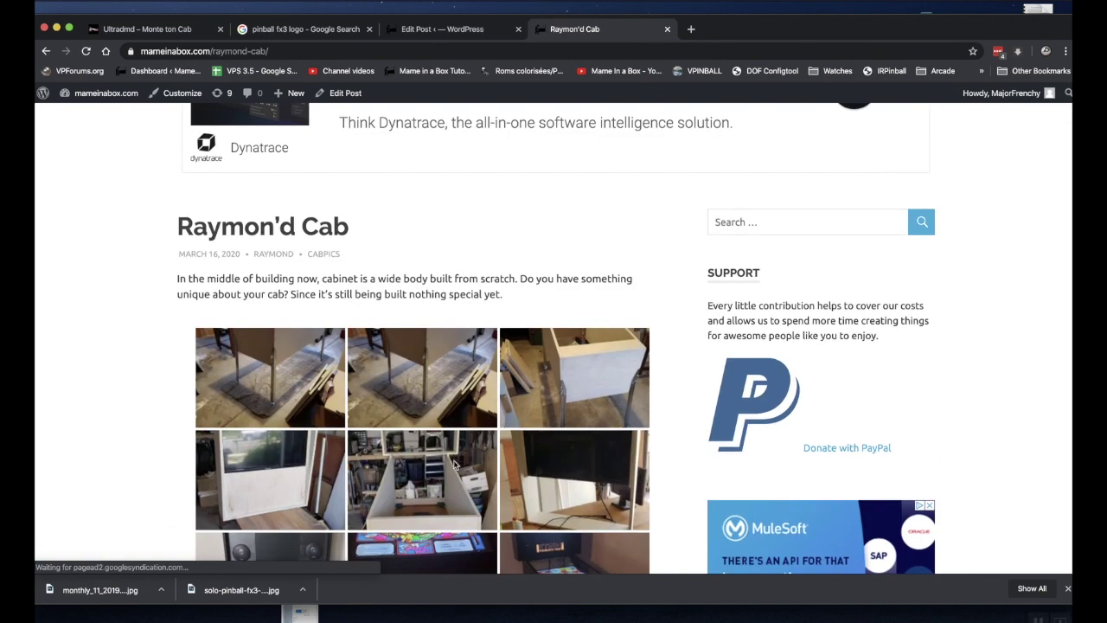
scroll(454, 466, down, 8)
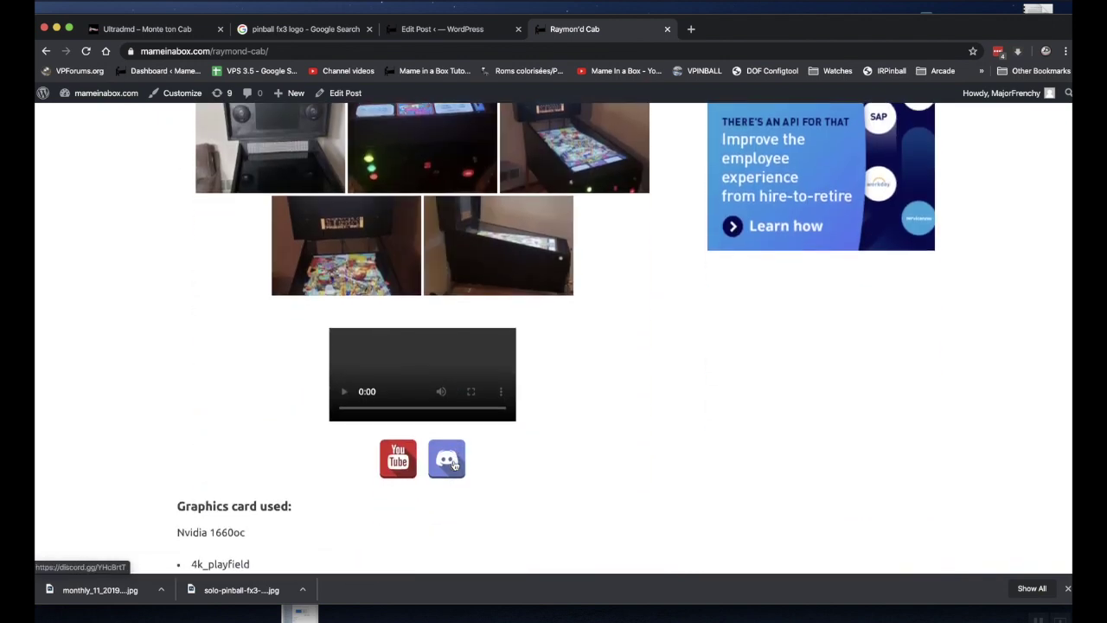
scroll(454, 465, up, 5)
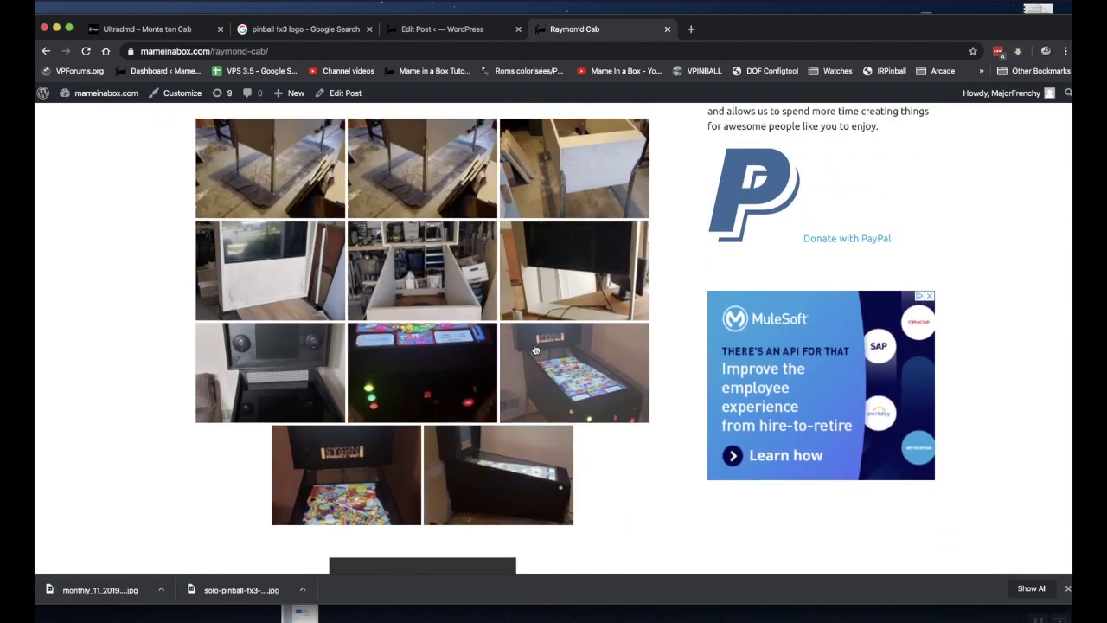
click(275, 374)
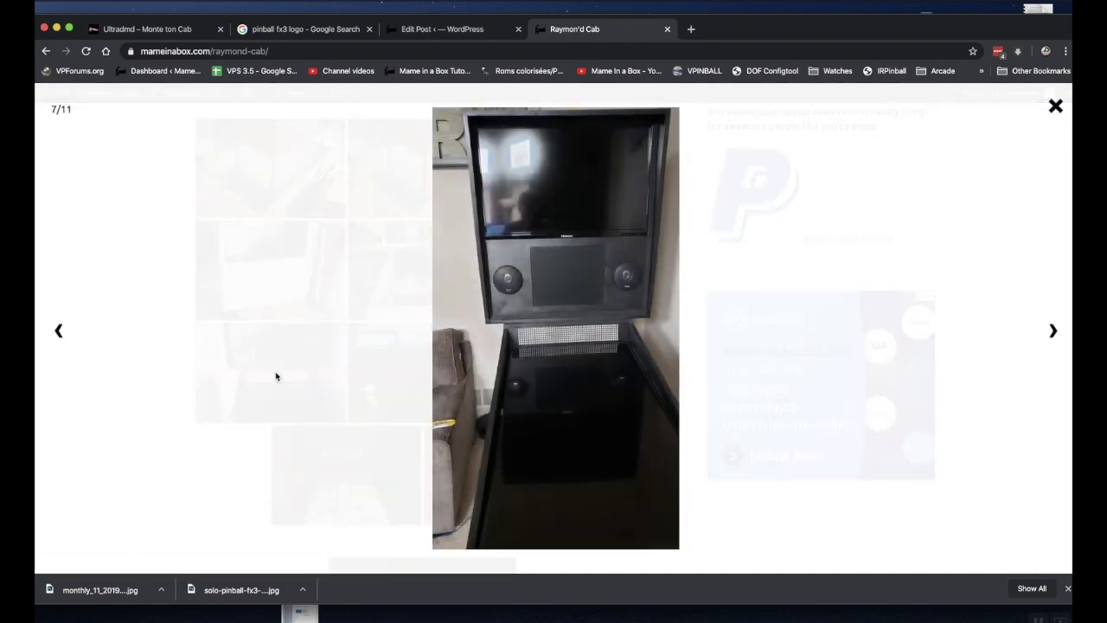
click(1054, 332)
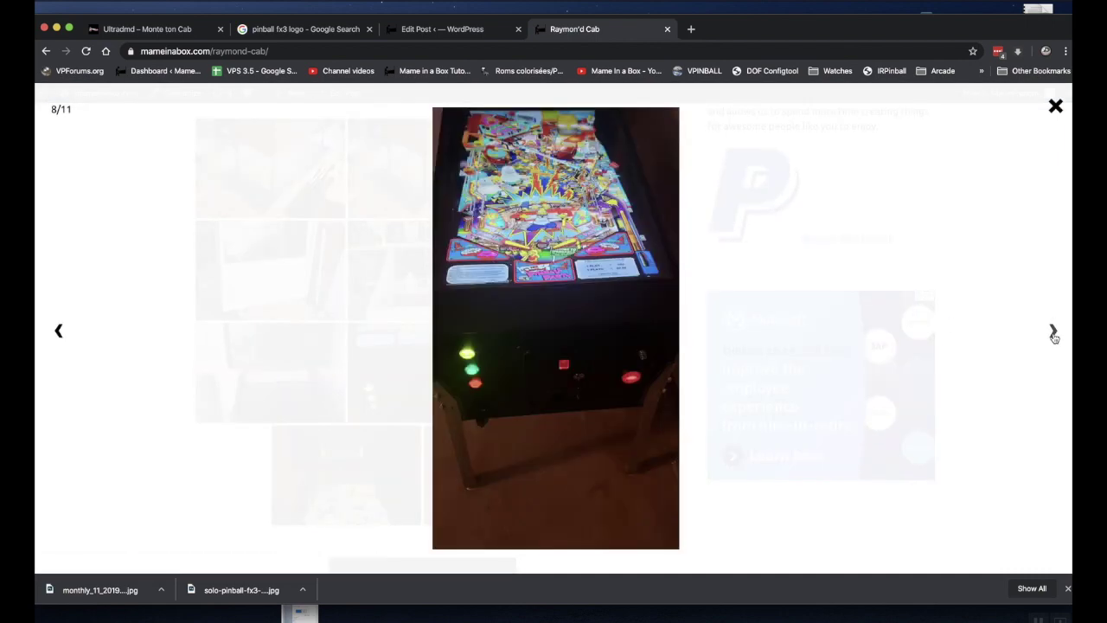
click(1054, 333)
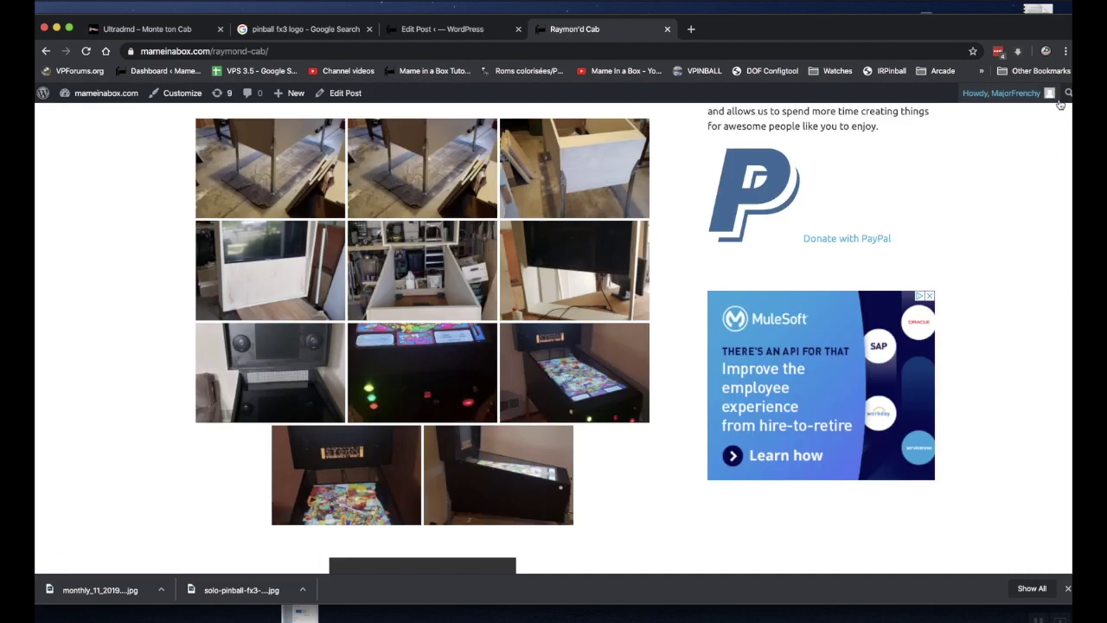
scroll(346, 173, up, 10)
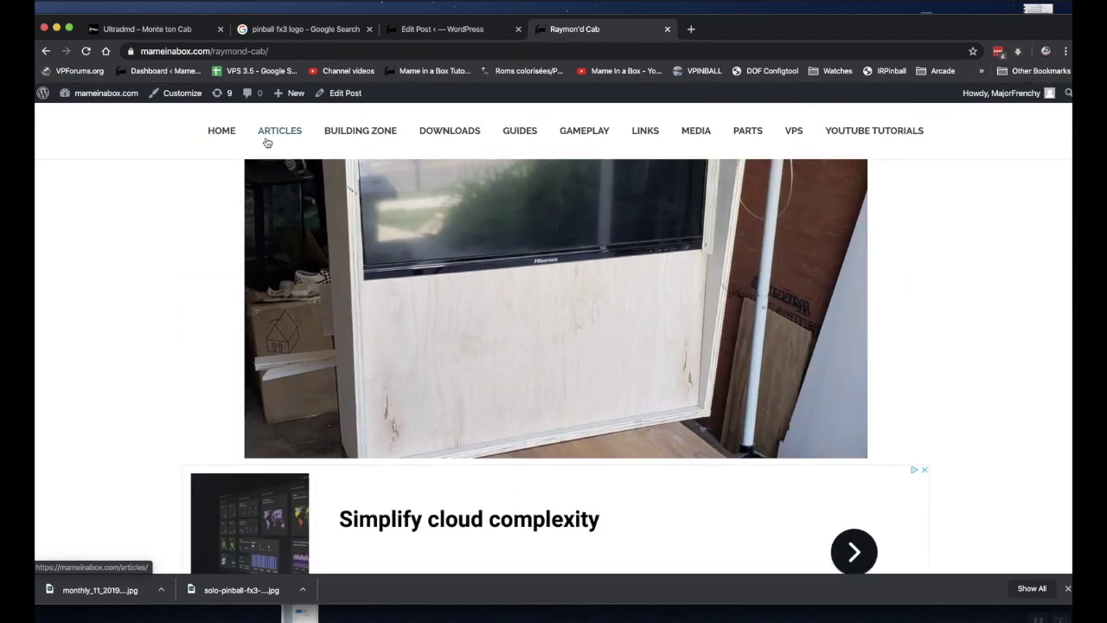
Go back to the site's home page, open the Virtual Pinball Chat Discord server and read the doflinx channel's recent messages.
click(222, 130)
scroll(496, 366, down, 15)
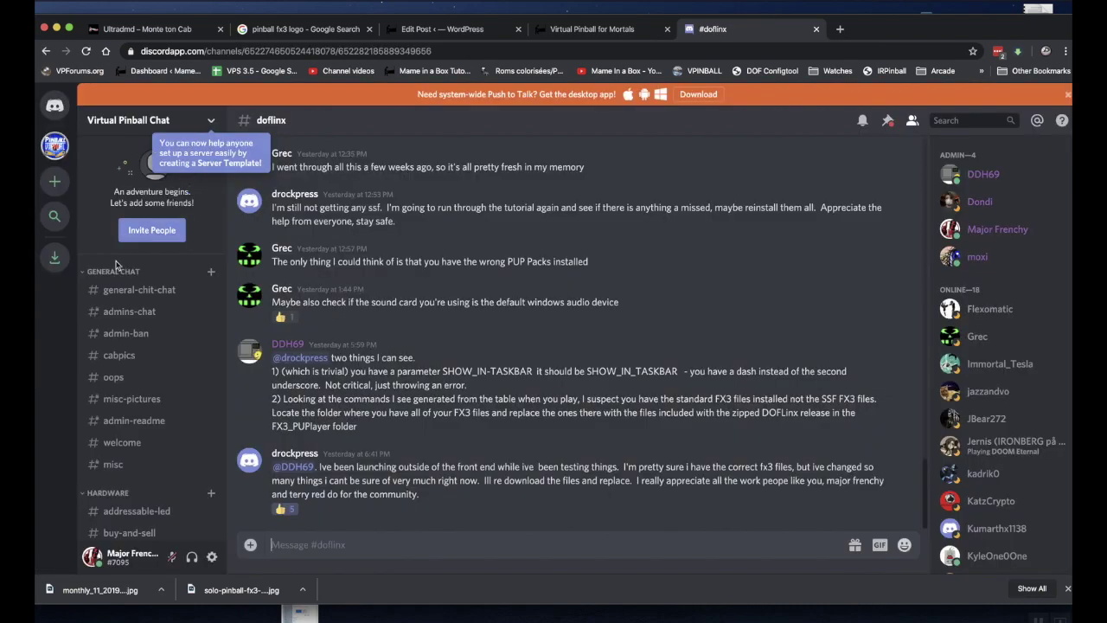
scroll(522, 448, up, 5)
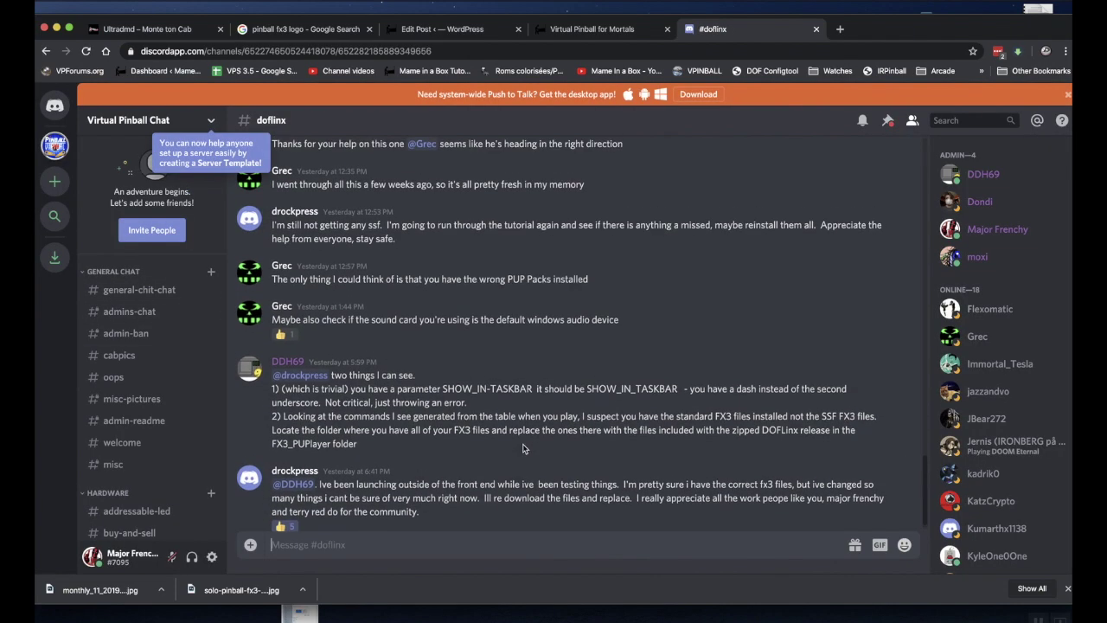
scroll(519, 441, up, 2)
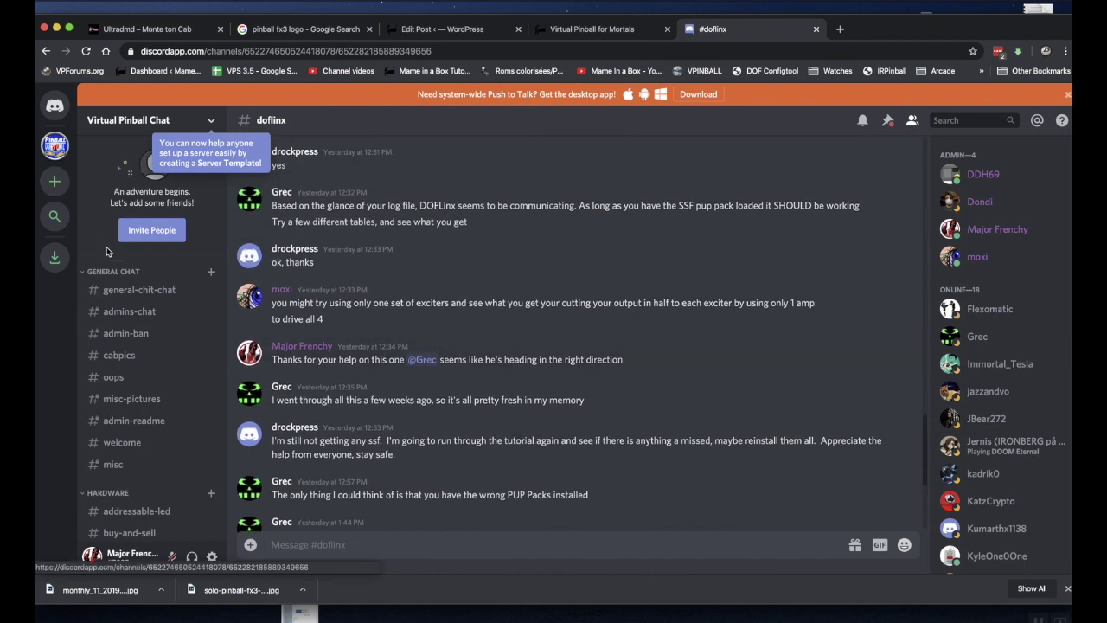
Open the general-chit-chat channel, dismiss the Server Template tip and look over earlier messages.
click(139, 289)
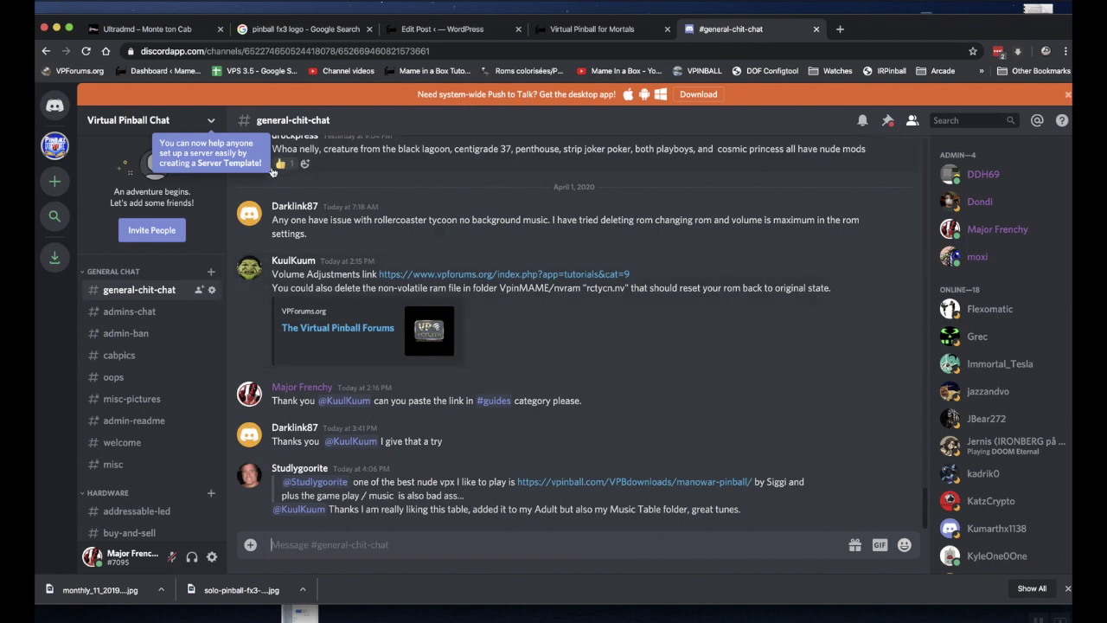
click(211, 120)
click(274, 176)
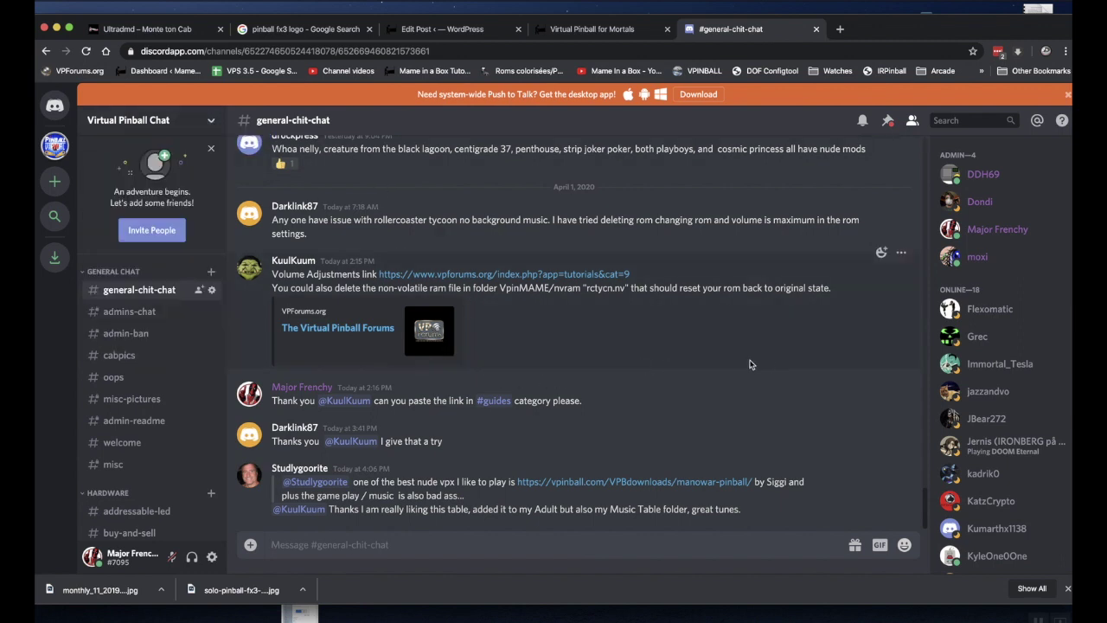
scroll(620, 414, up, 5)
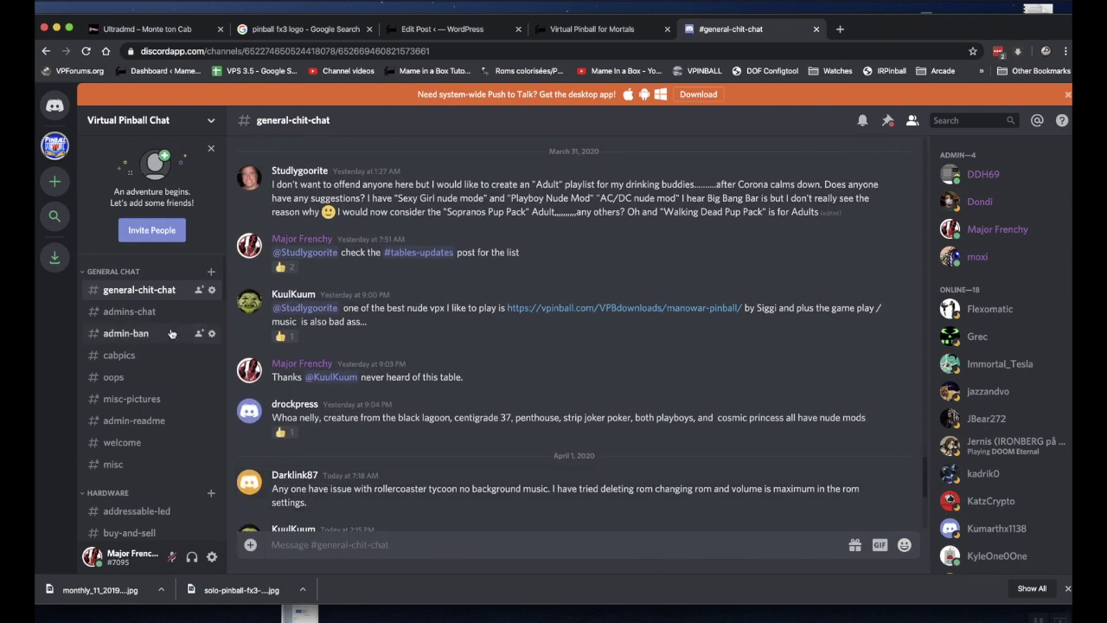
View the admin-readme and oops channels, and open the cabpics channel to see members' cabinet pictures.
click(120, 355)
click(127, 421)
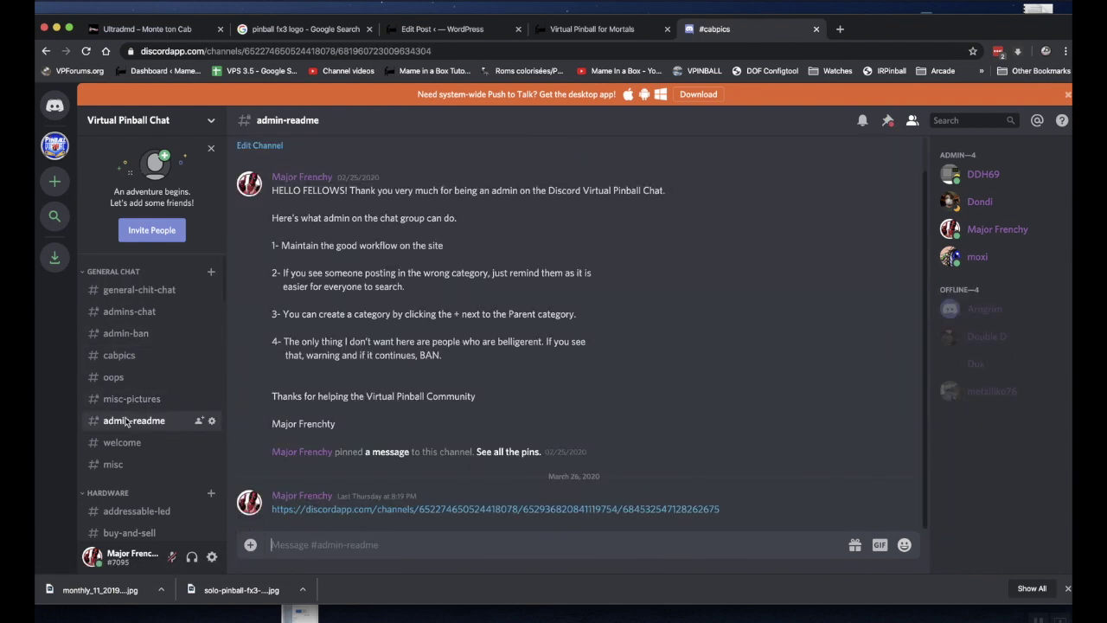
click(118, 385)
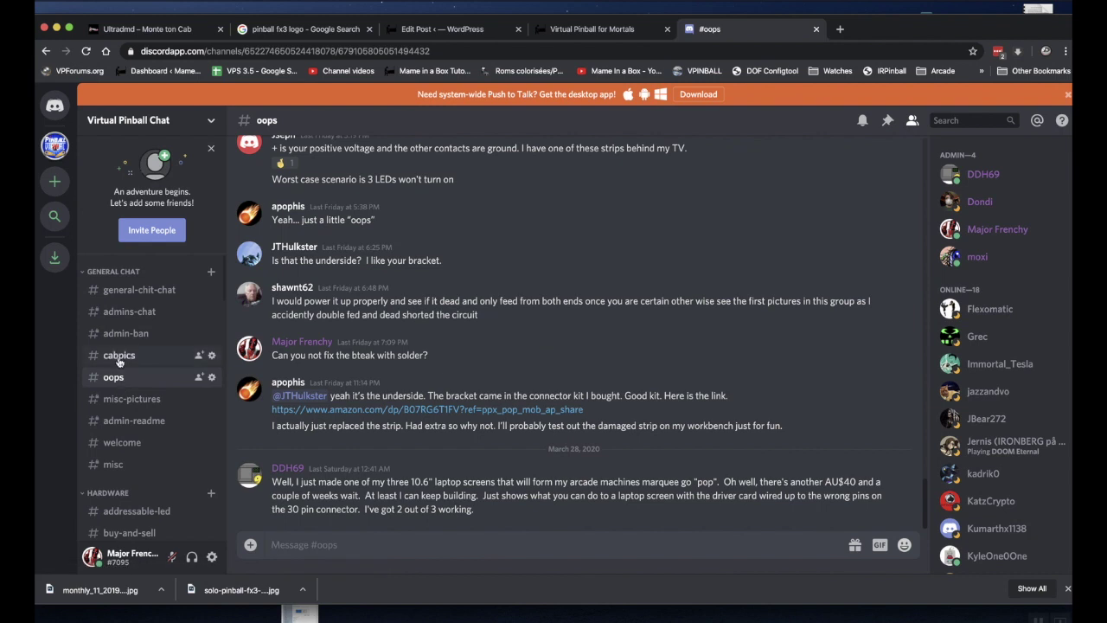
click(118, 356)
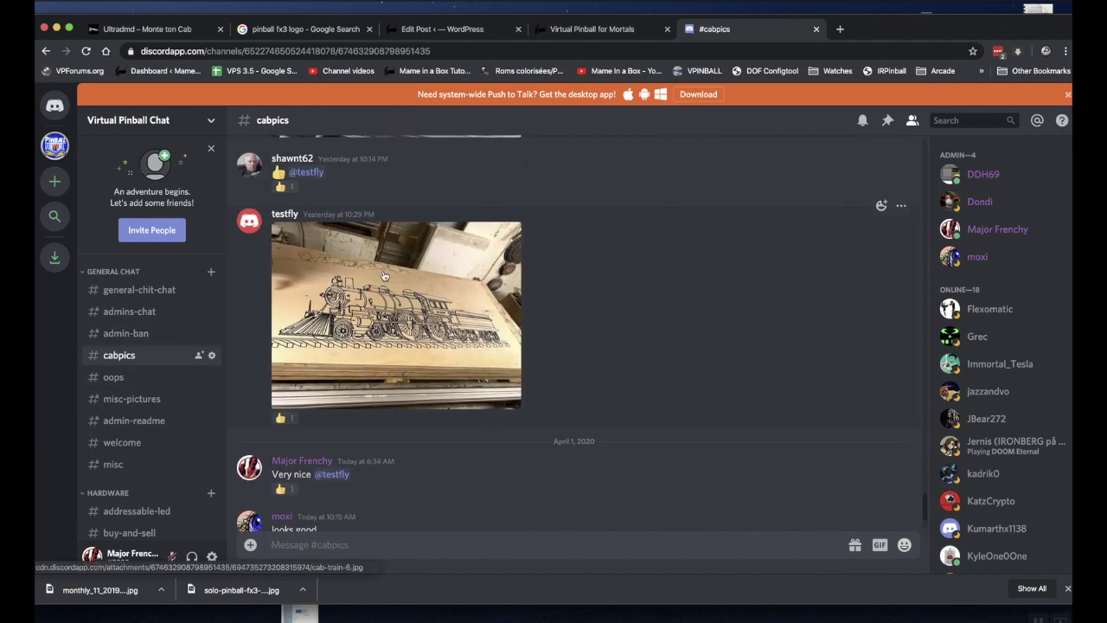
Look through the server's channel list across the Hardware, Links and Guides, and Media categories.
scroll(217, 395, down, 10)
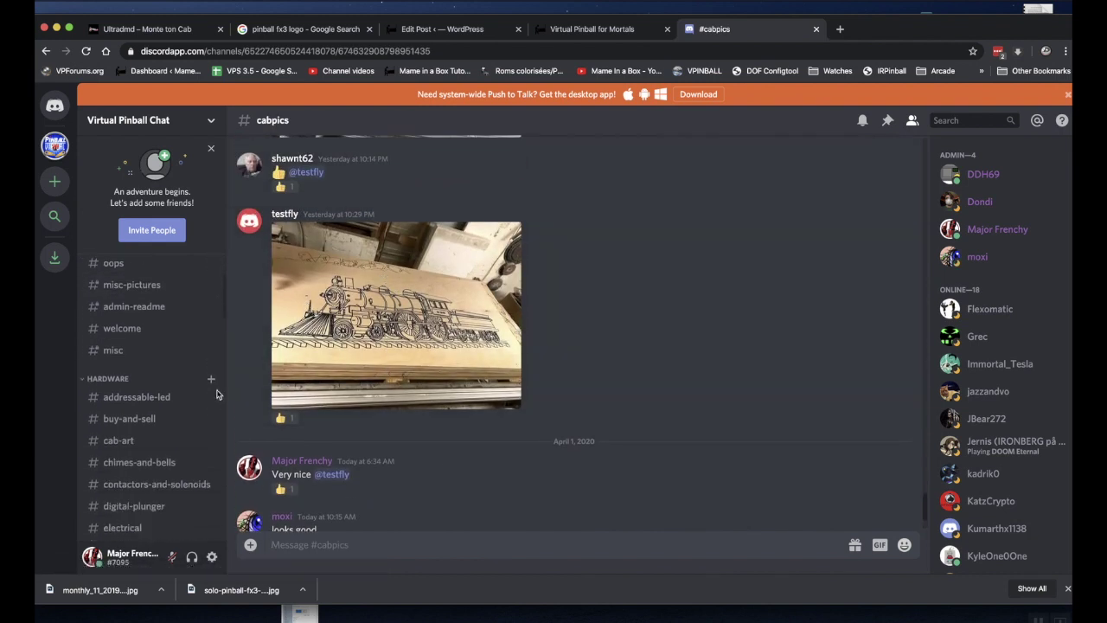
scroll(217, 395, down, 3)
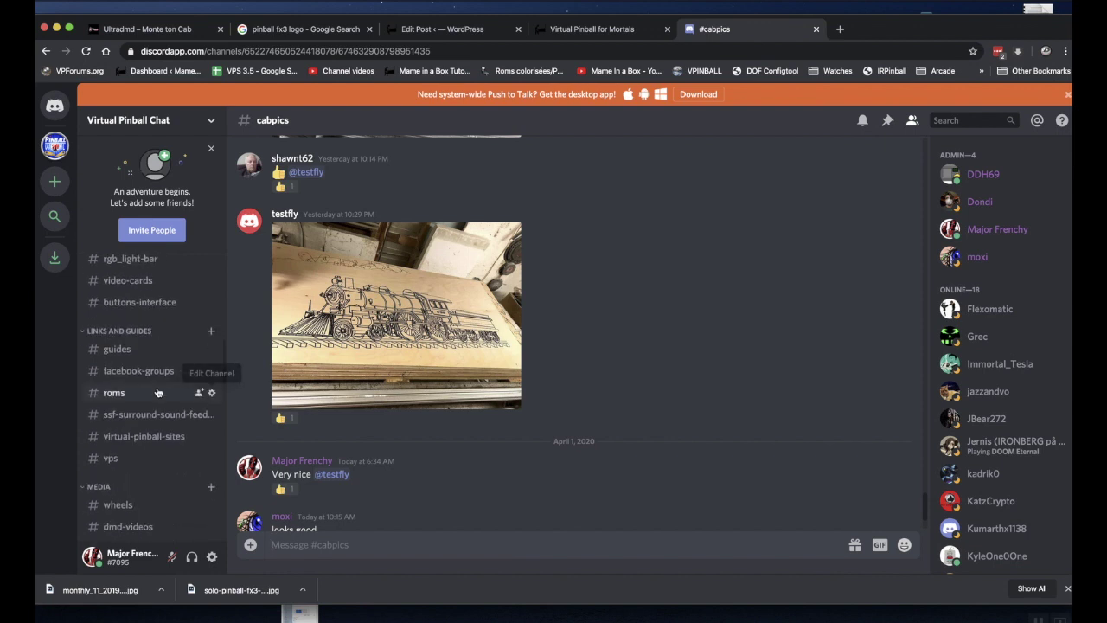
scroll(117, 441, down, 4)
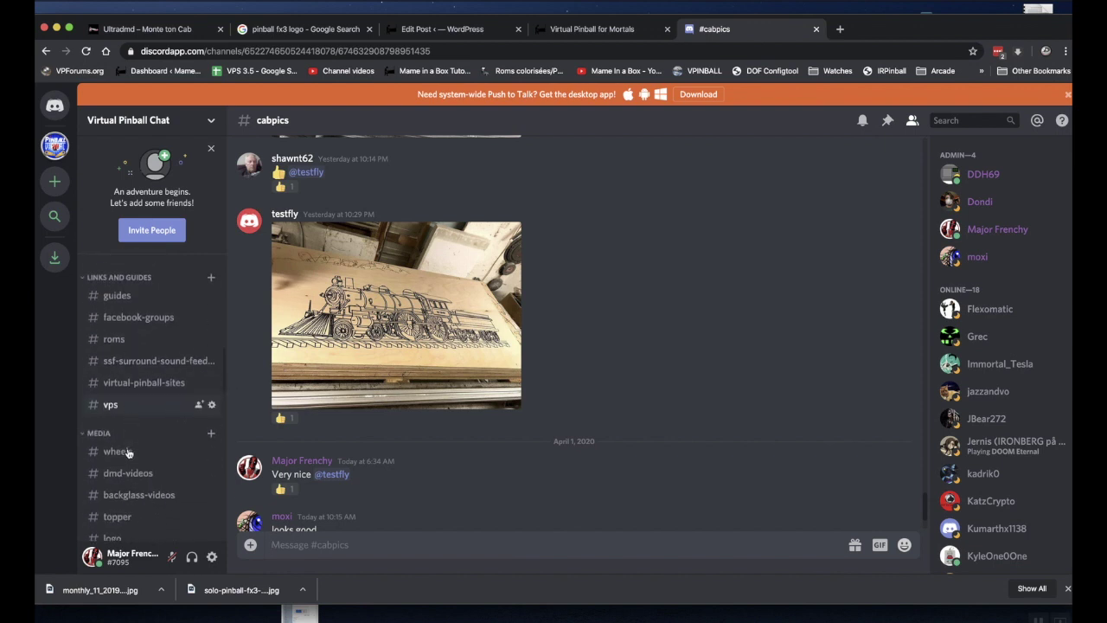
scroll(127, 452, down, 1)
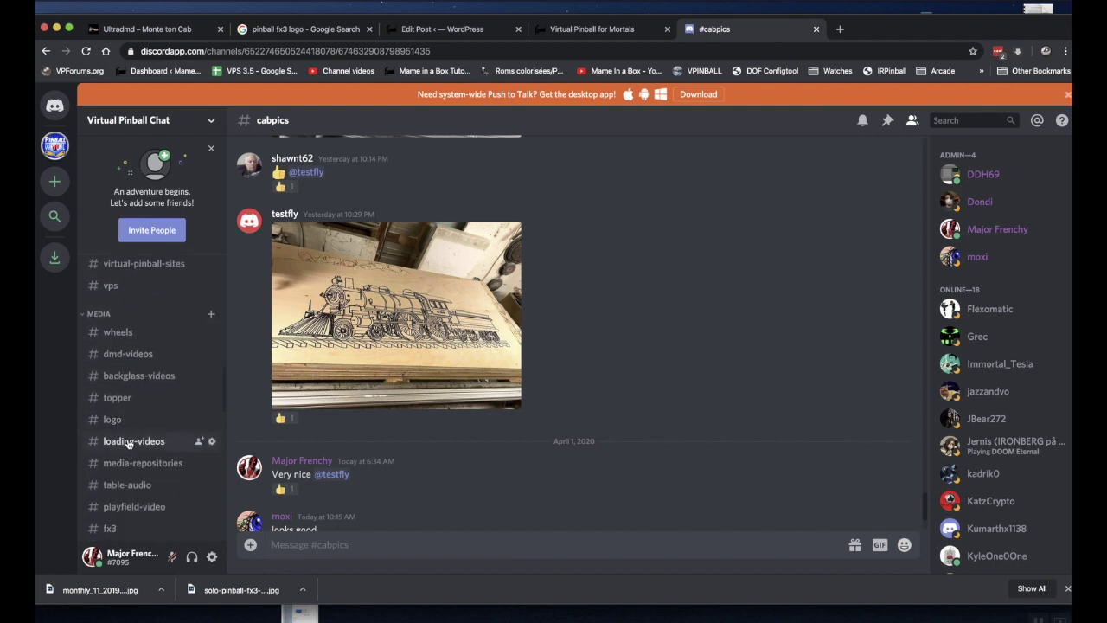